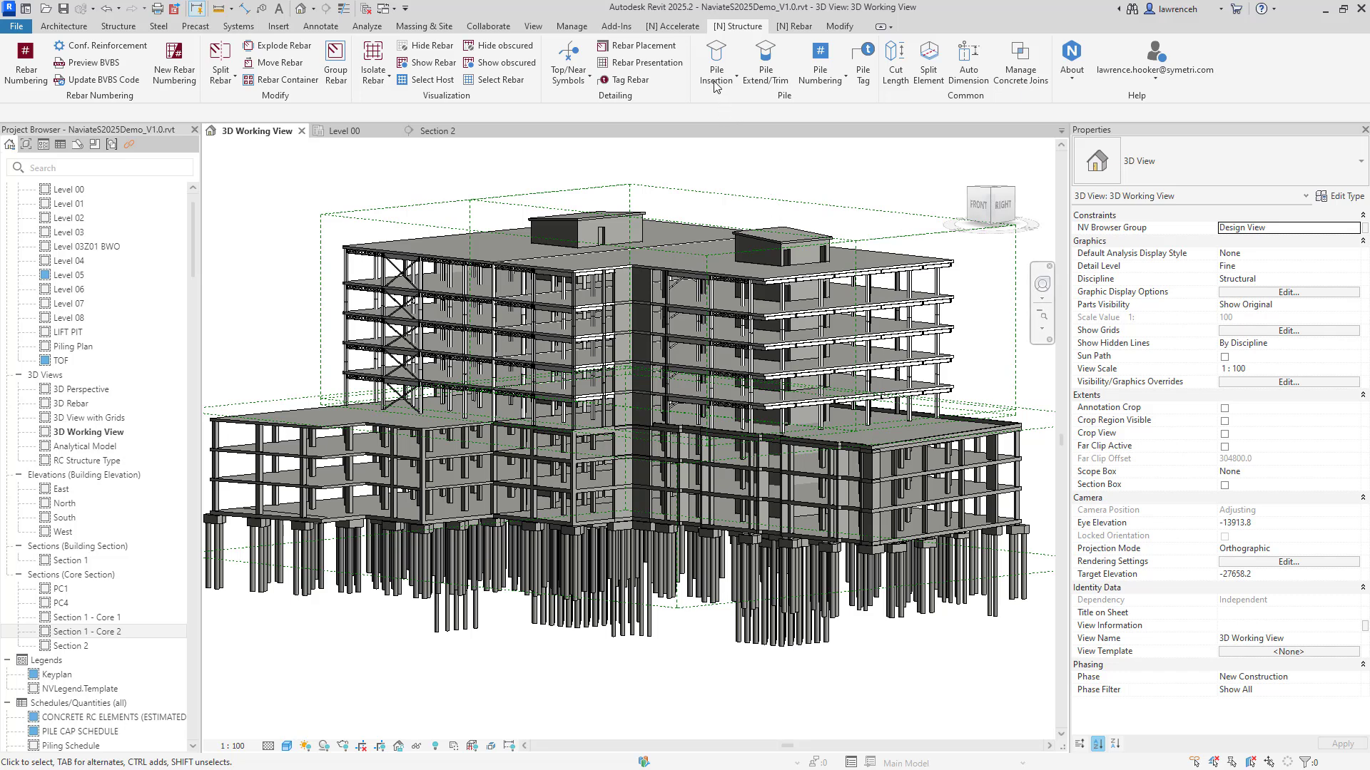
Search the Naviate cloud content families for PILE CAP, review the matching families and close the library.
click(673, 27)
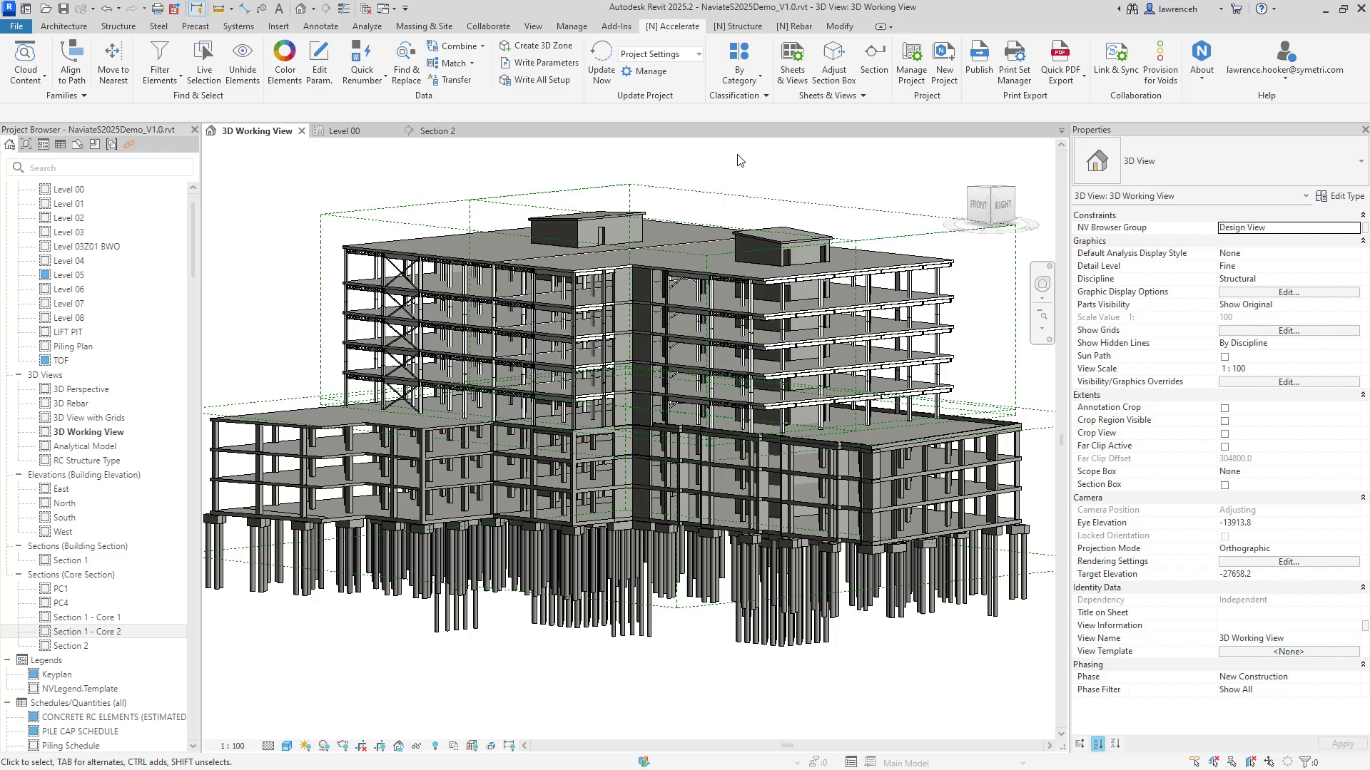
click(25, 55)
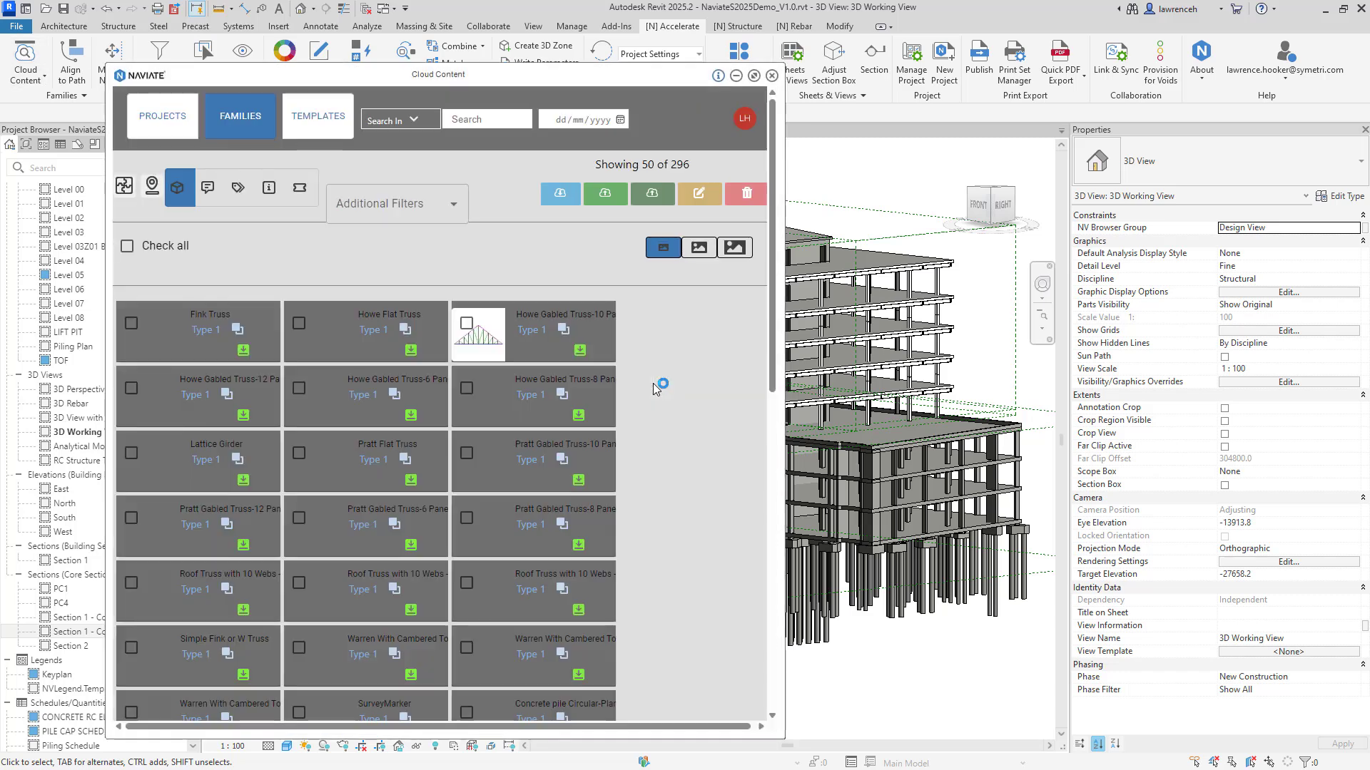
click(474, 120)
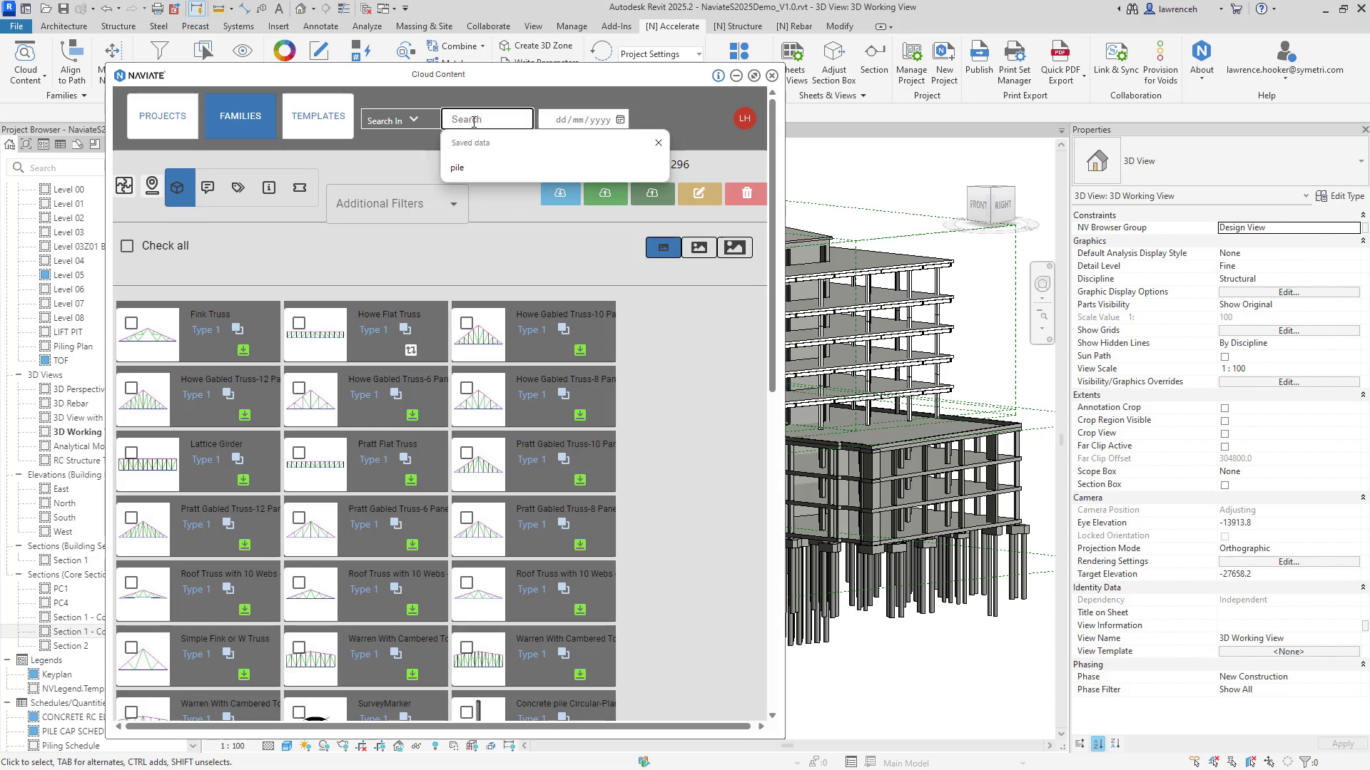
text(PILE CAP)
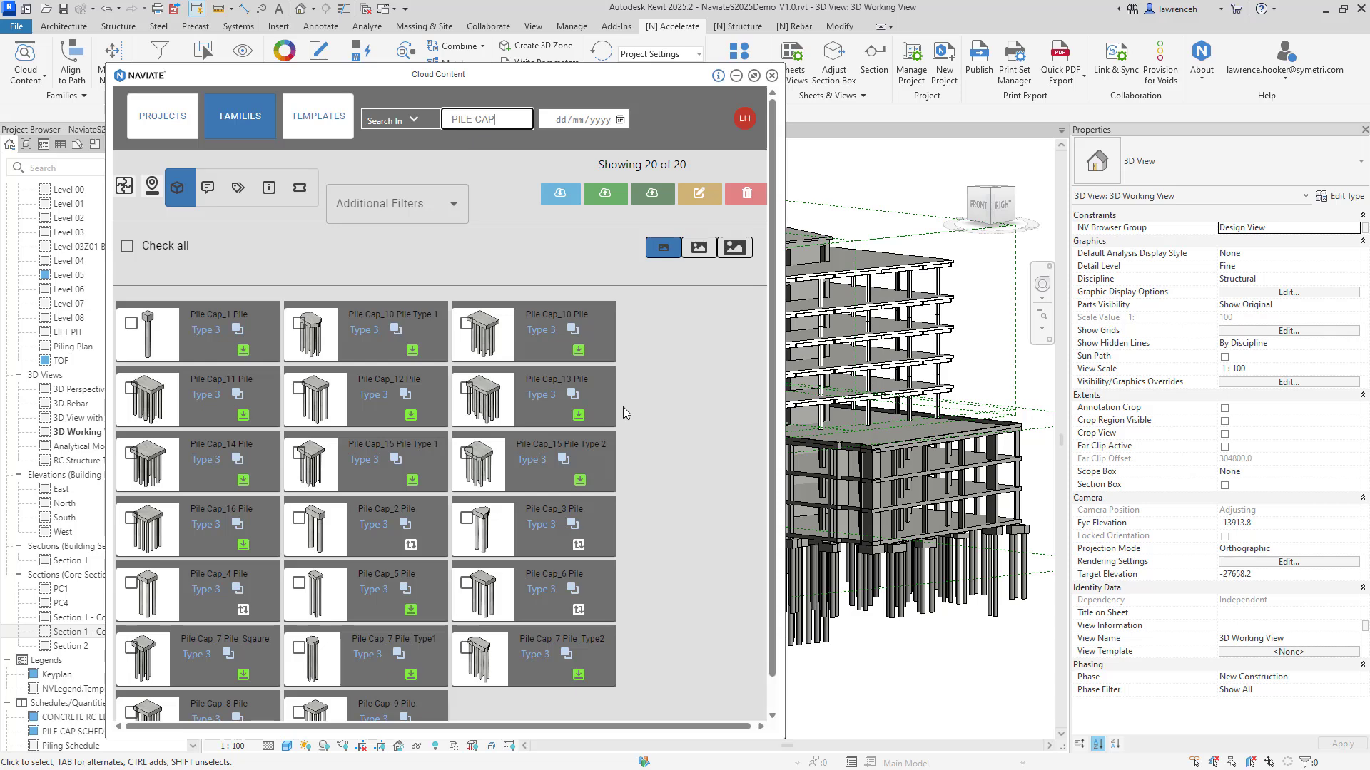
click(774, 75)
Inspect the properties of the RC SLAB 1000 foundation slab at the lift pit from below.
shift+middle_drag(852, 533, 921, 544)
middle_drag(856, 640, 772, 391)
scroll(760, 357, up, 4)
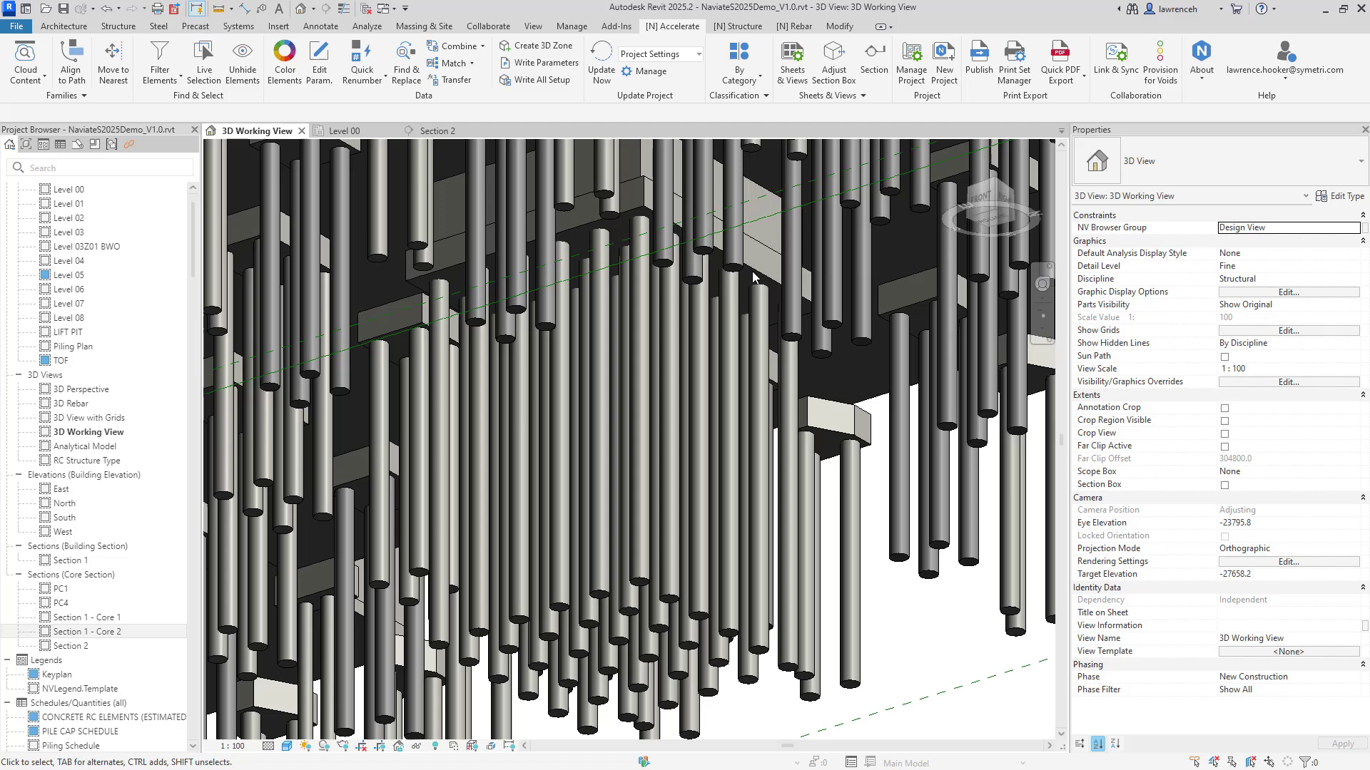
click(758, 275)
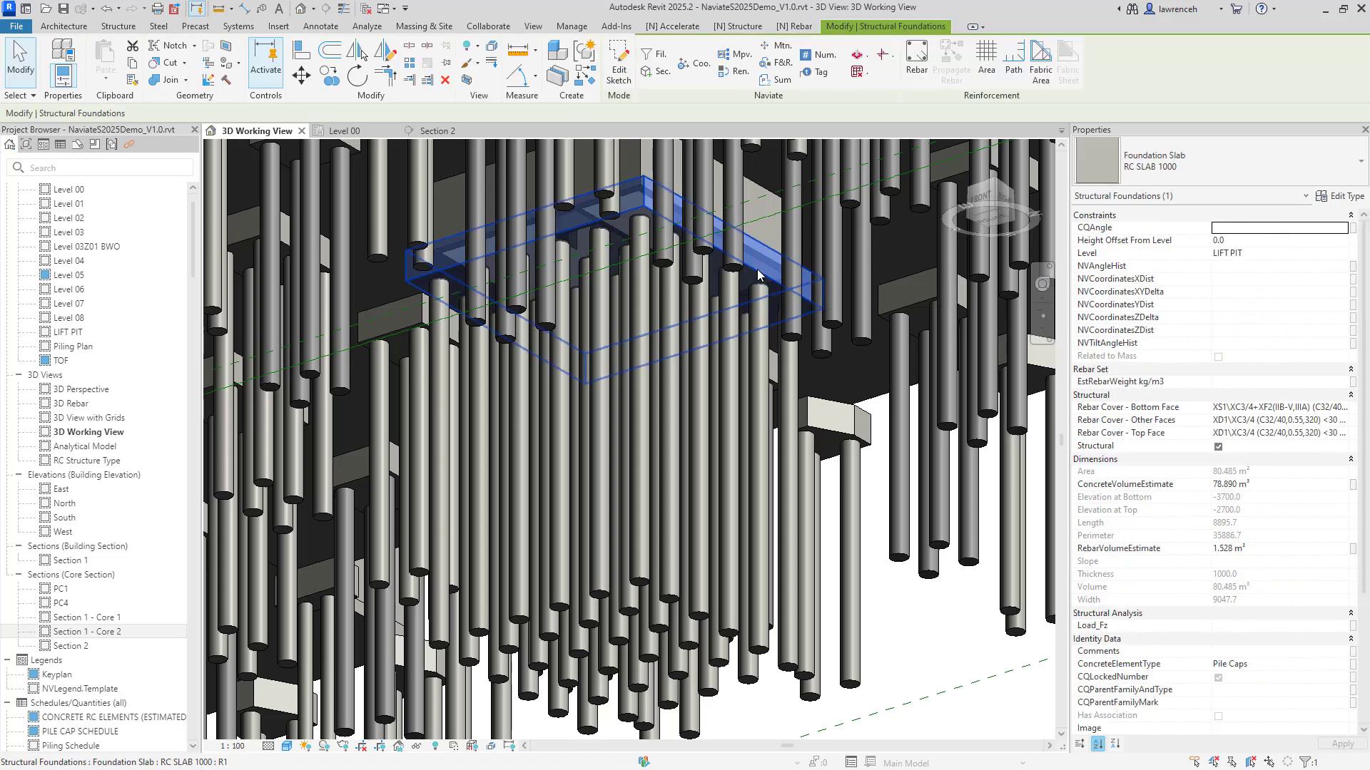
Inspect one of the round in-situ concrete piles under the lift pit slab and where it meets the slab.
scroll(754, 308, up, 5)
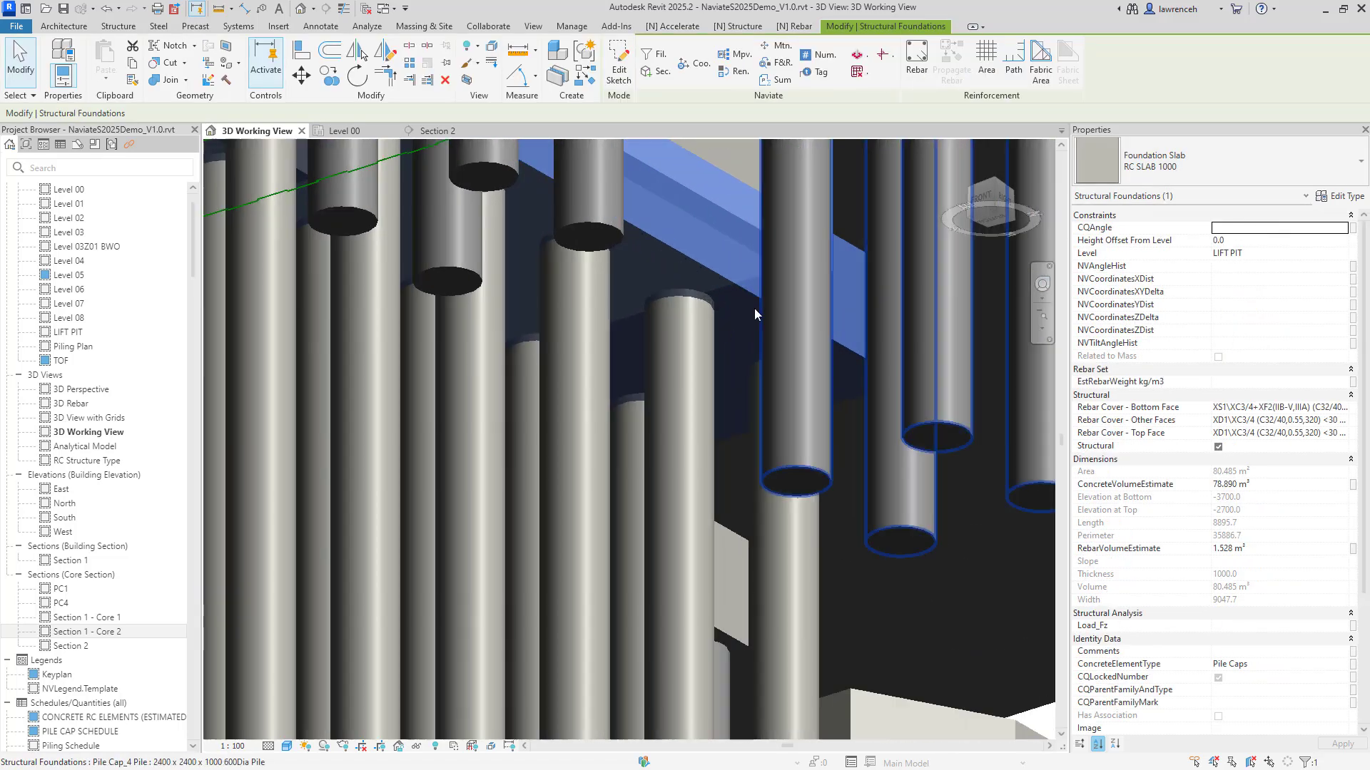
click(717, 331)
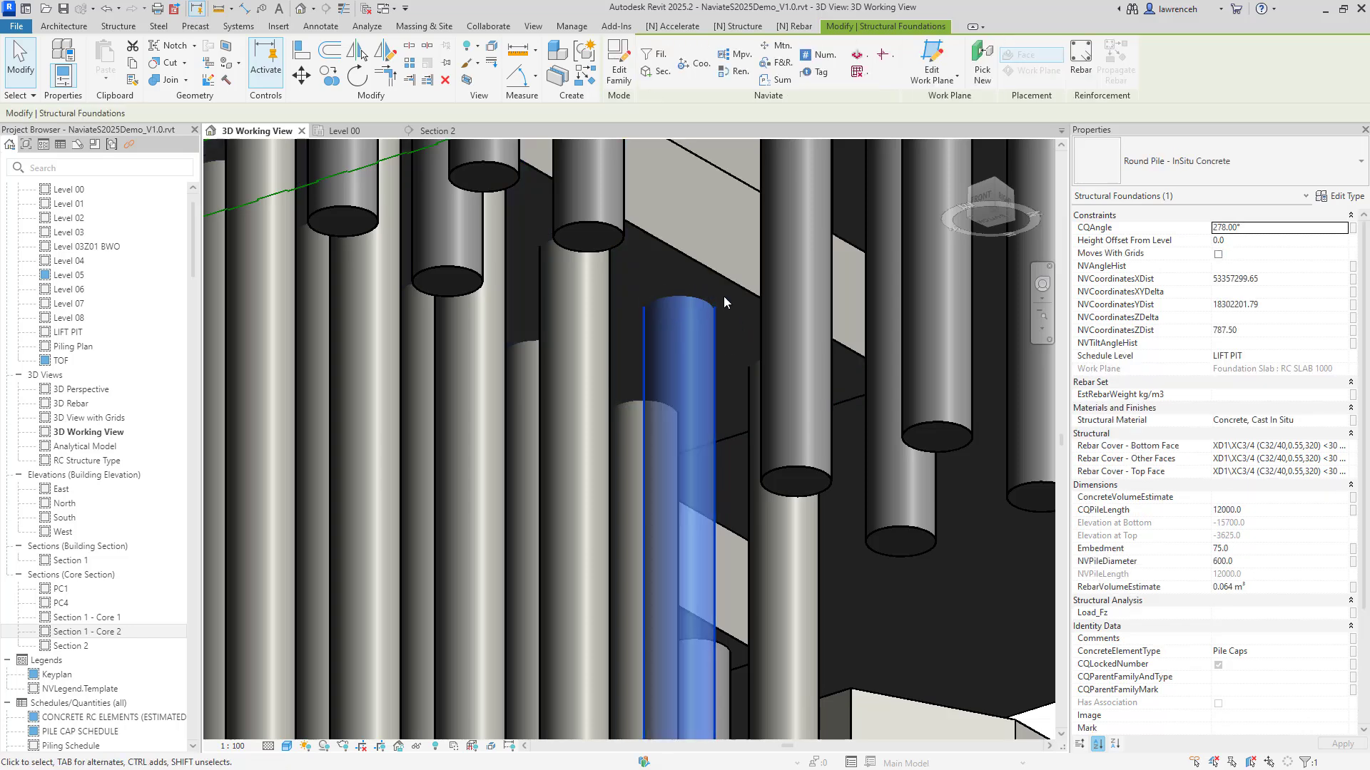
shift+middle_drag(705, 264, 717, 329)
scroll(718, 330, down, 1)
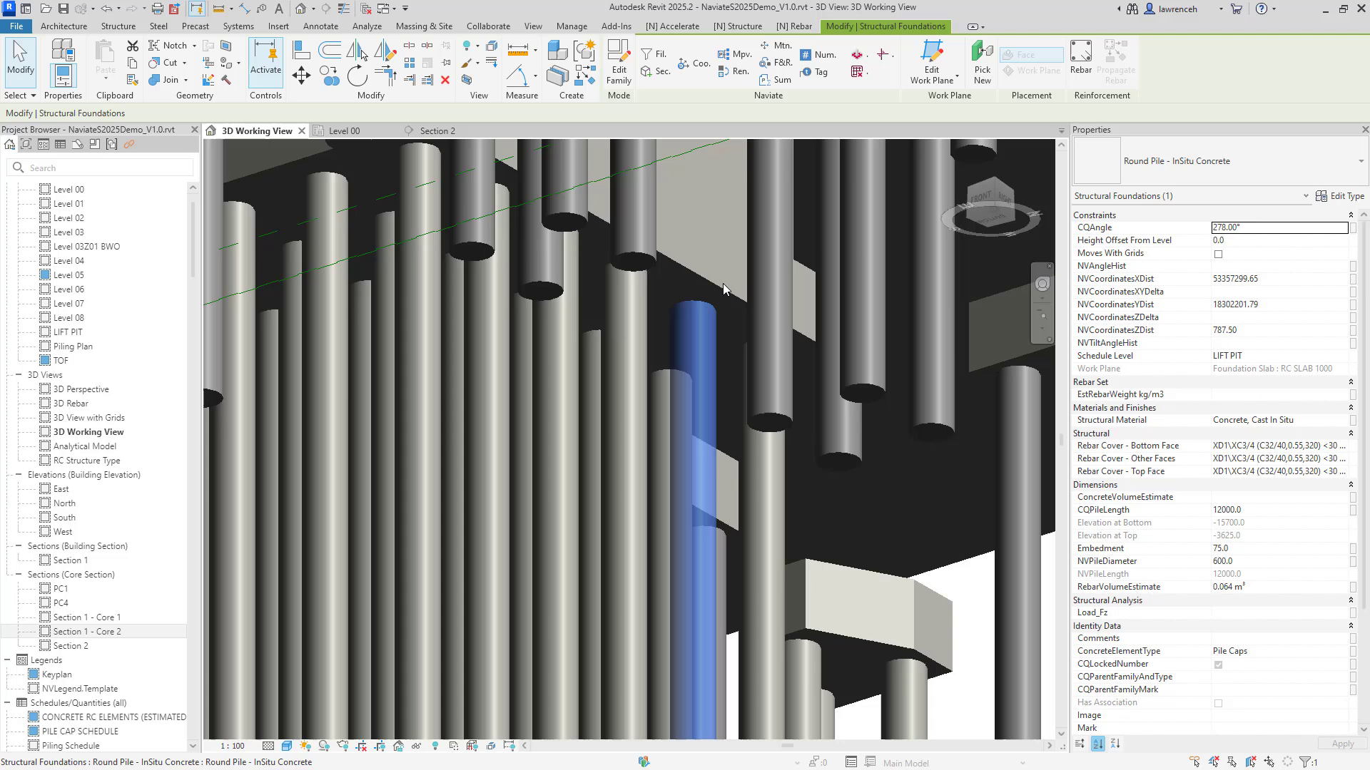
scroll(722, 284, down, 1)
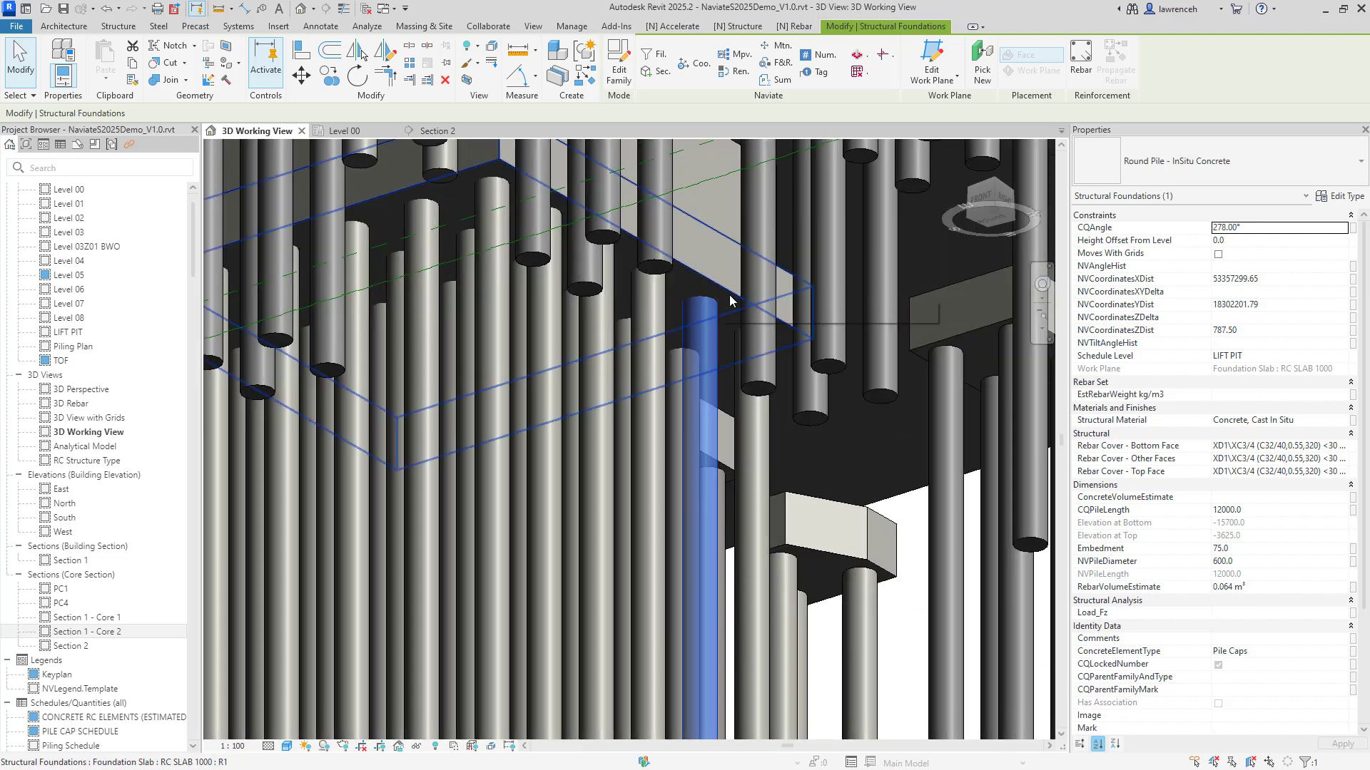
scroll(742, 319, down, 2)
scroll(728, 320, up, 5)
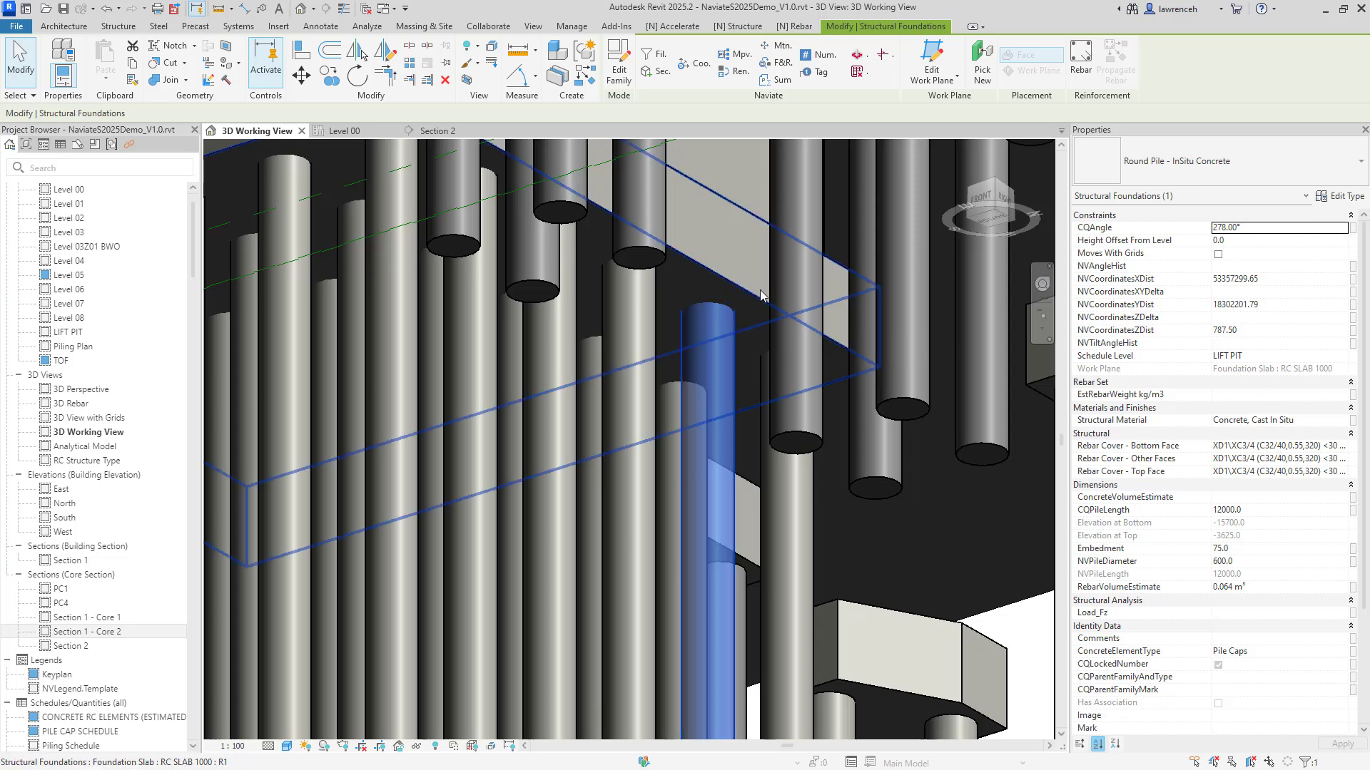
View the lift pit foundation slab in temporary isolation and restore the full model view.
click(750, 295)
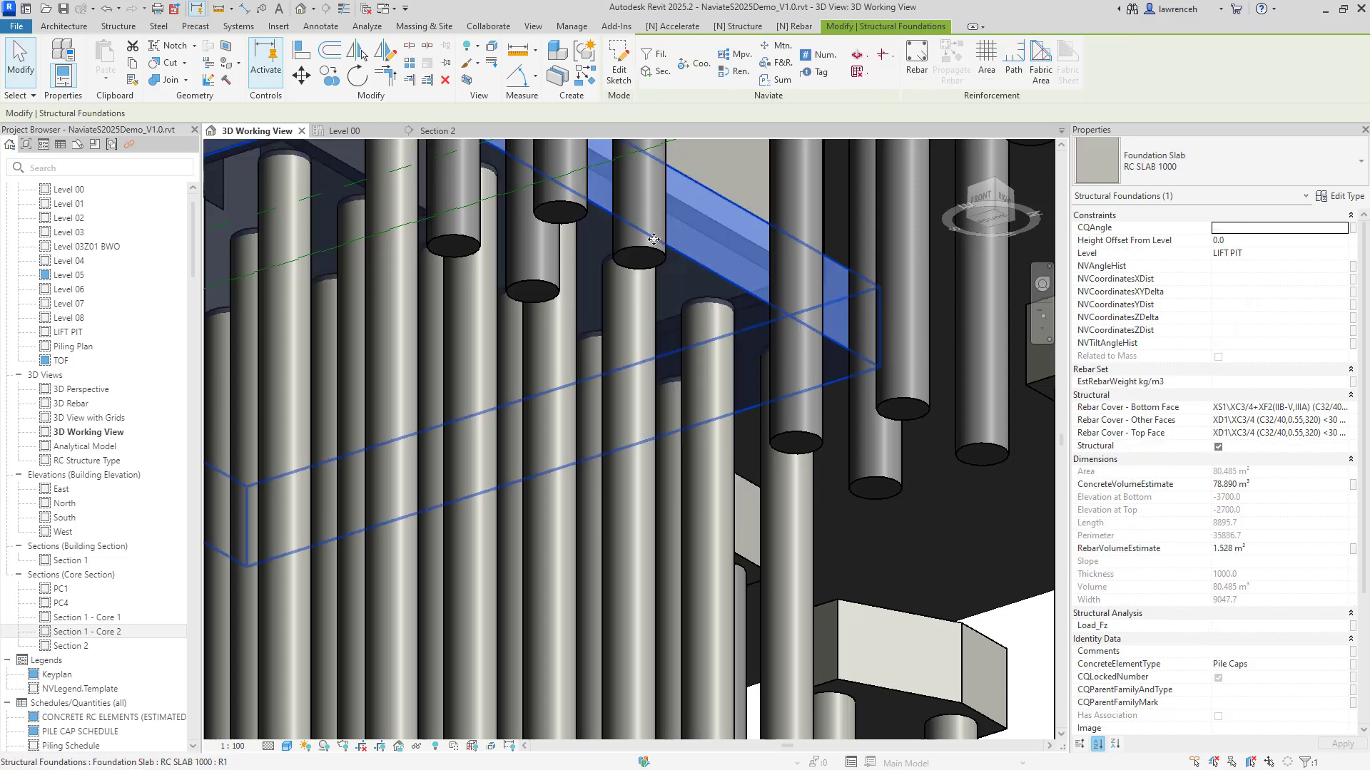
scroll(761, 333, down, 4)
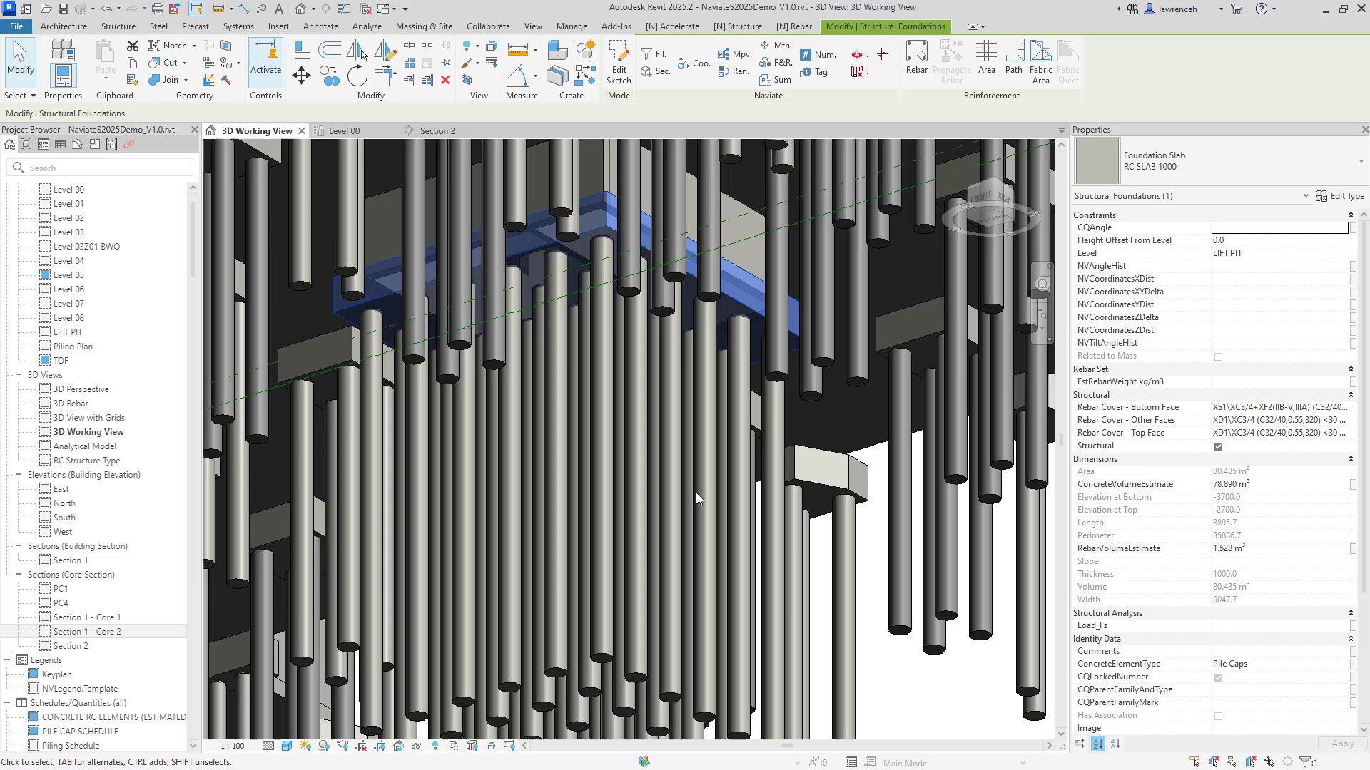
click(416, 747)
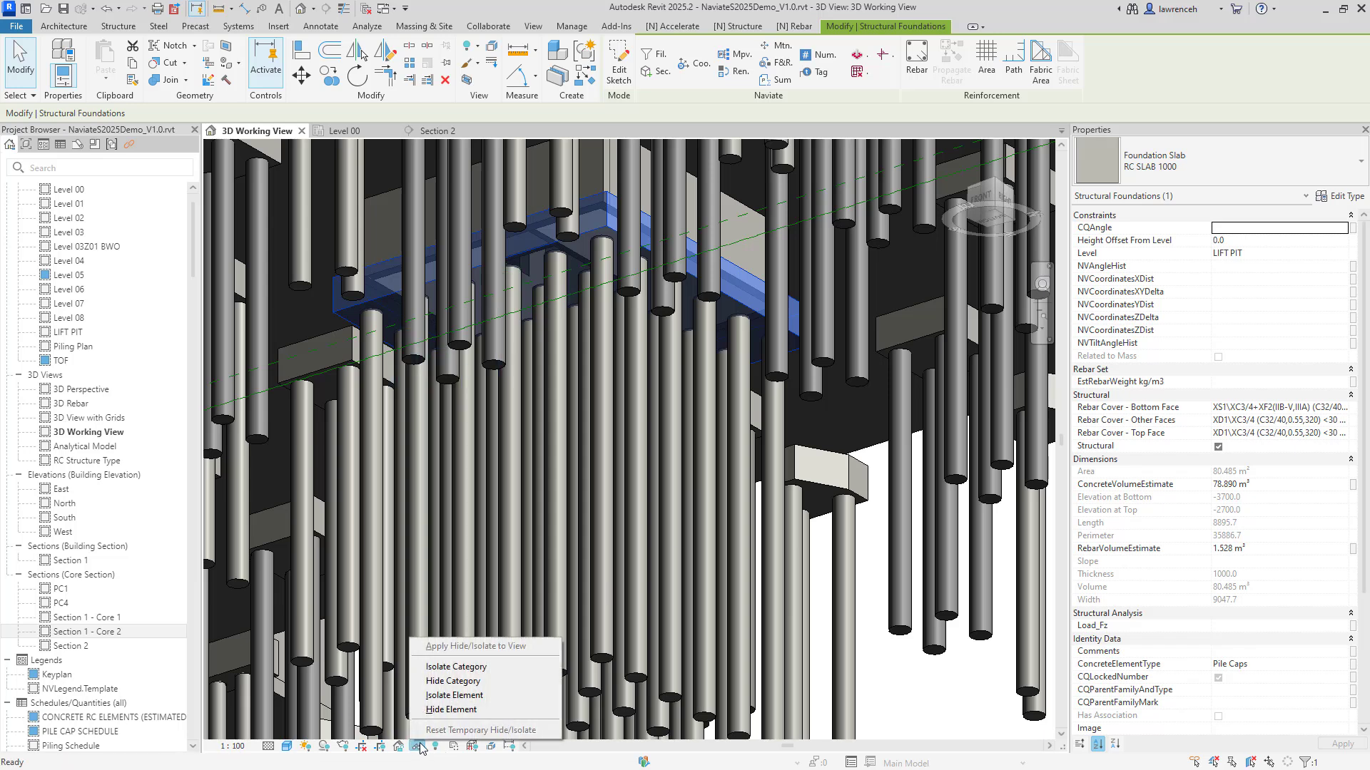
click(456, 696)
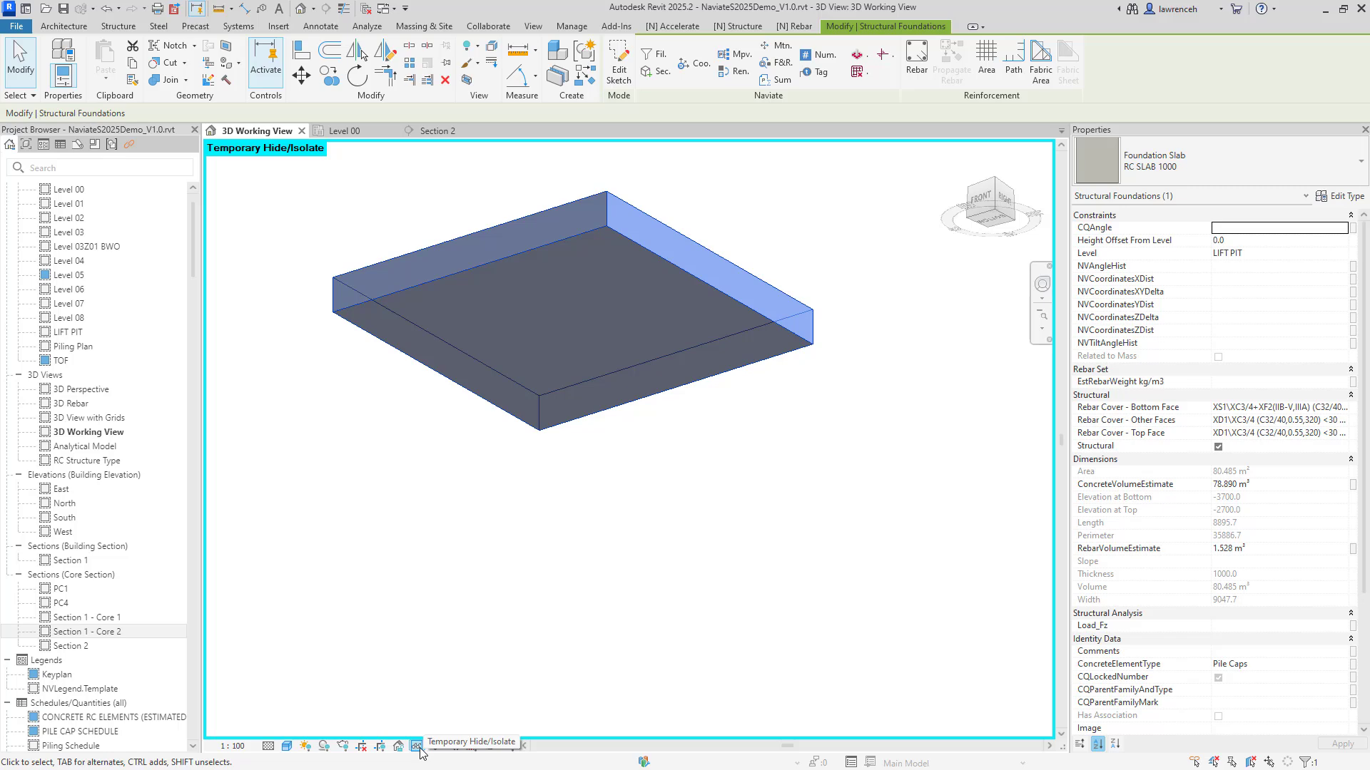
click(417, 746)
click(457, 730)
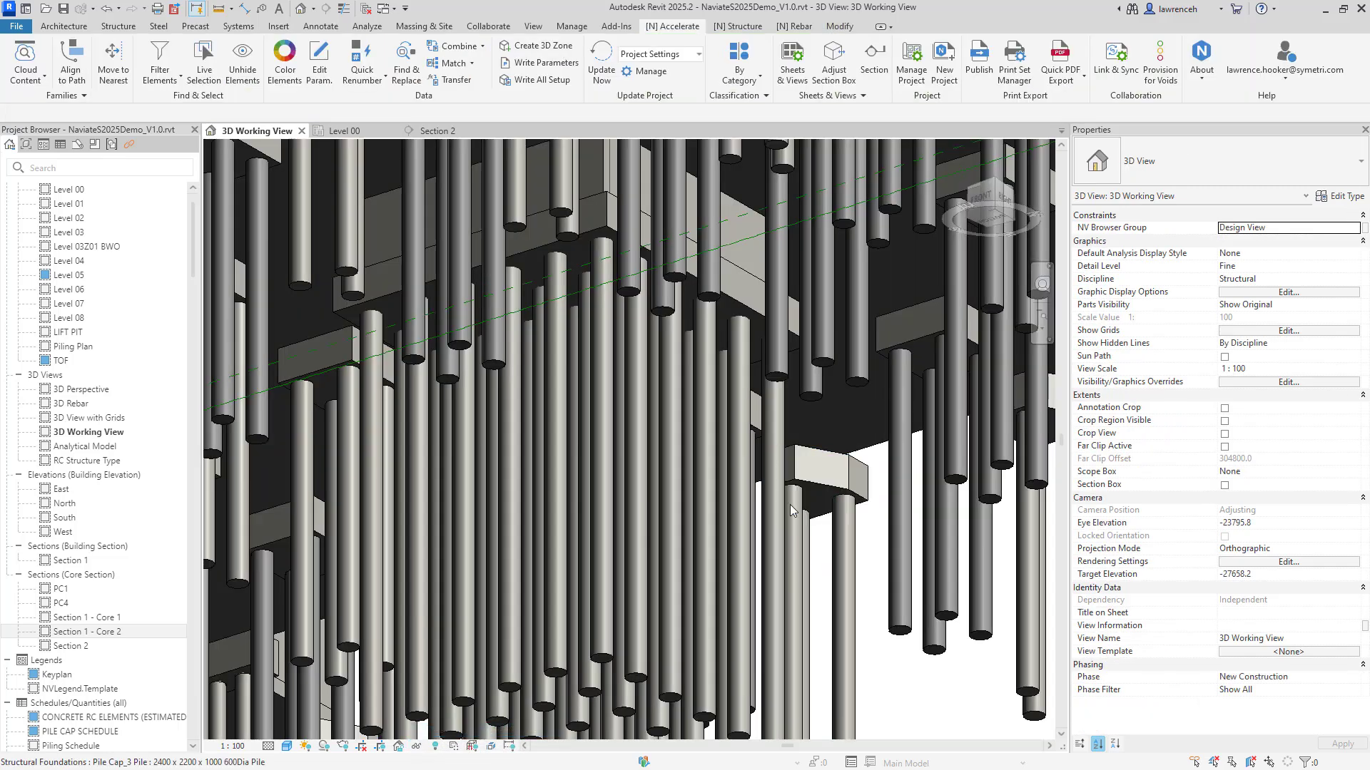
Join the lift pit slab and all piles beneath it with Manage Concrete Joins, using Pile Foundations as primary and Slab Foundations as joined element.
click(744, 302)
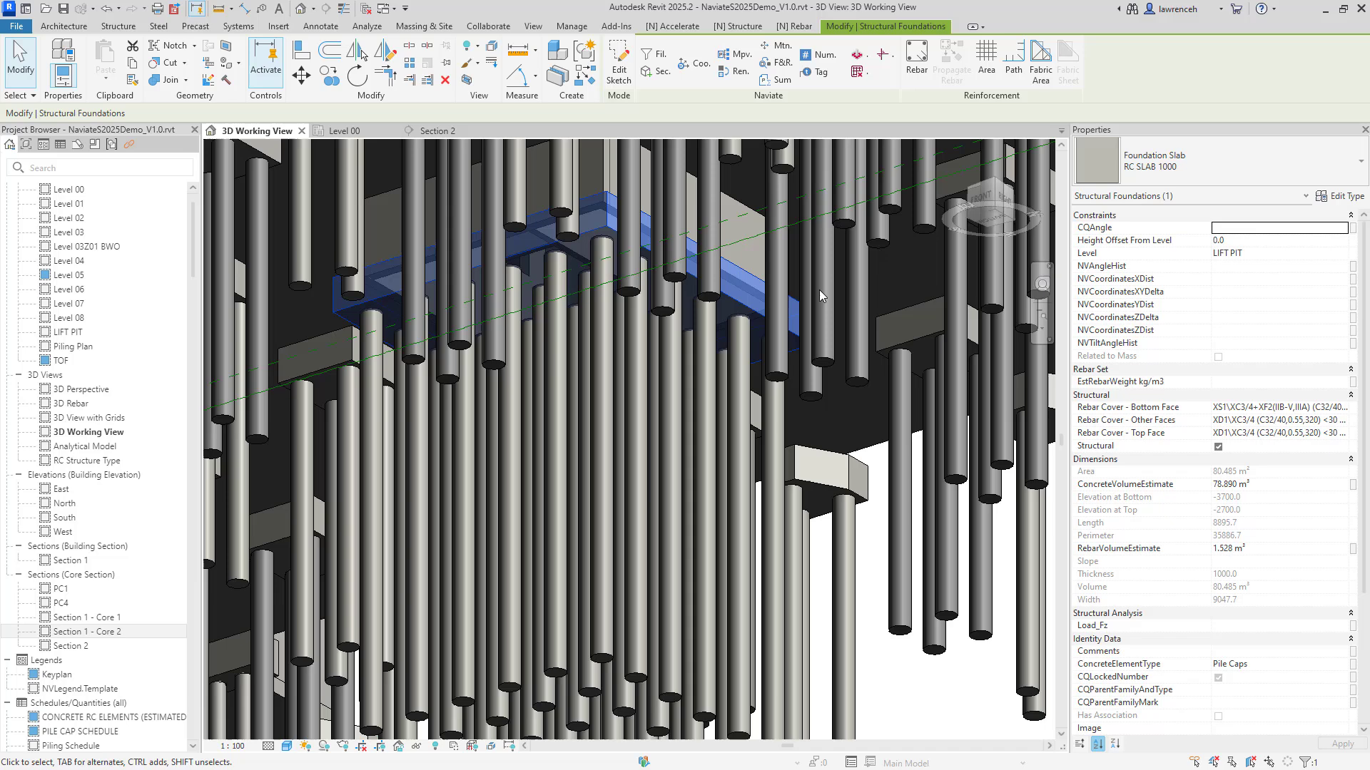
shift+middle_drag(809, 313, 858, 594)
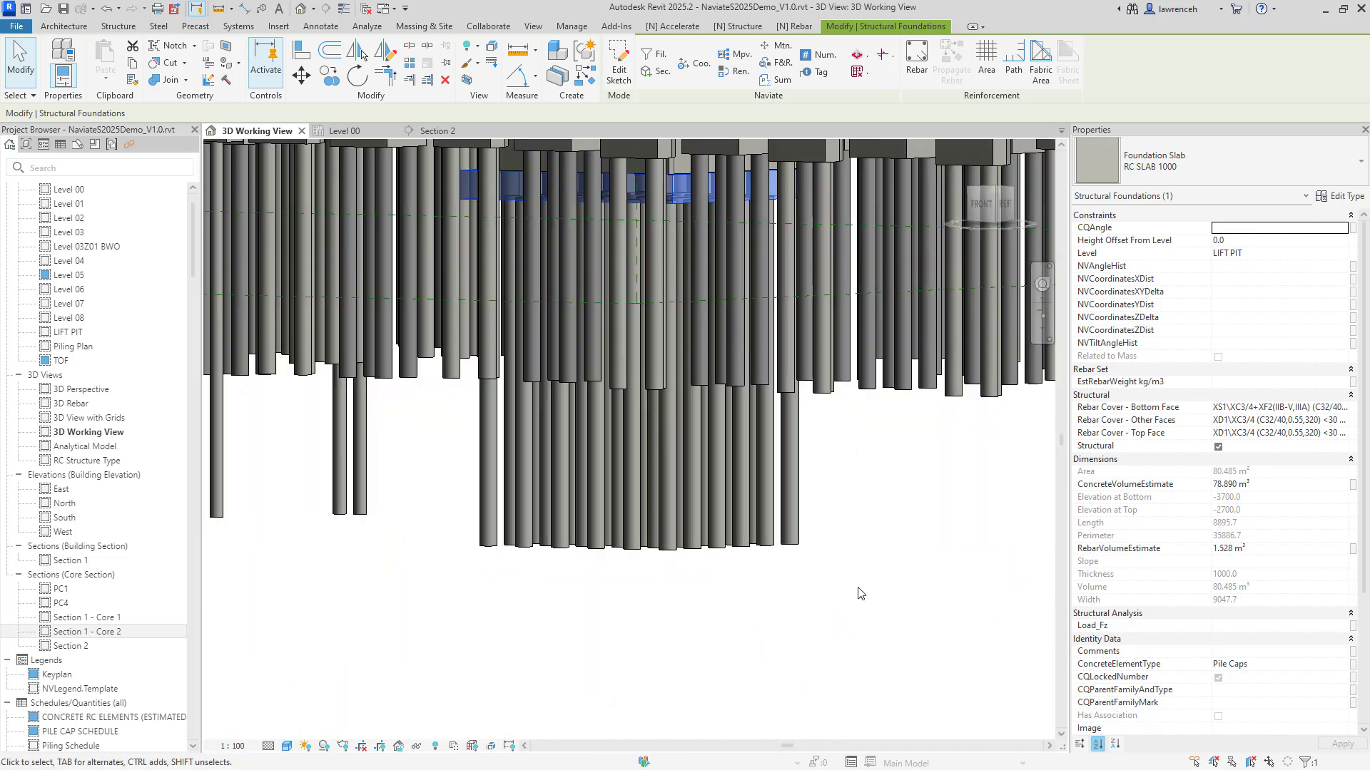
drag(839, 622, 460, 544)
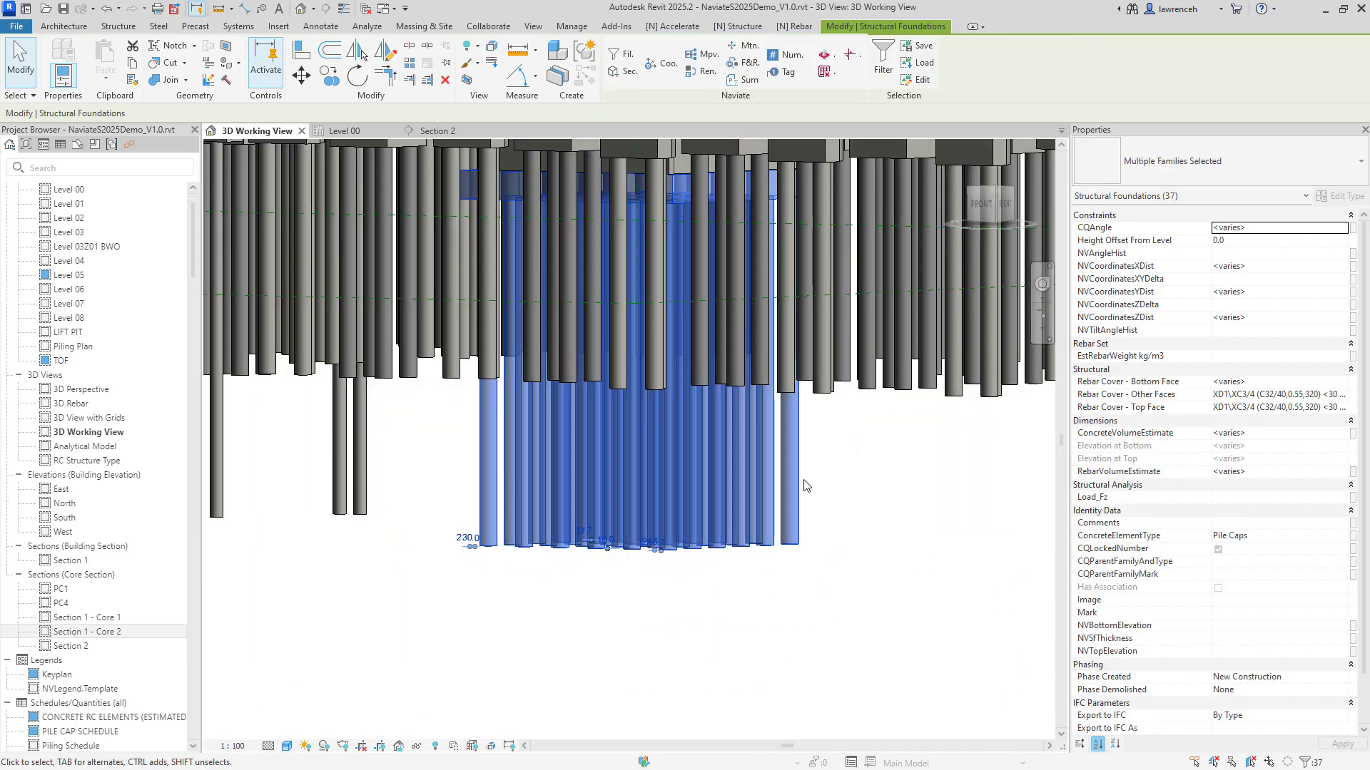
click(737, 27)
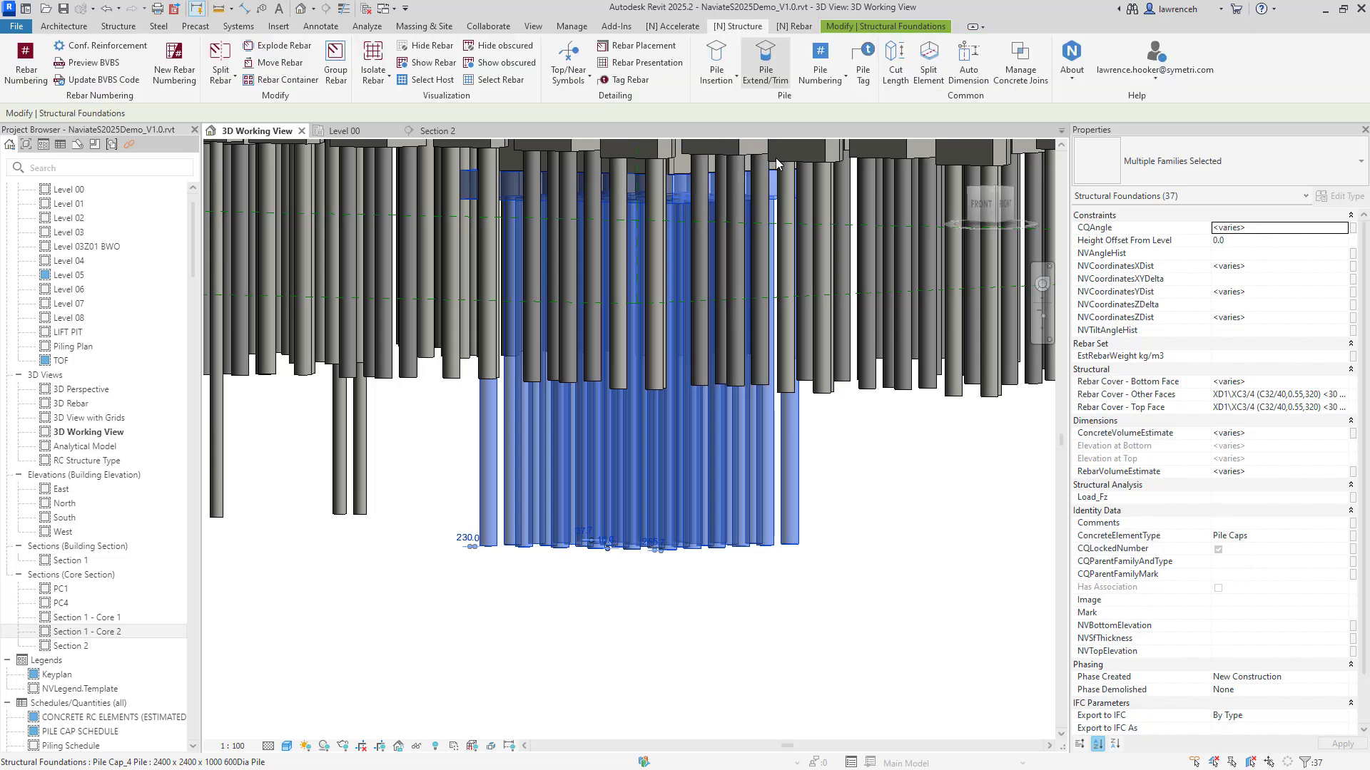
click(1021, 75)
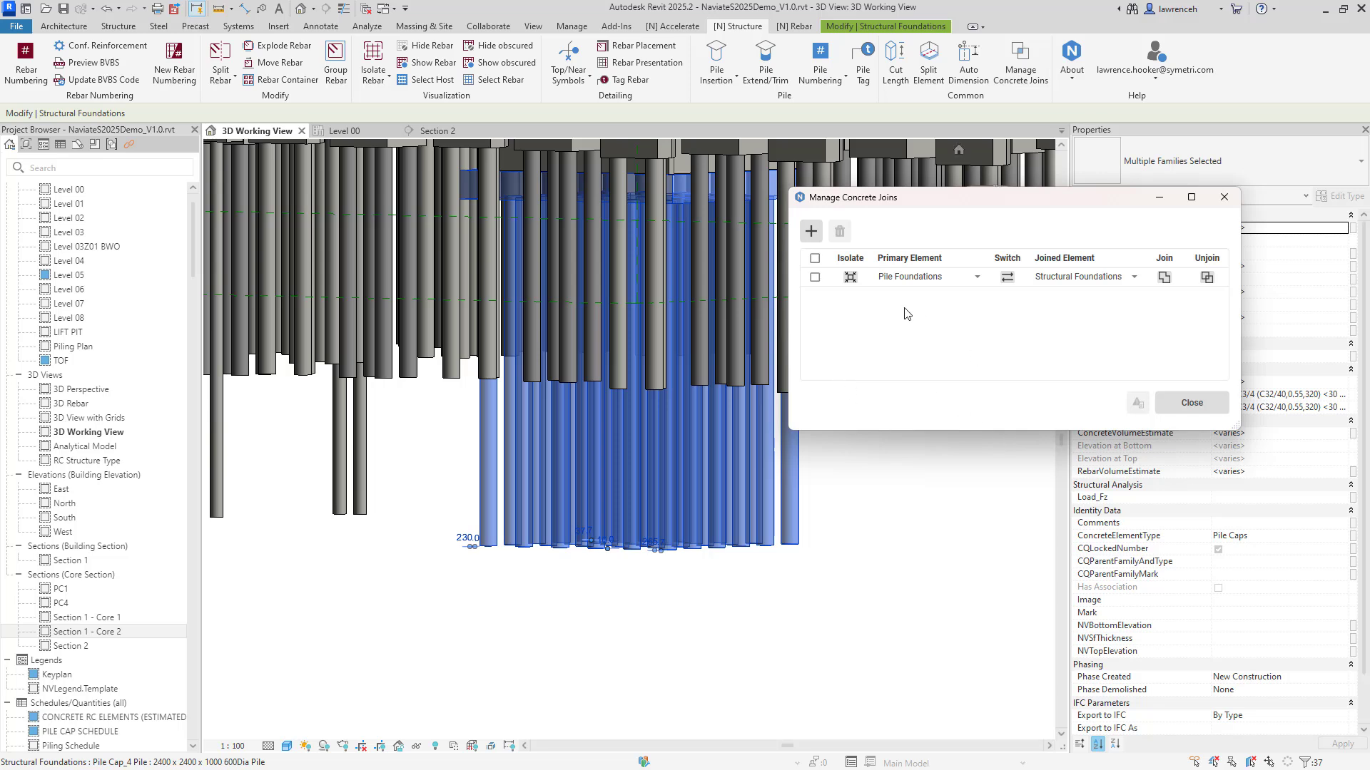
middle_drag(927, 503, 873, 516)
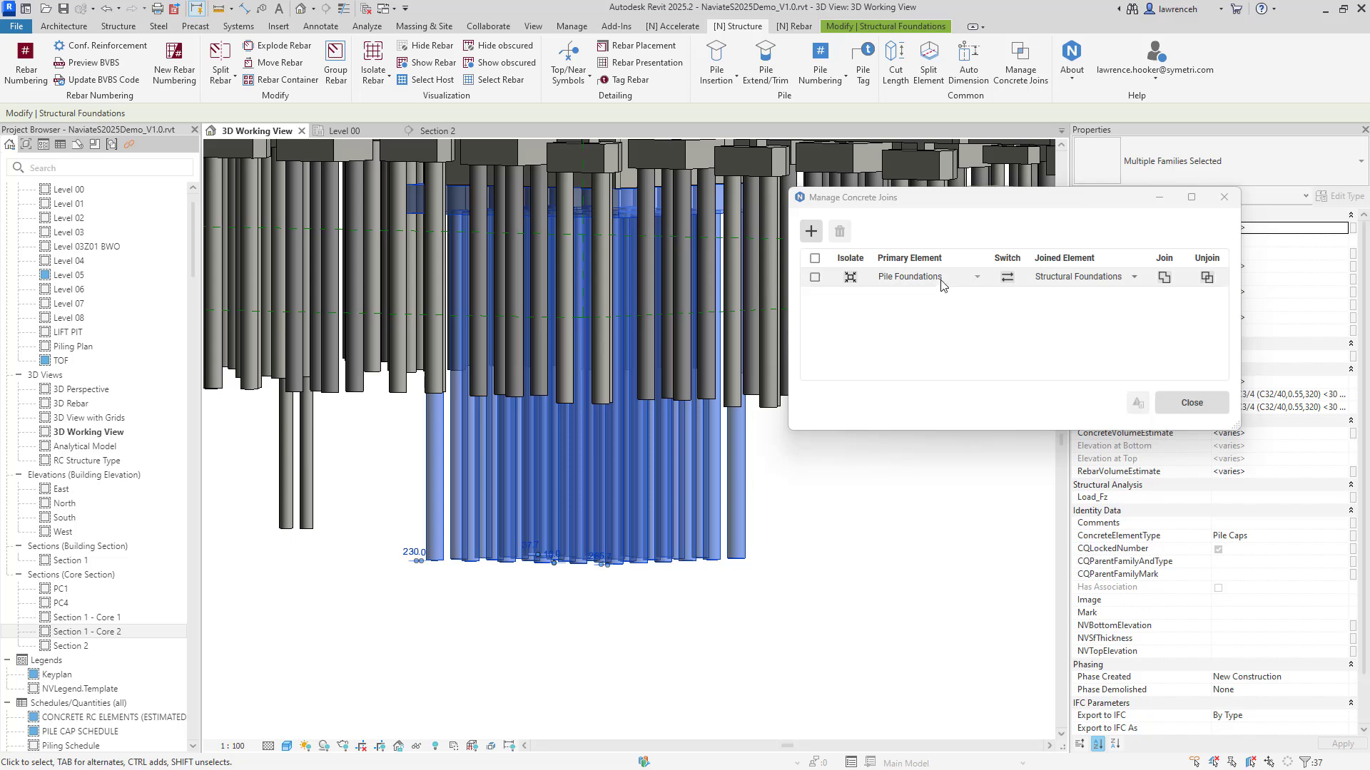
click(1127, 279)
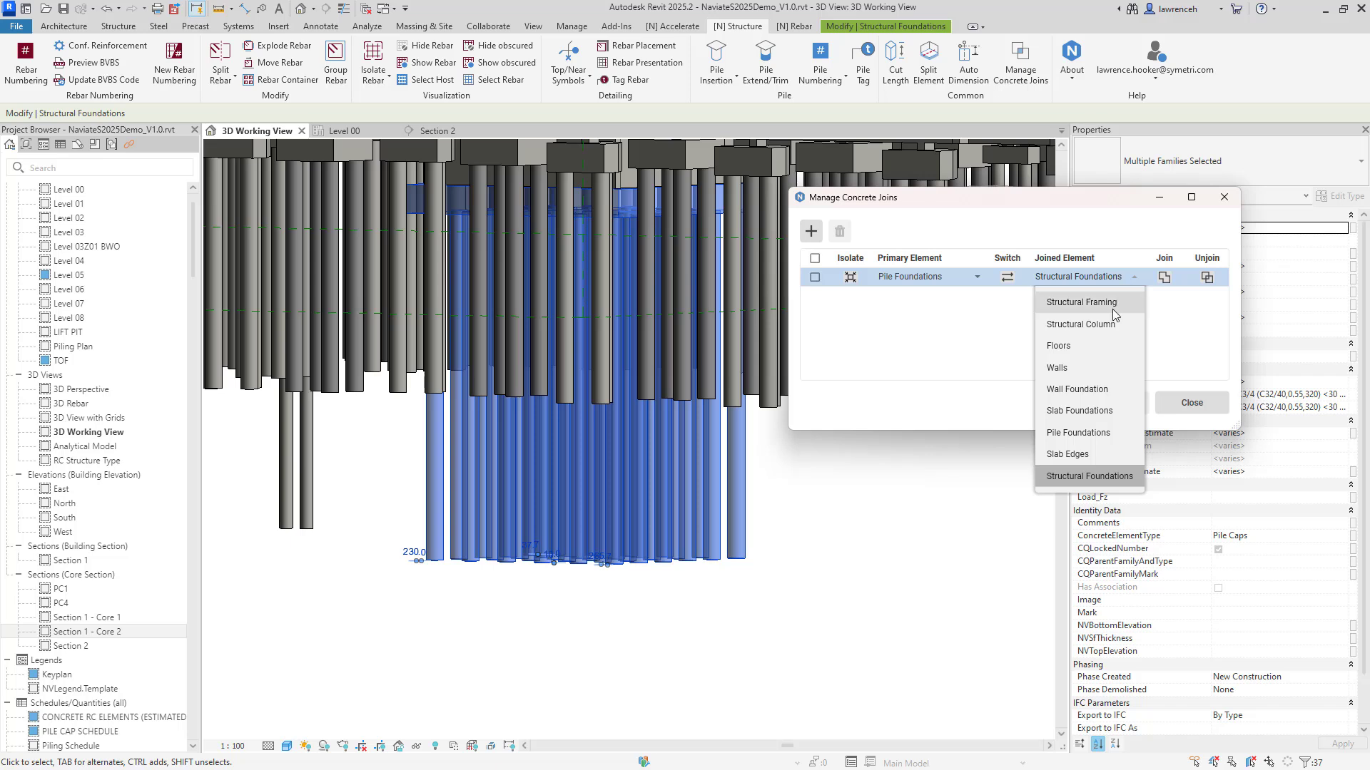
click(1089, 413)
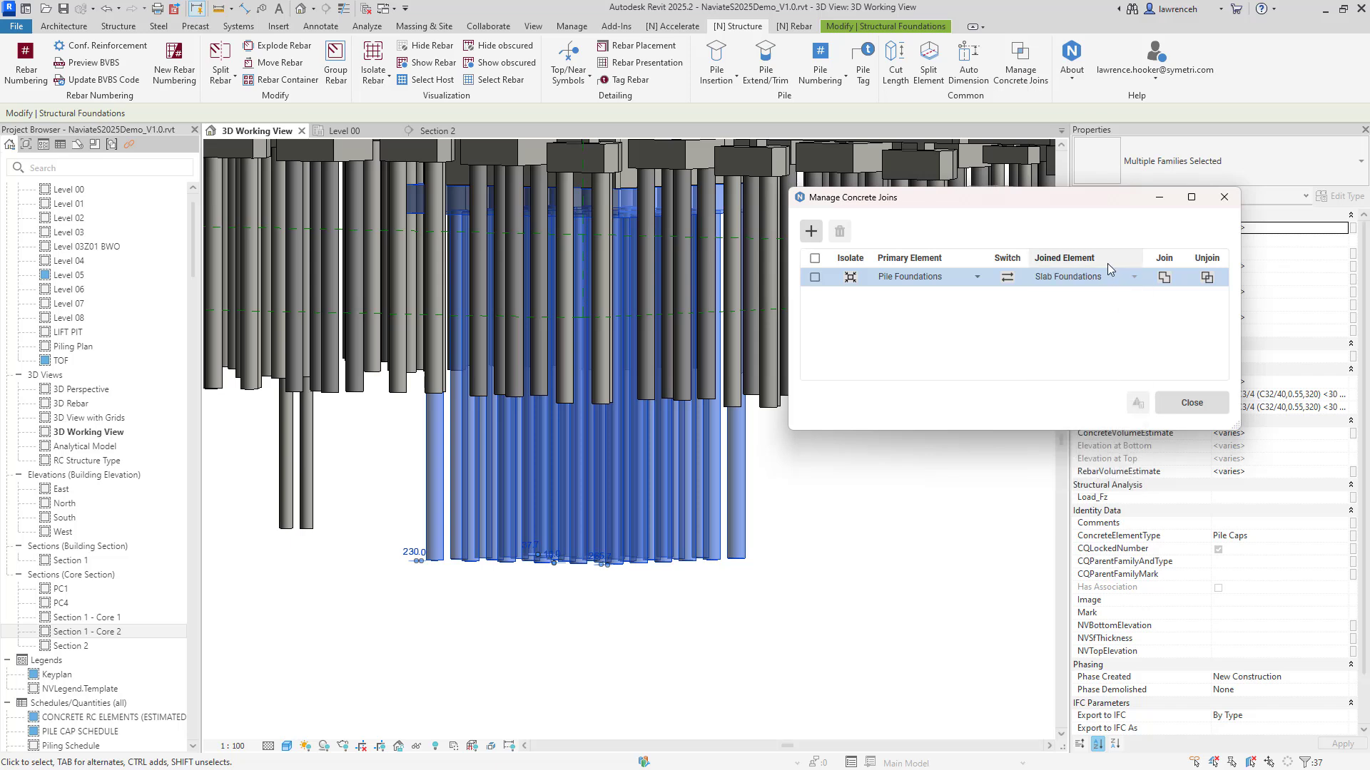
click(1165, 278)
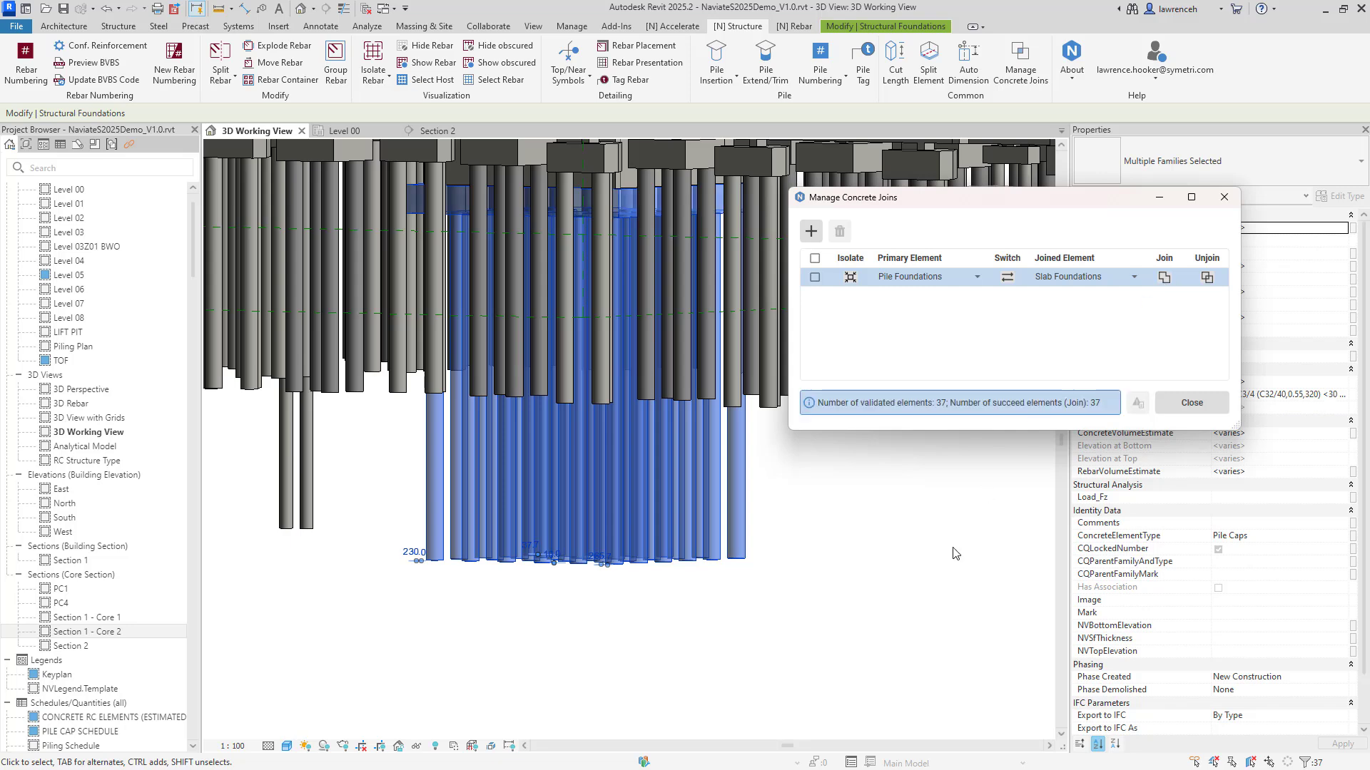
Isolate the joined lift pit slab and piles from the joins dialog and examine their connection from below.
shift+middle_drag(957, 554, 948, 453)
scroll(627, 314, up, 1)
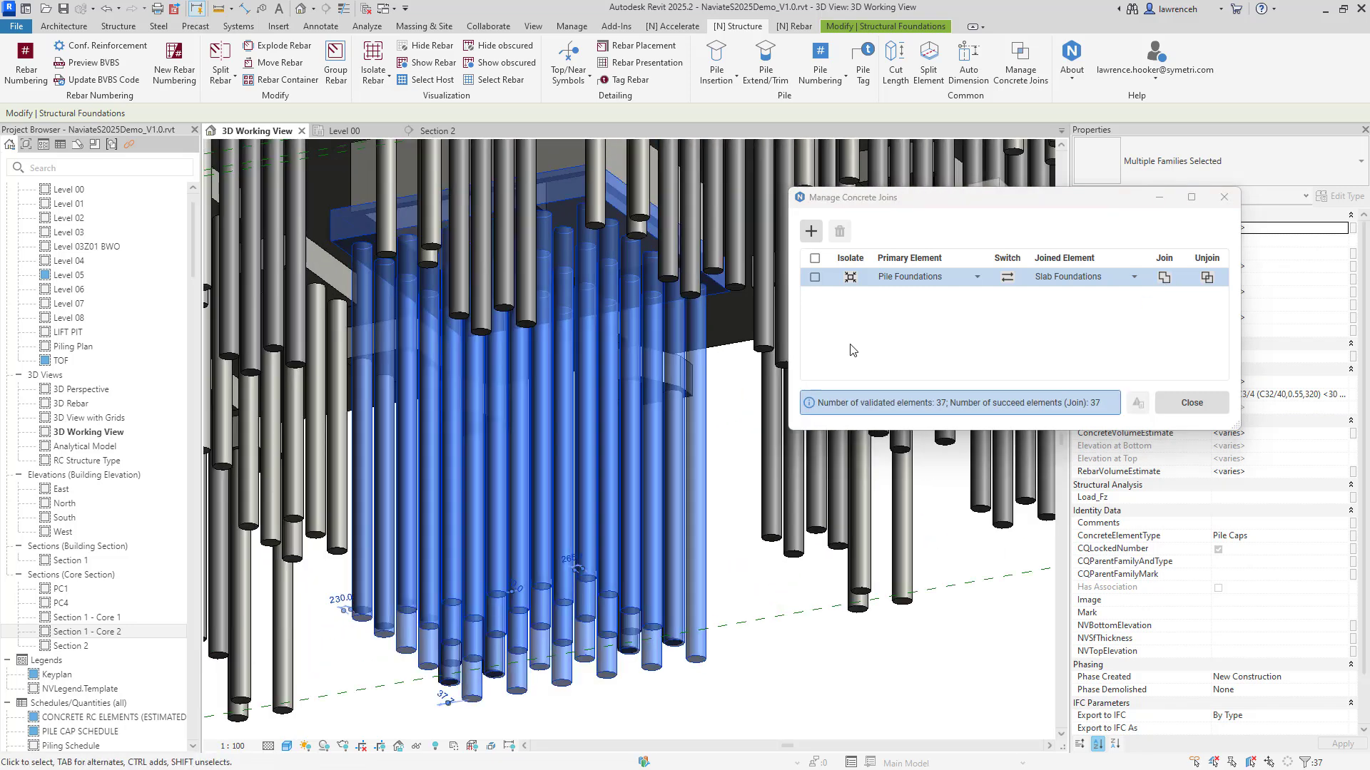
click(851, 278)
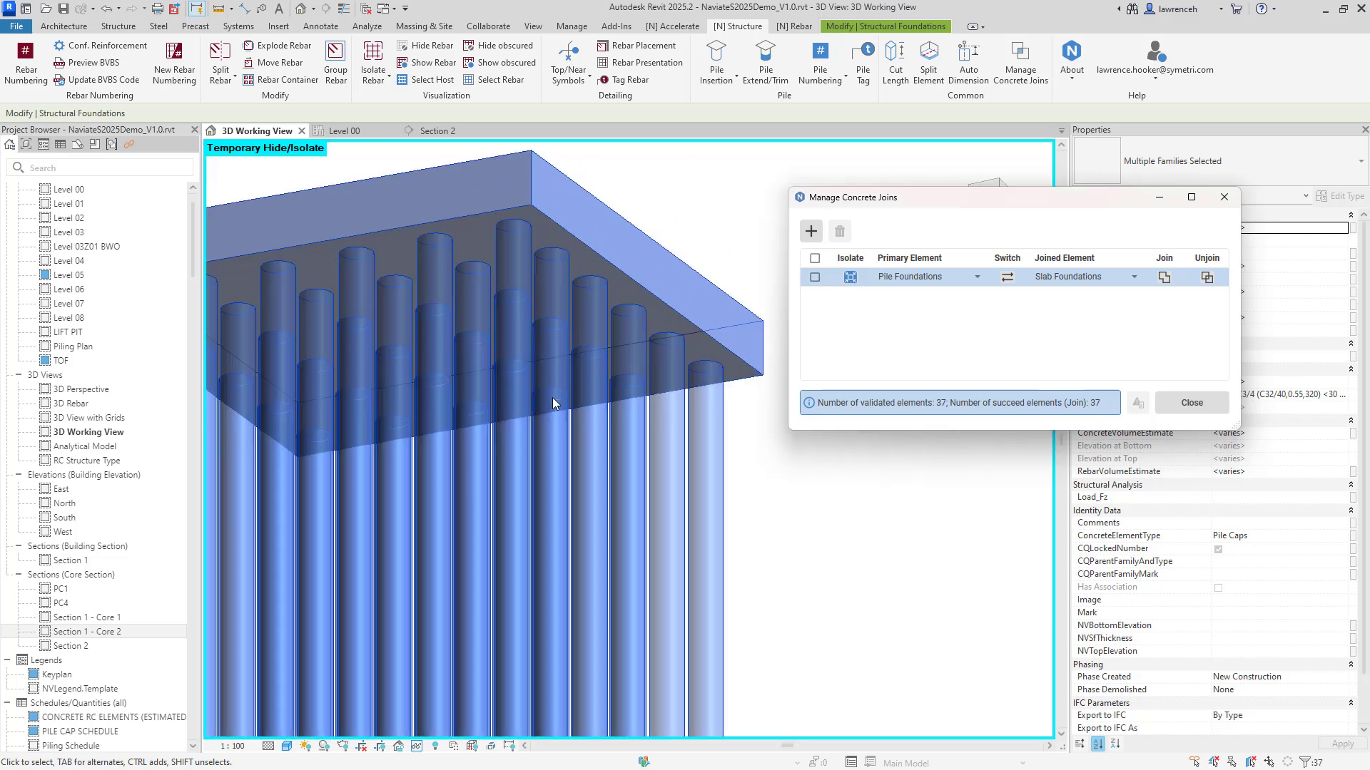
middle_drag(775, 255, 815, 289)
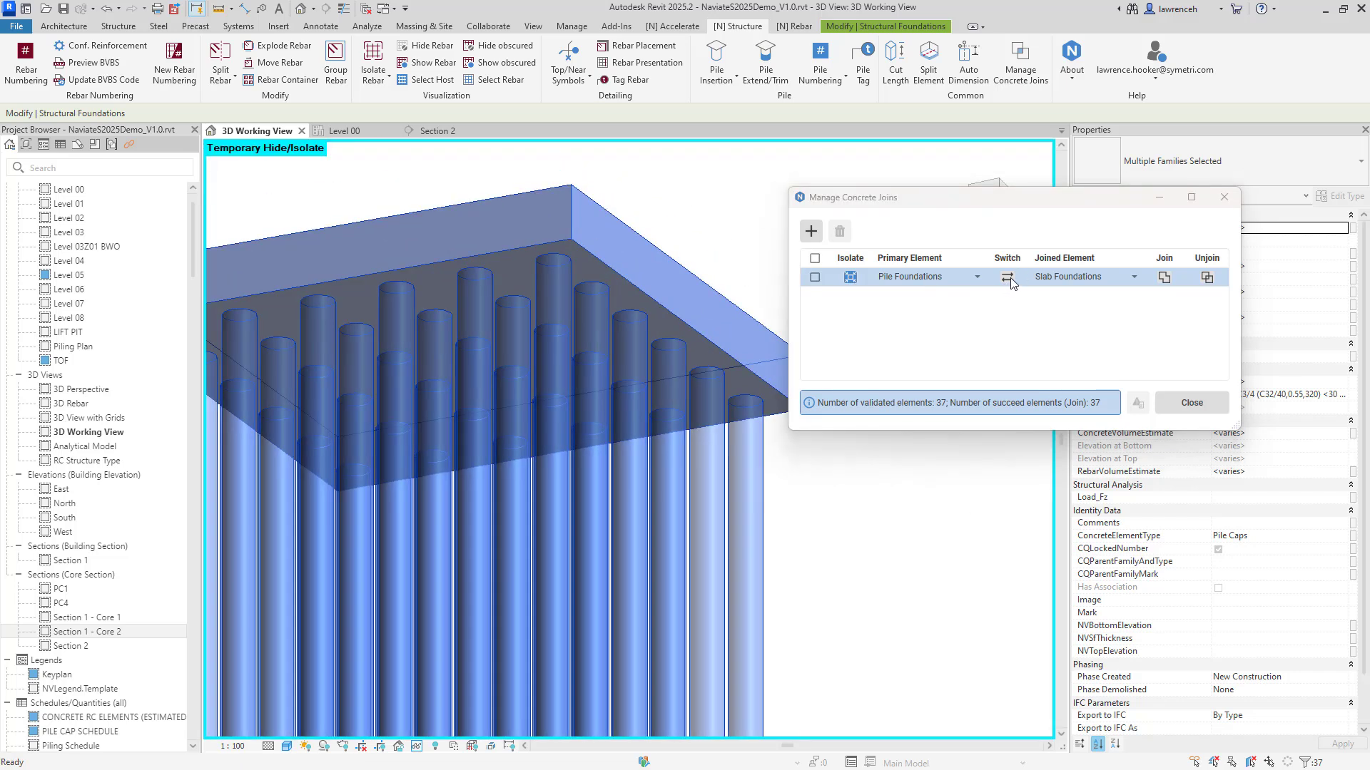
Switch the join order between the pile foundations and the slab foundation, check the pile heads and clear the selection.
click(1013, 279)
click(1006, 279)
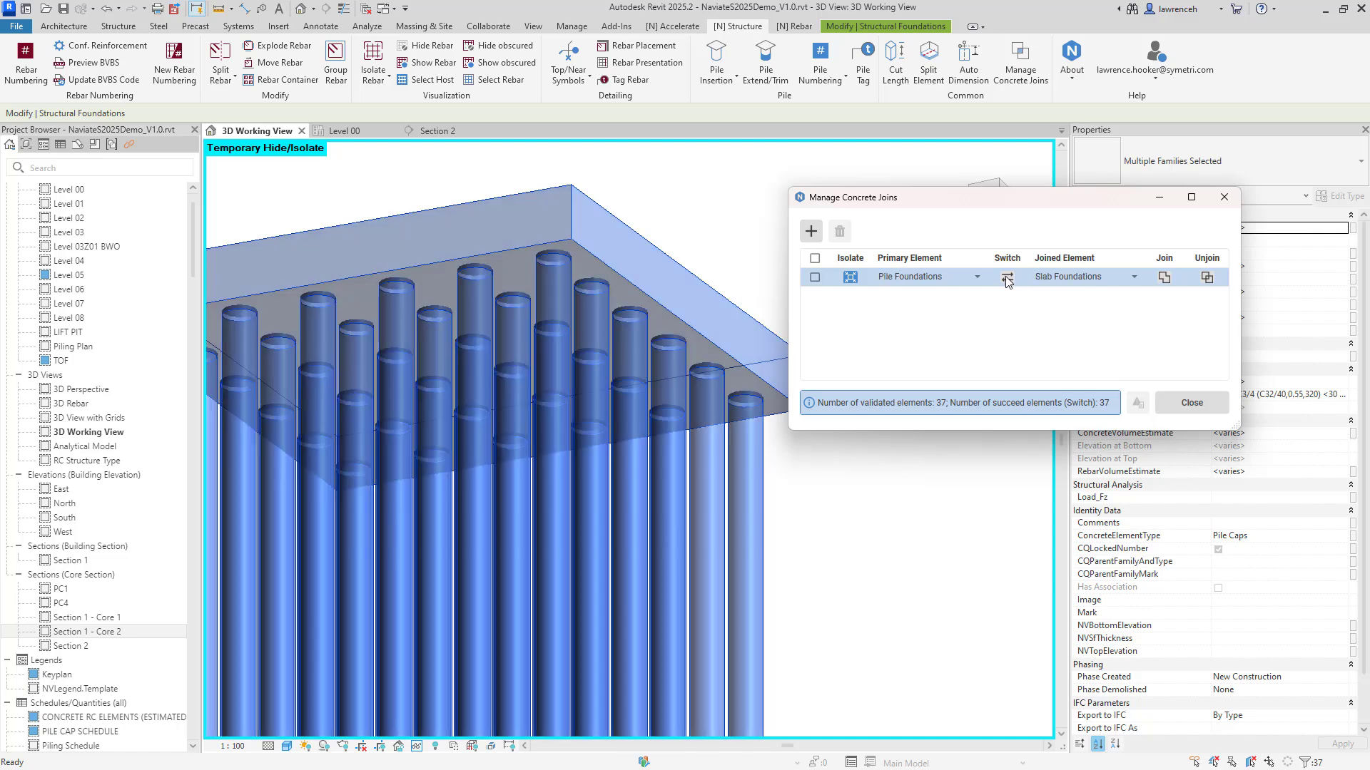
scroll(558, 238, up, 5)
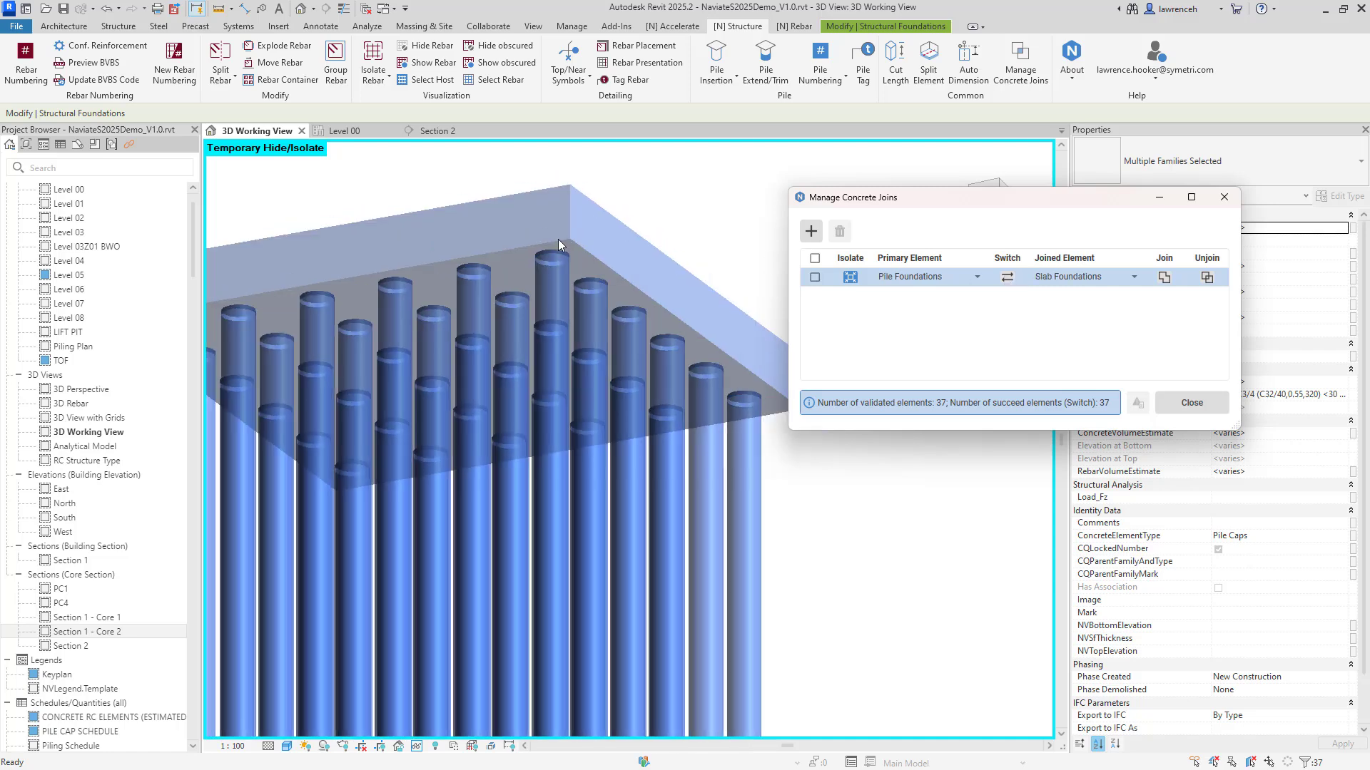
scroll(588, 311, down, 5)
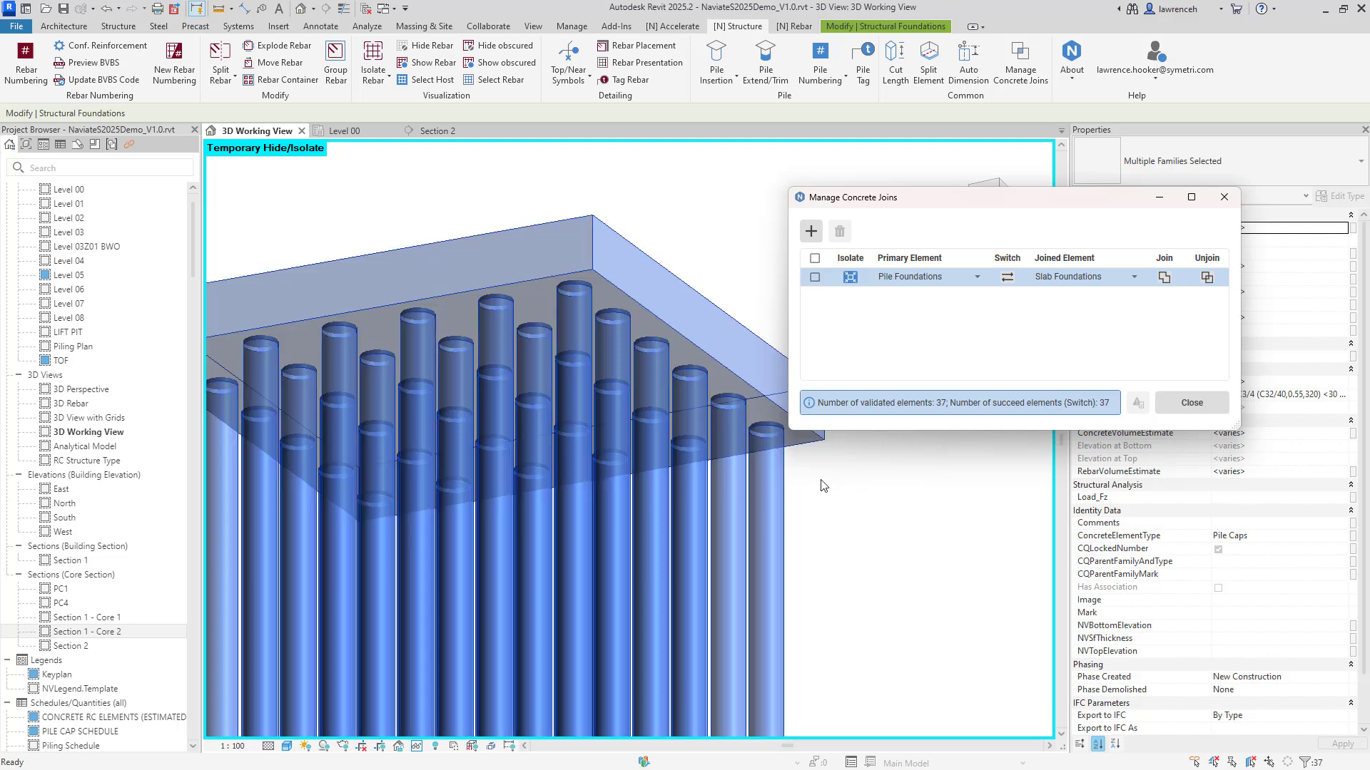
scroll(824, 487, down, 2)
click(861, 504)
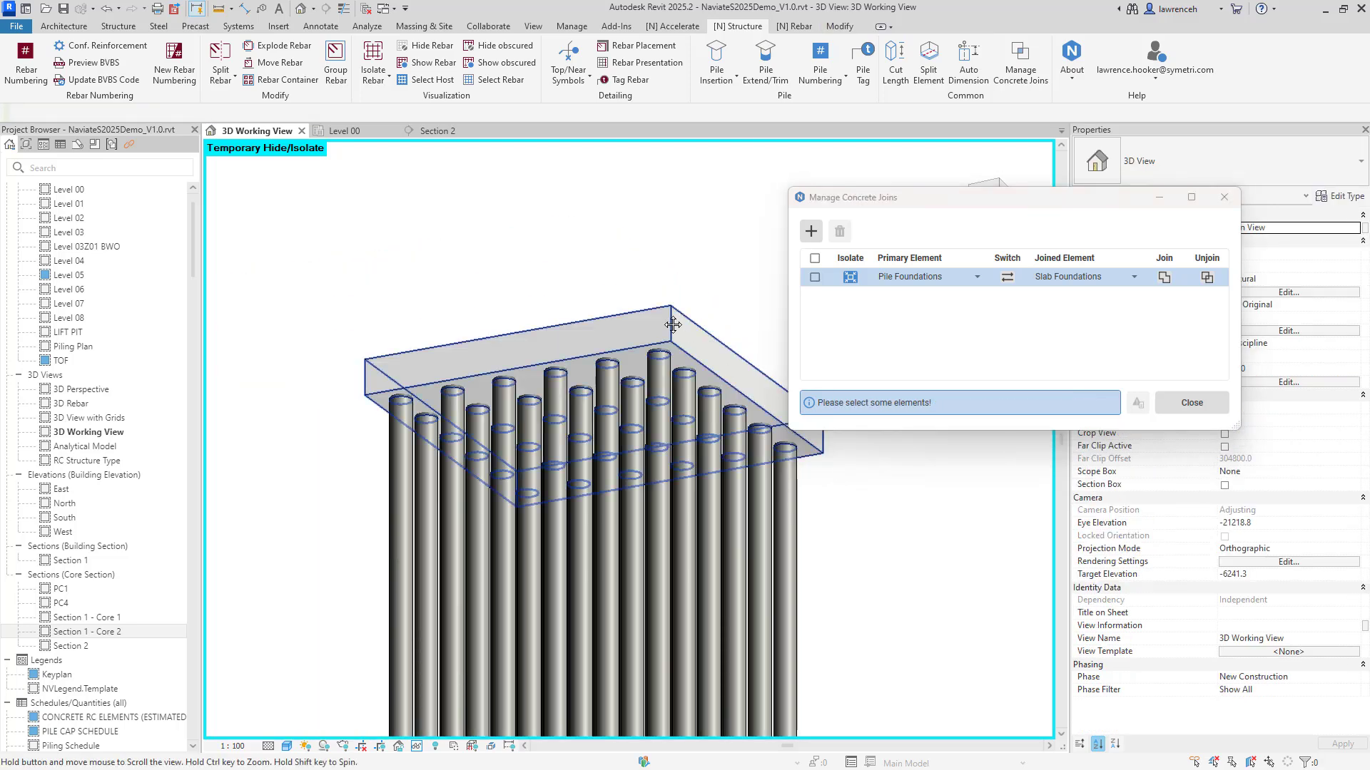
Reset the temporary isolation and turn off the isolate option for the pile and slab join rule.
middle_drag(672, 324, 637, 272)
right_click(412, 743)
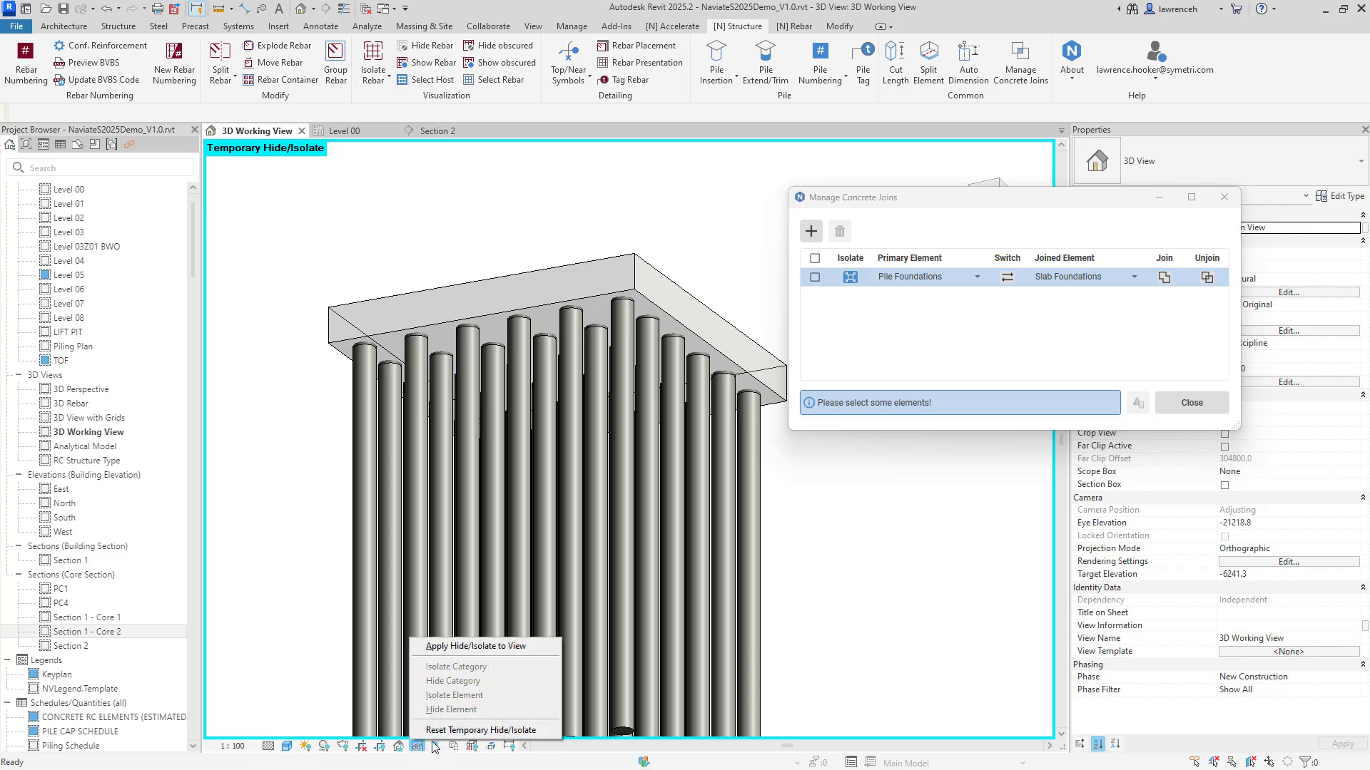
click(471, 732)
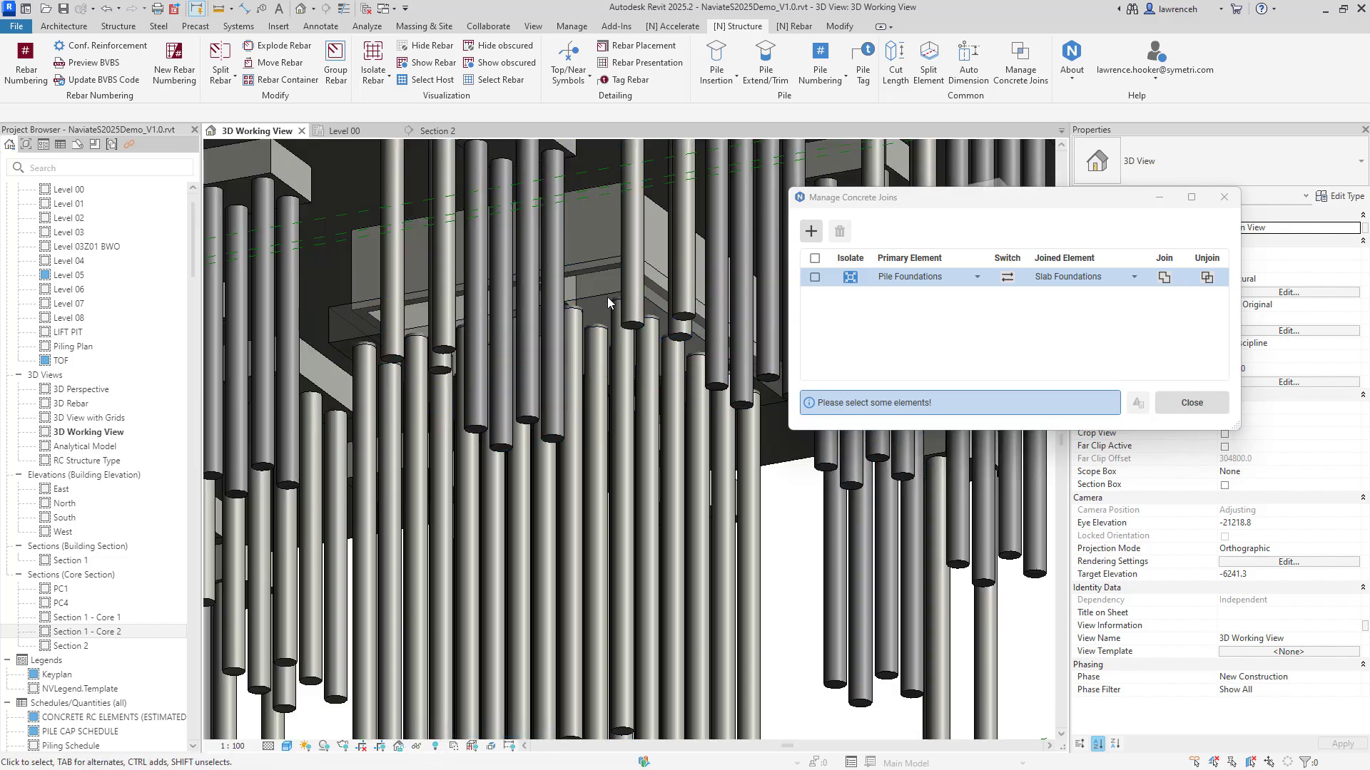
click(850, 279)
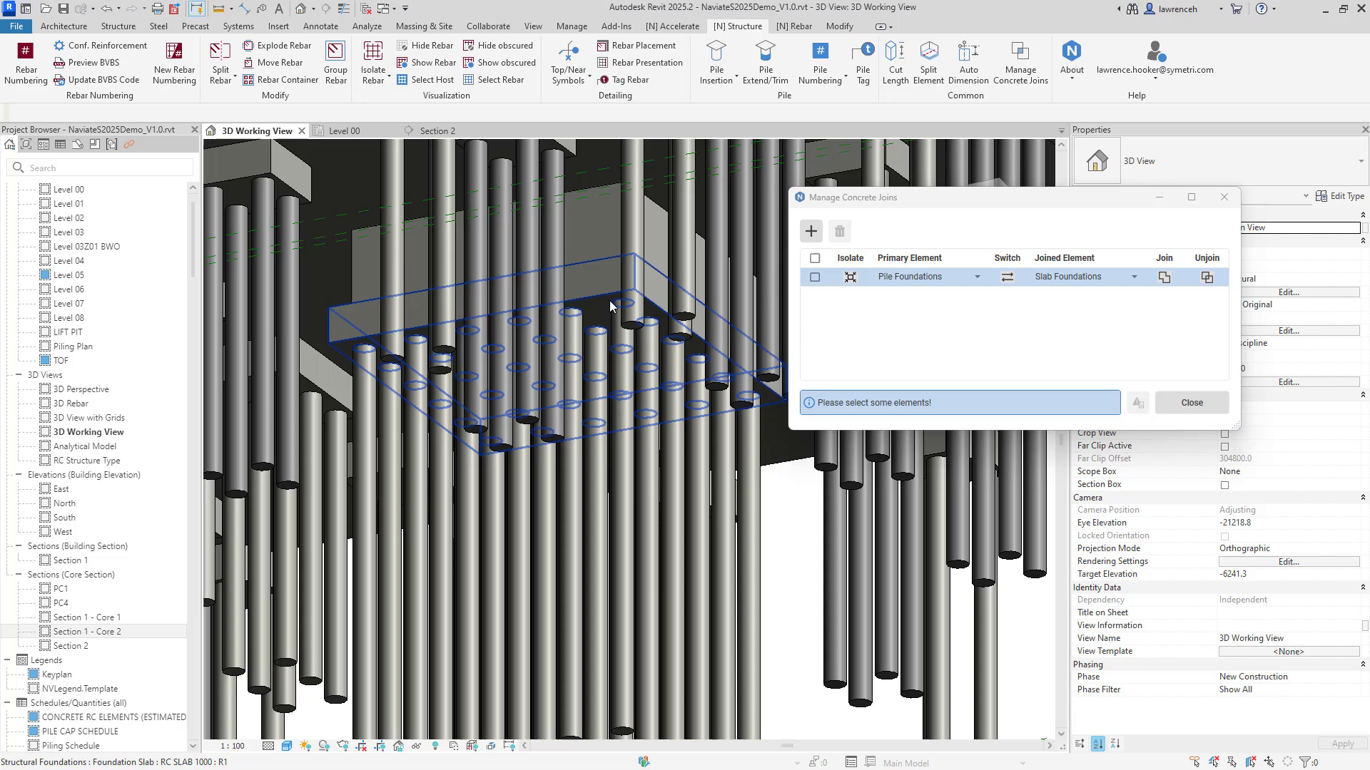
Temporarily isolate the lift pit foundation slab on its own and examine the pile recesses in its underside.
click(585, 287)
click(416, 746)
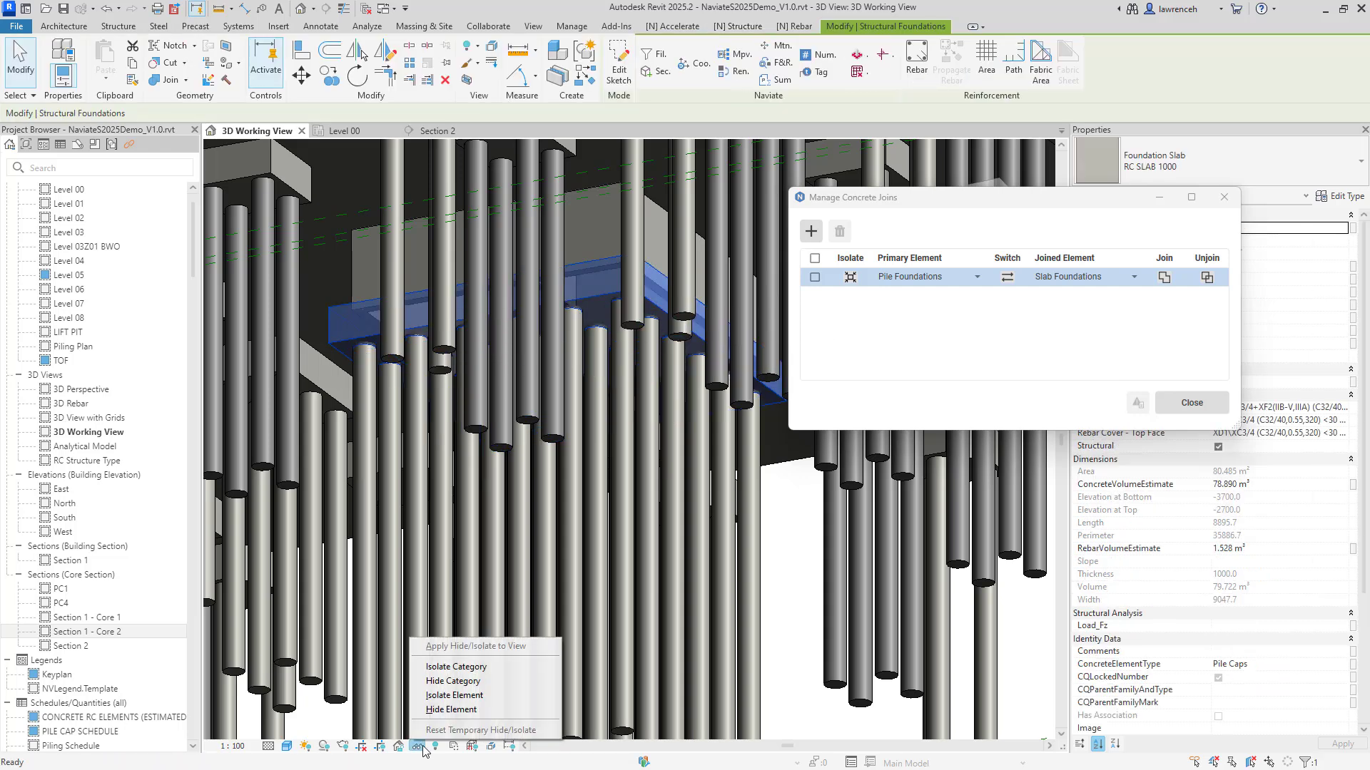
click(473, 695)
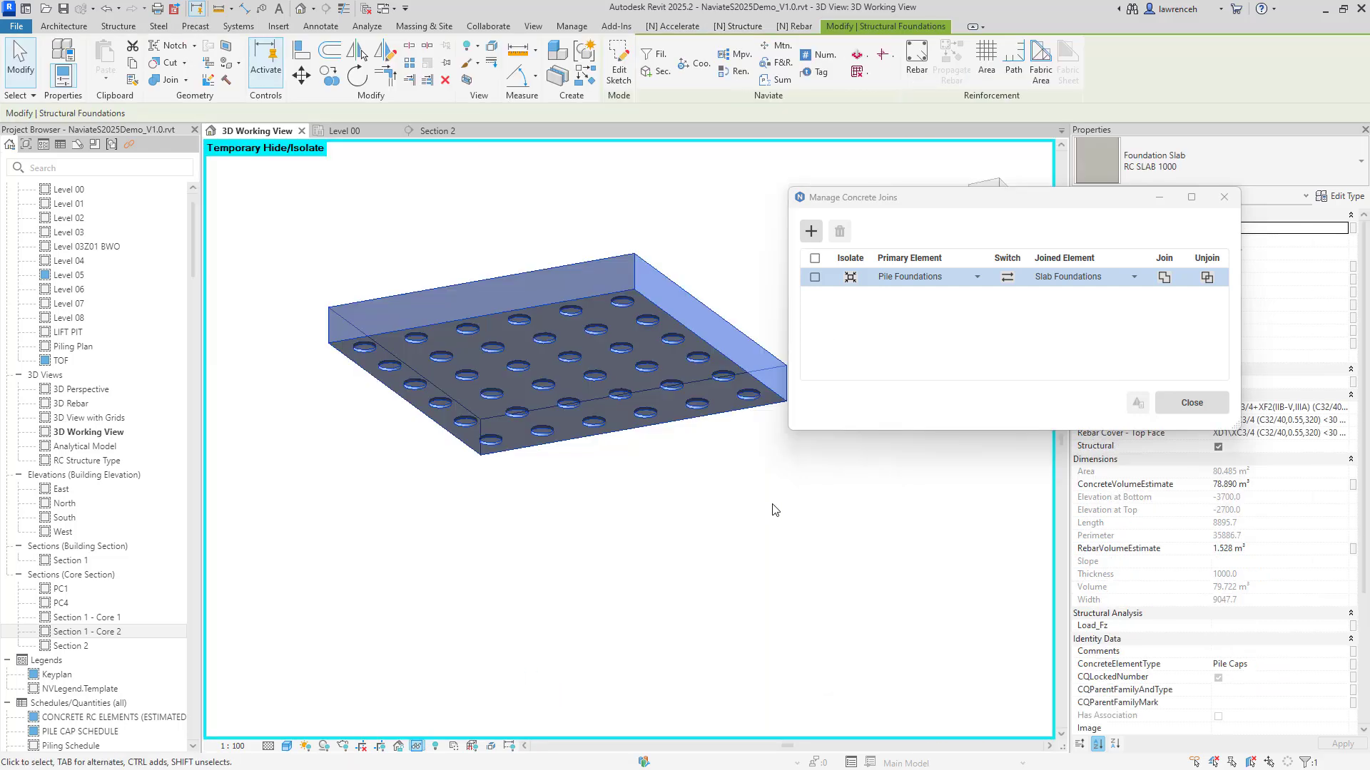
click(774, 509)
shift+middle_drag(774, 510, 709, 524)
Close Manage Concrete Joins and reset the temporary isolation of the lift pit slab.
click(1191, 402)
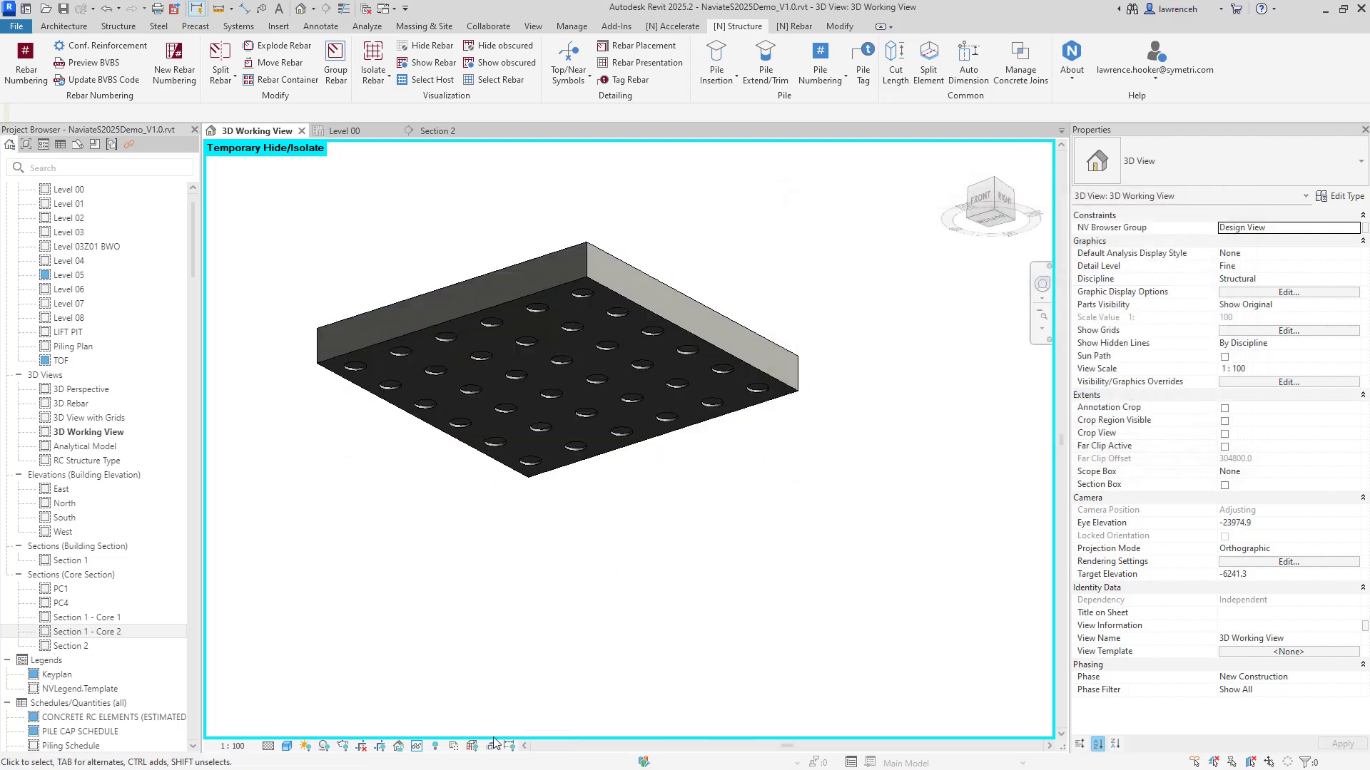
click(435, 745)
click(457, 732)
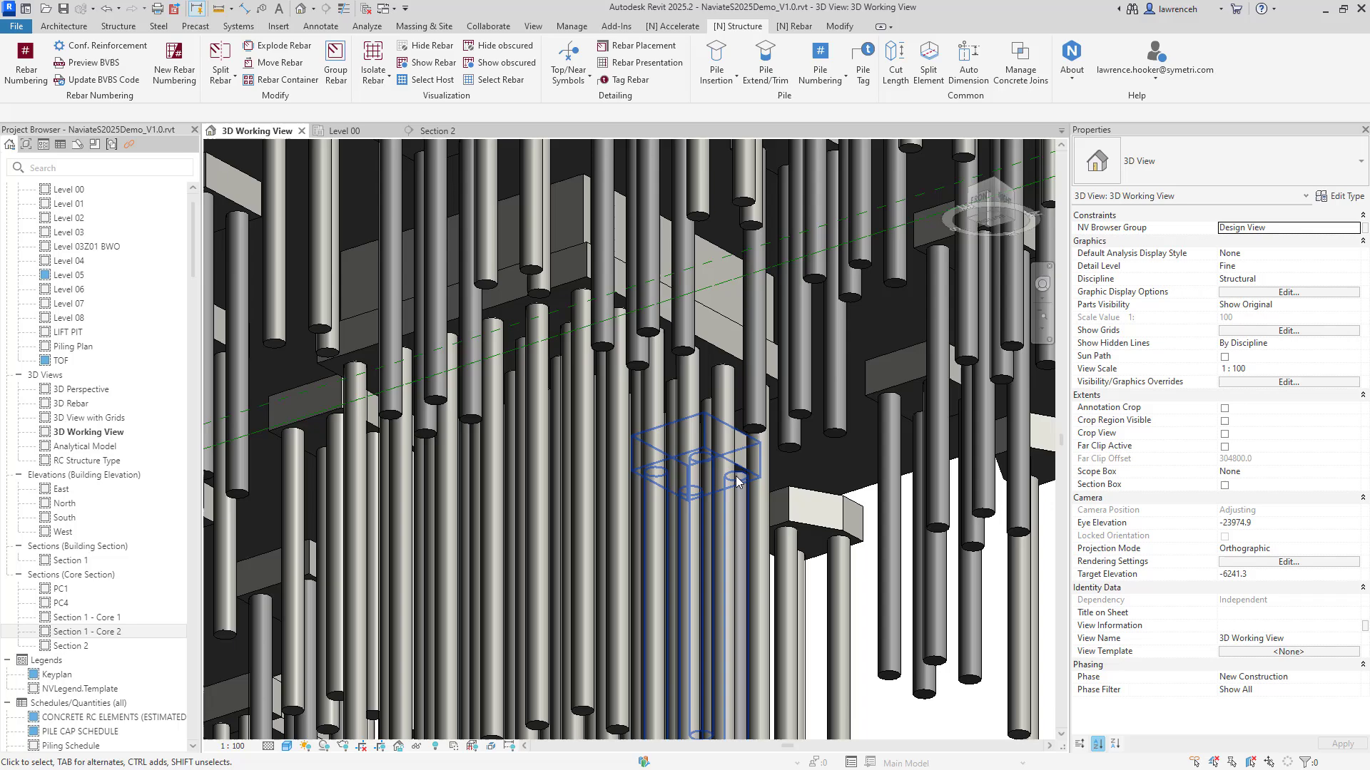
Select all floors and walls of the building in the 3D Working View with Naviate Live Selection.
shift+middle_drag(636, 426, 843, 362)
scroll(843, 361, up, 3)
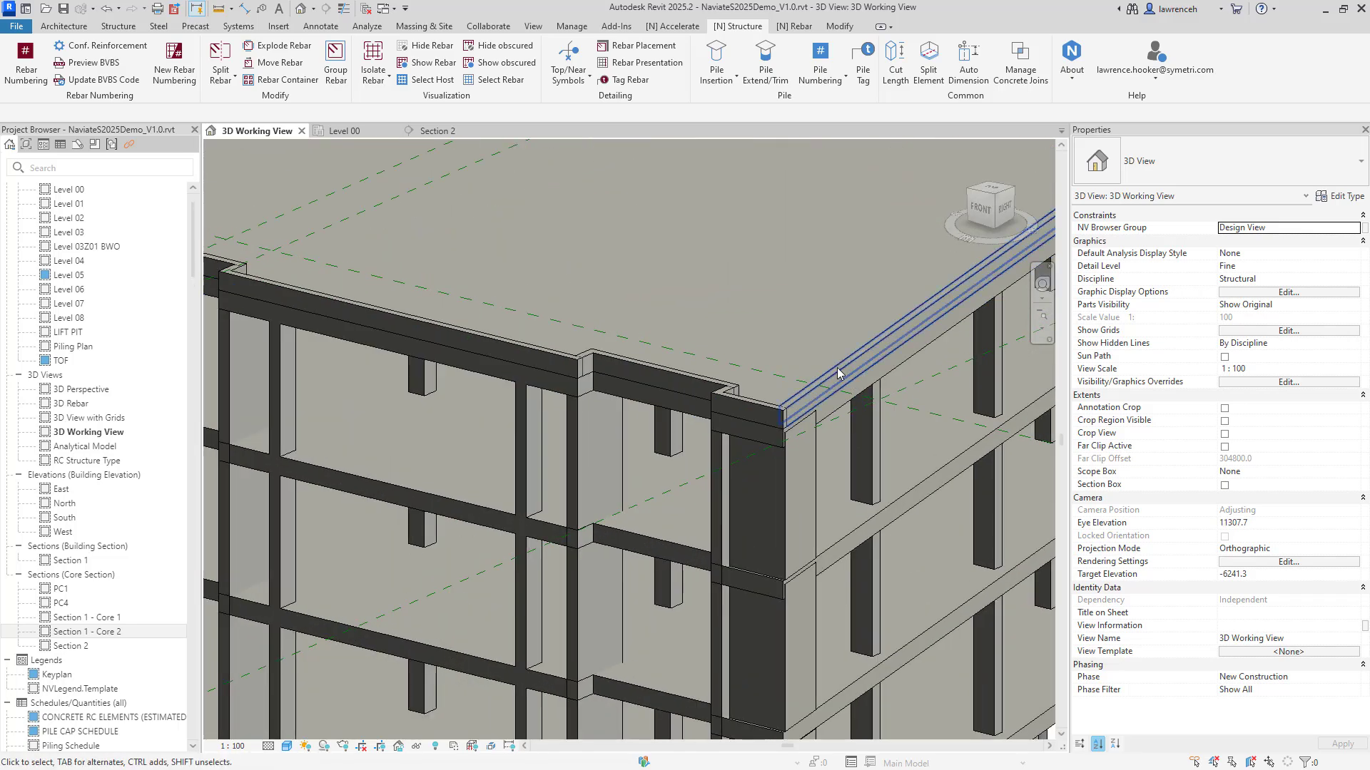
scroll(440, 391, down, 3)
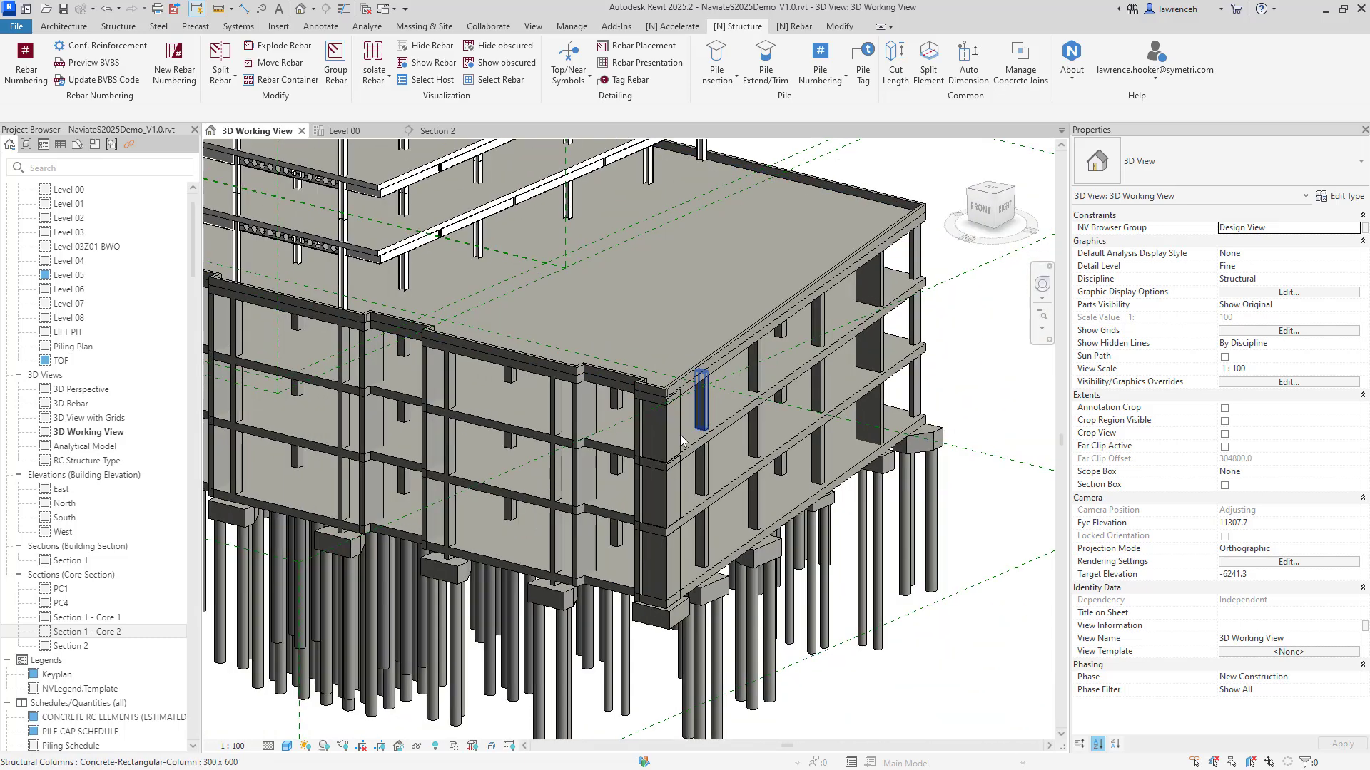
scroll(441, 391, up, 5)
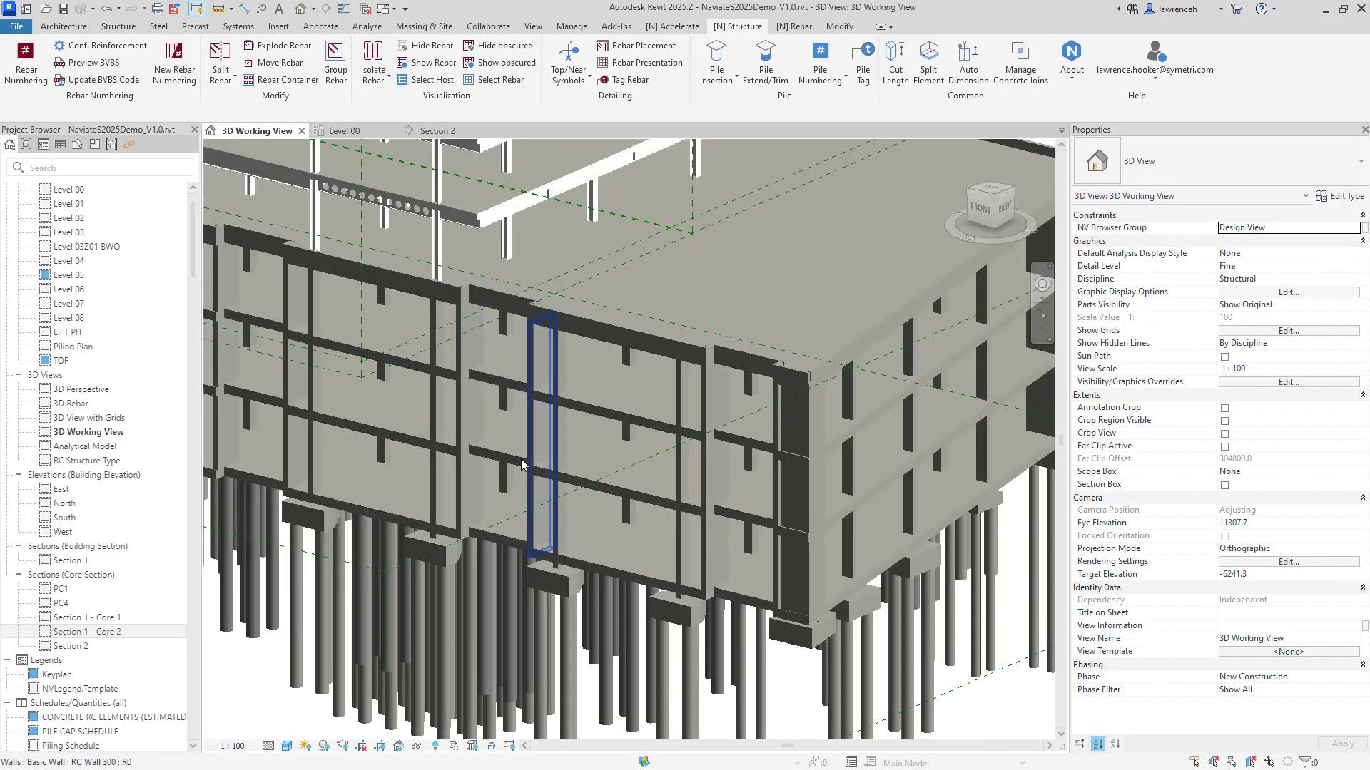
scroll(732, 525, down, 4)
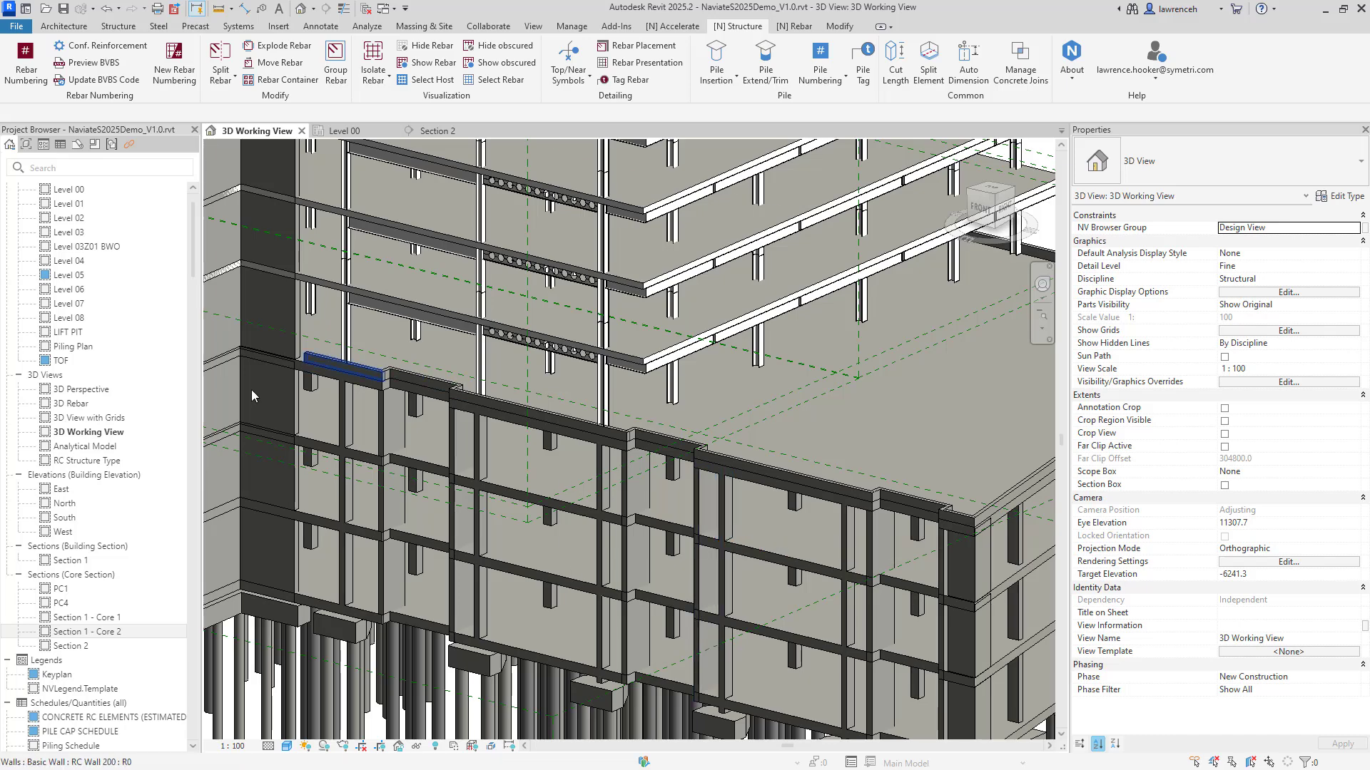
scroll(781, 511, down, 3)
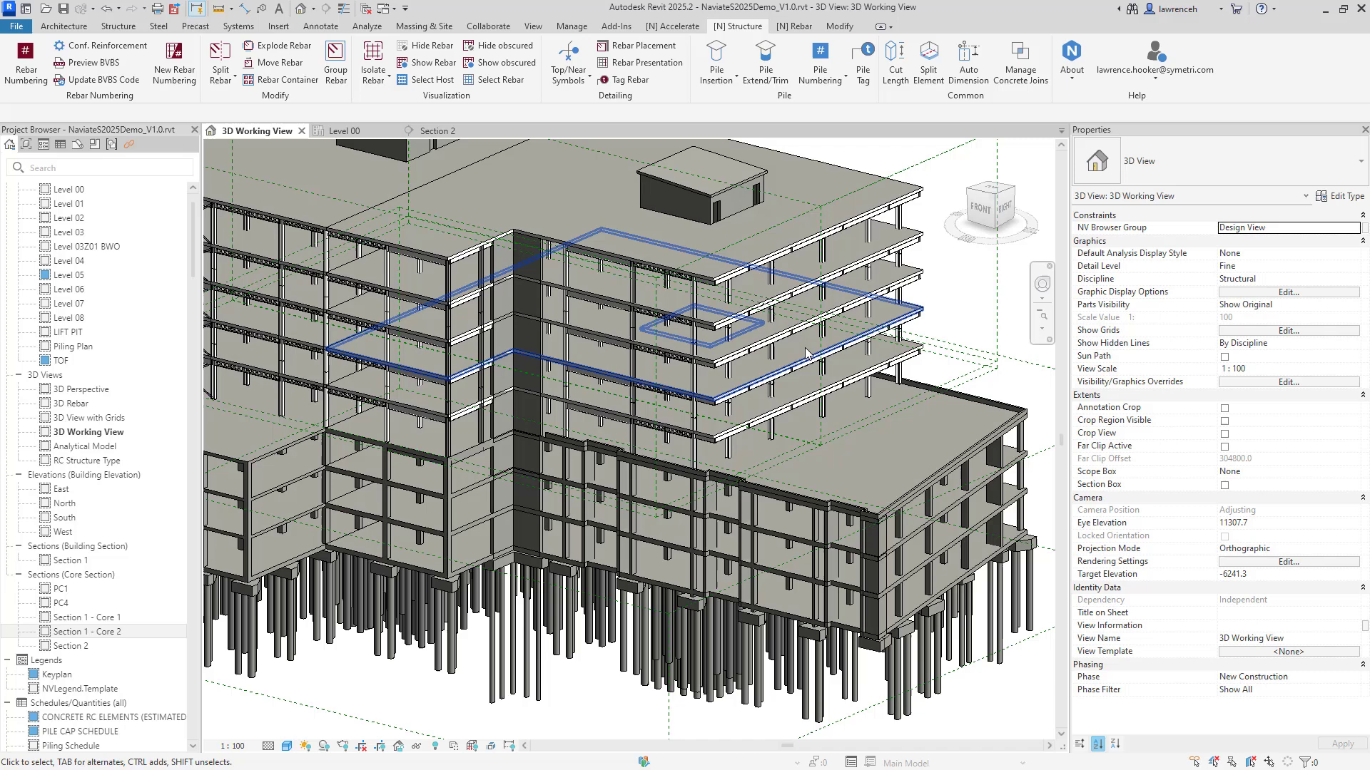
middle_drag(746, 515, 709, 477)
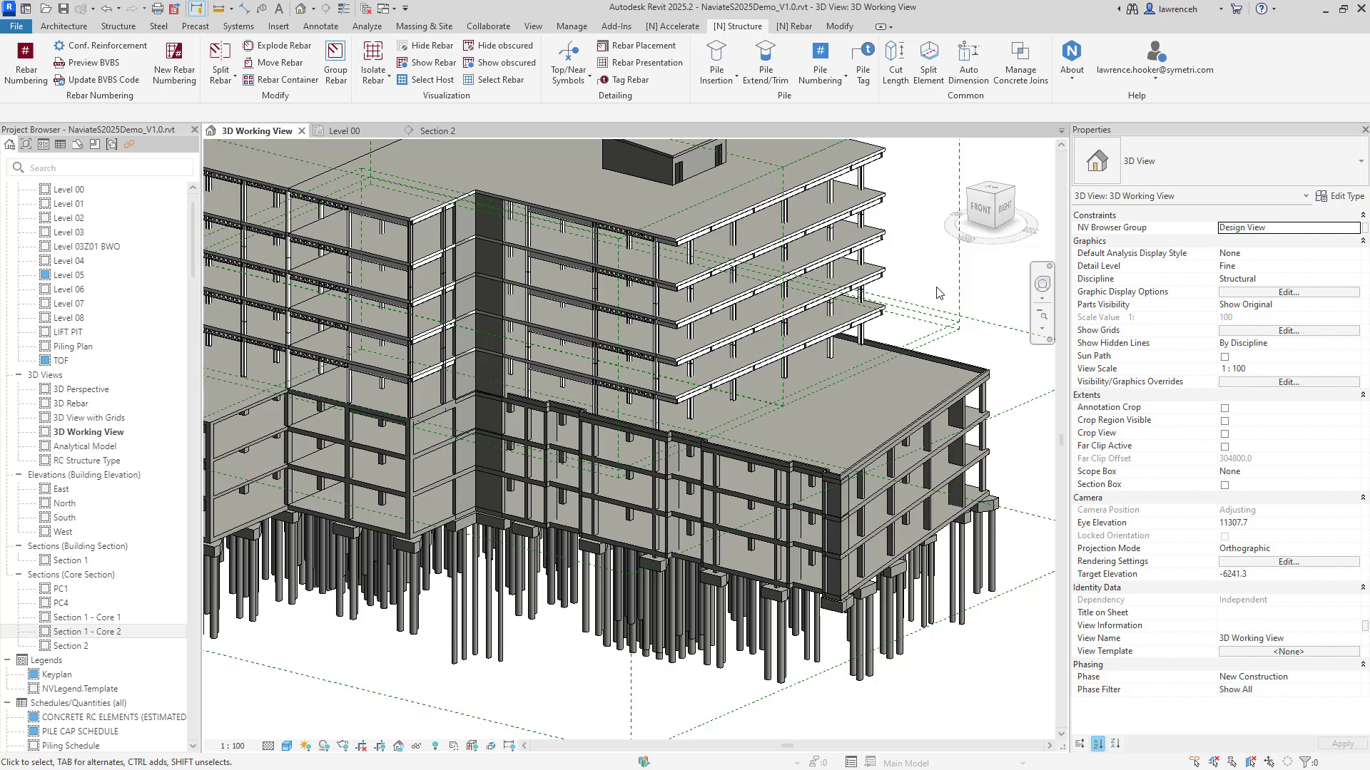
click(681, 27)
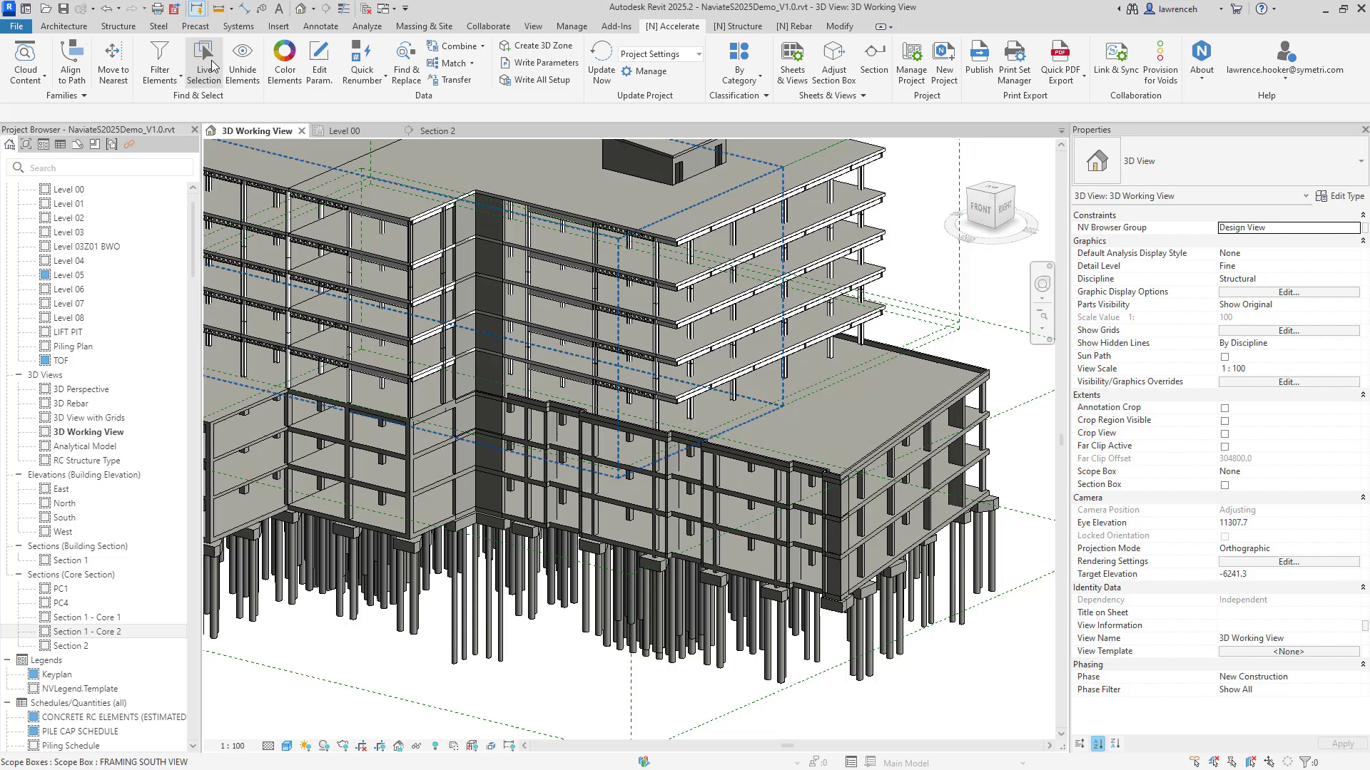
click(212, 65)
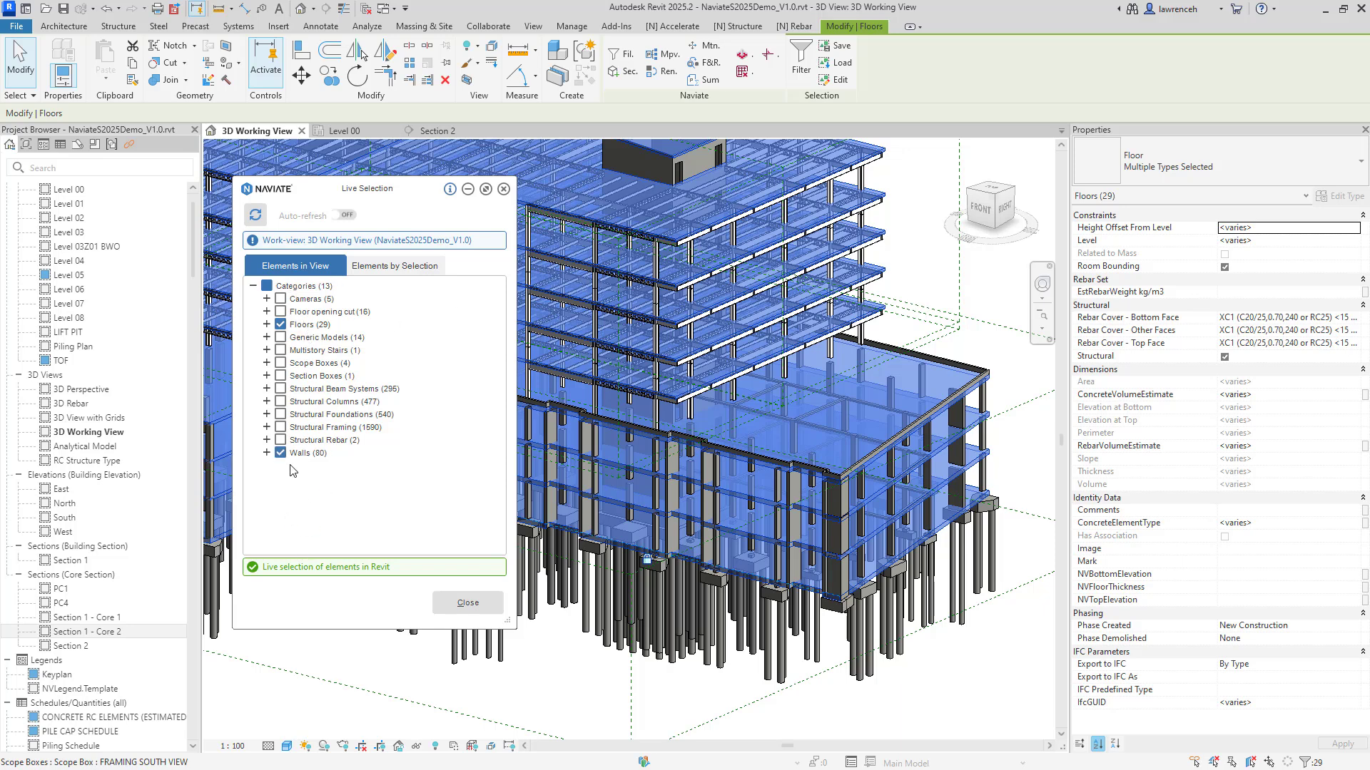
Add a Manage Concrete Joins rule with Floors as primary and Walls as joined element, and join the selected elements.
click(742, 31)
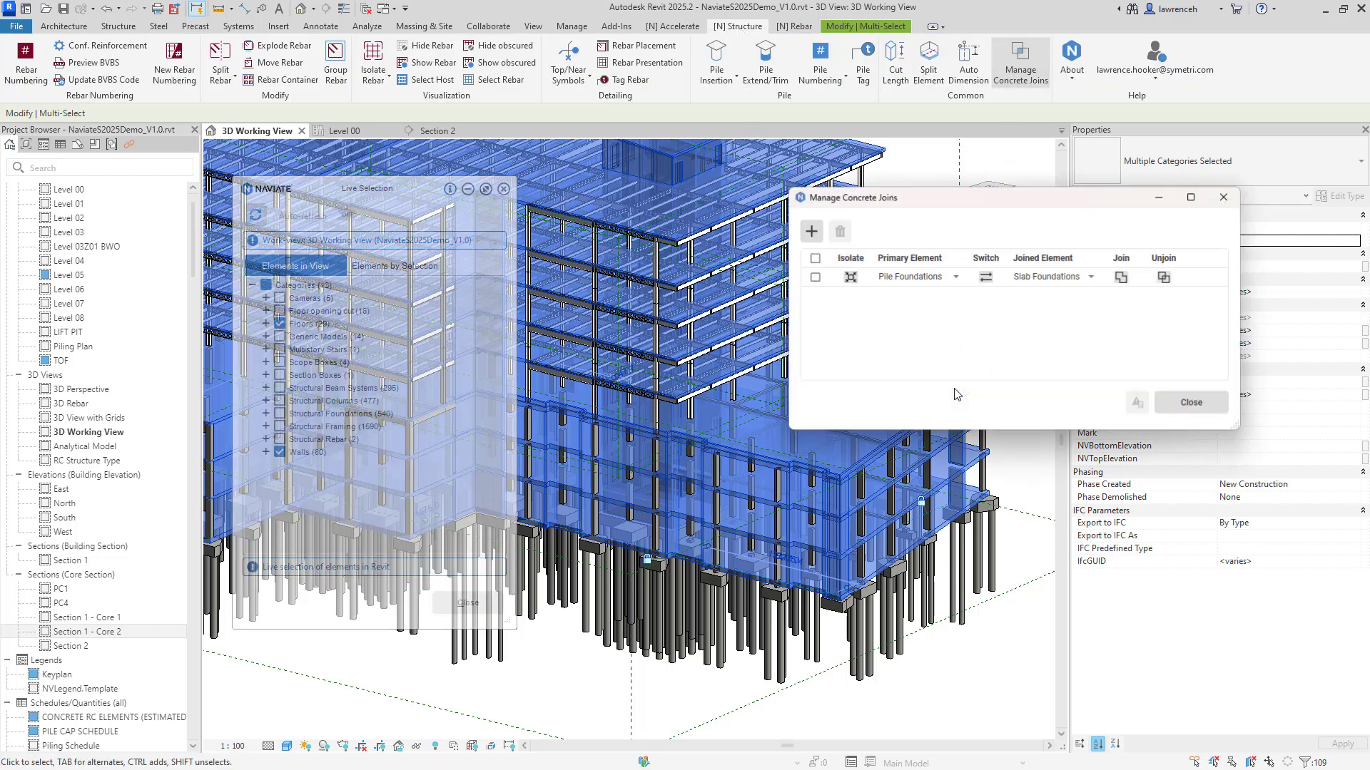
click(811, 233)
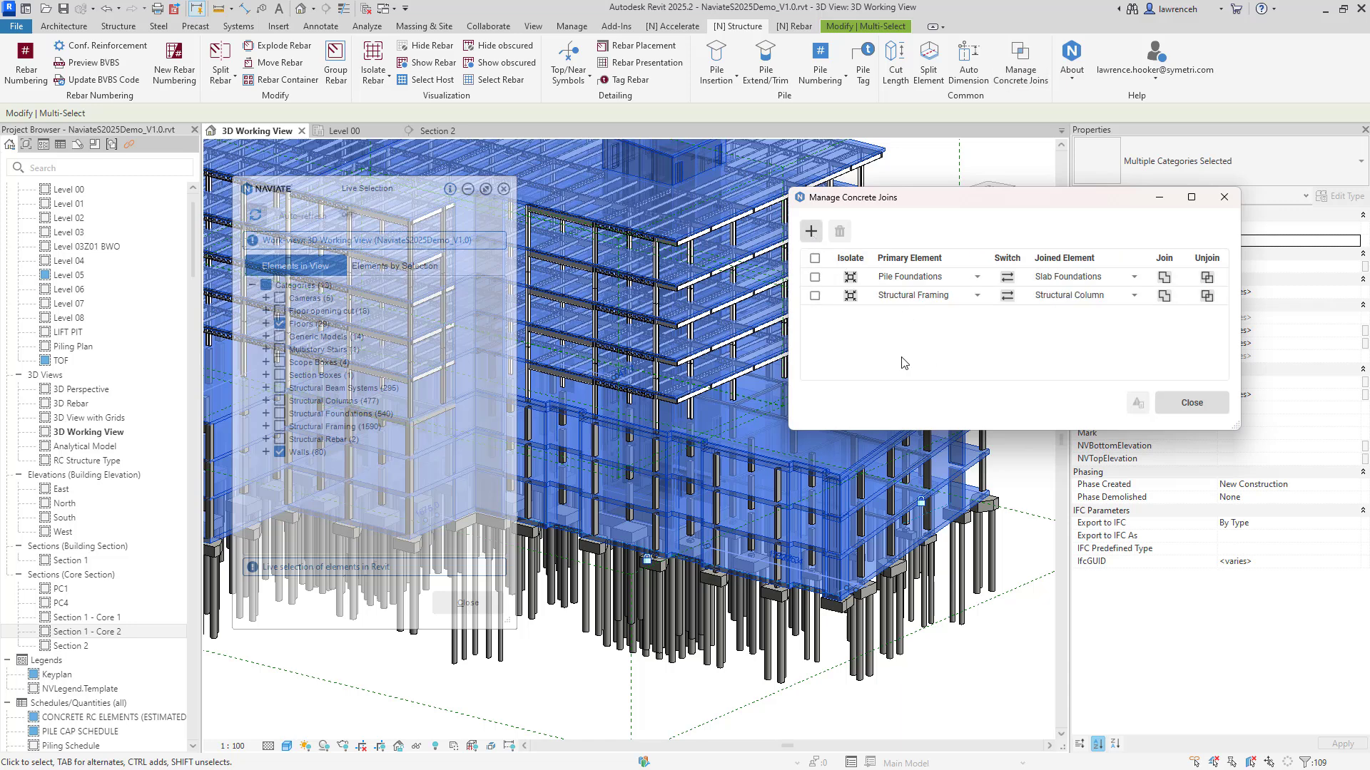
click(947, 299)
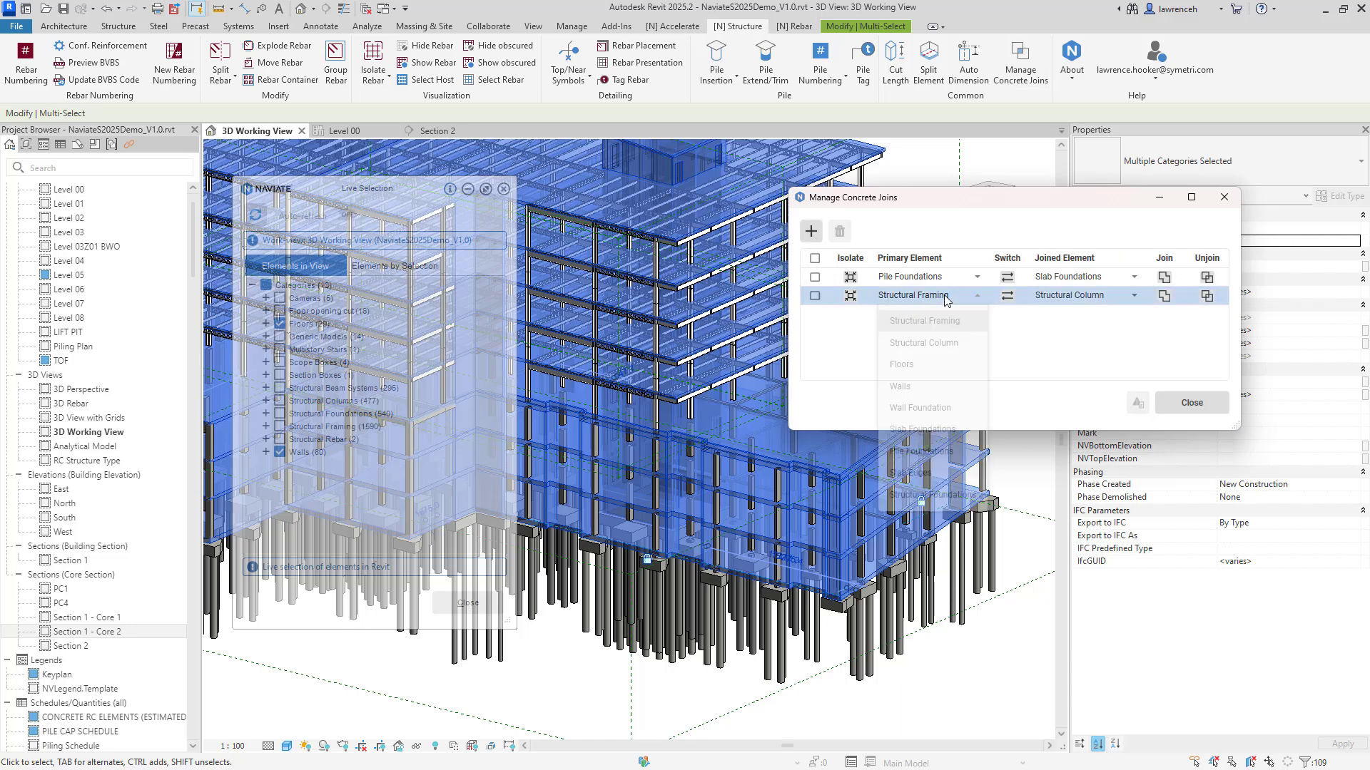
click(917, 365)
click(1093, 297)
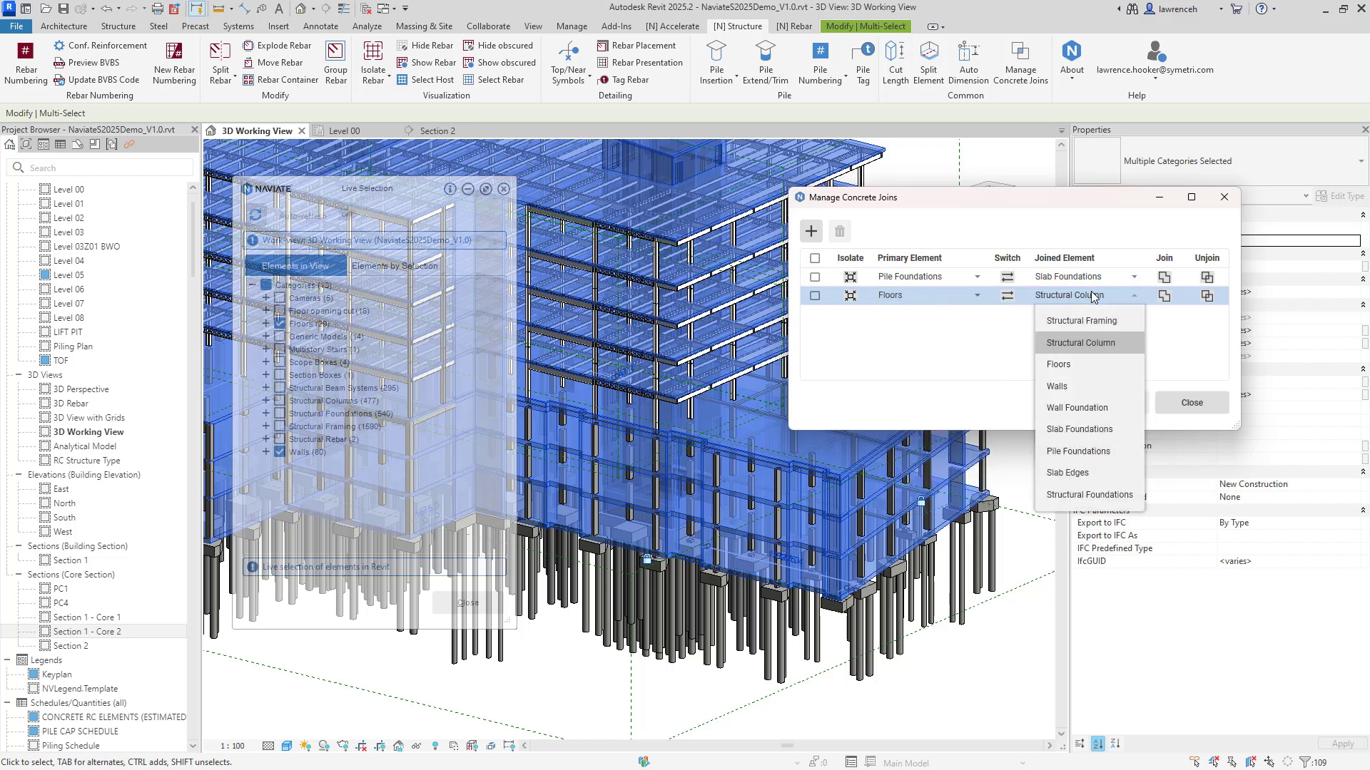
click(1097, 383)
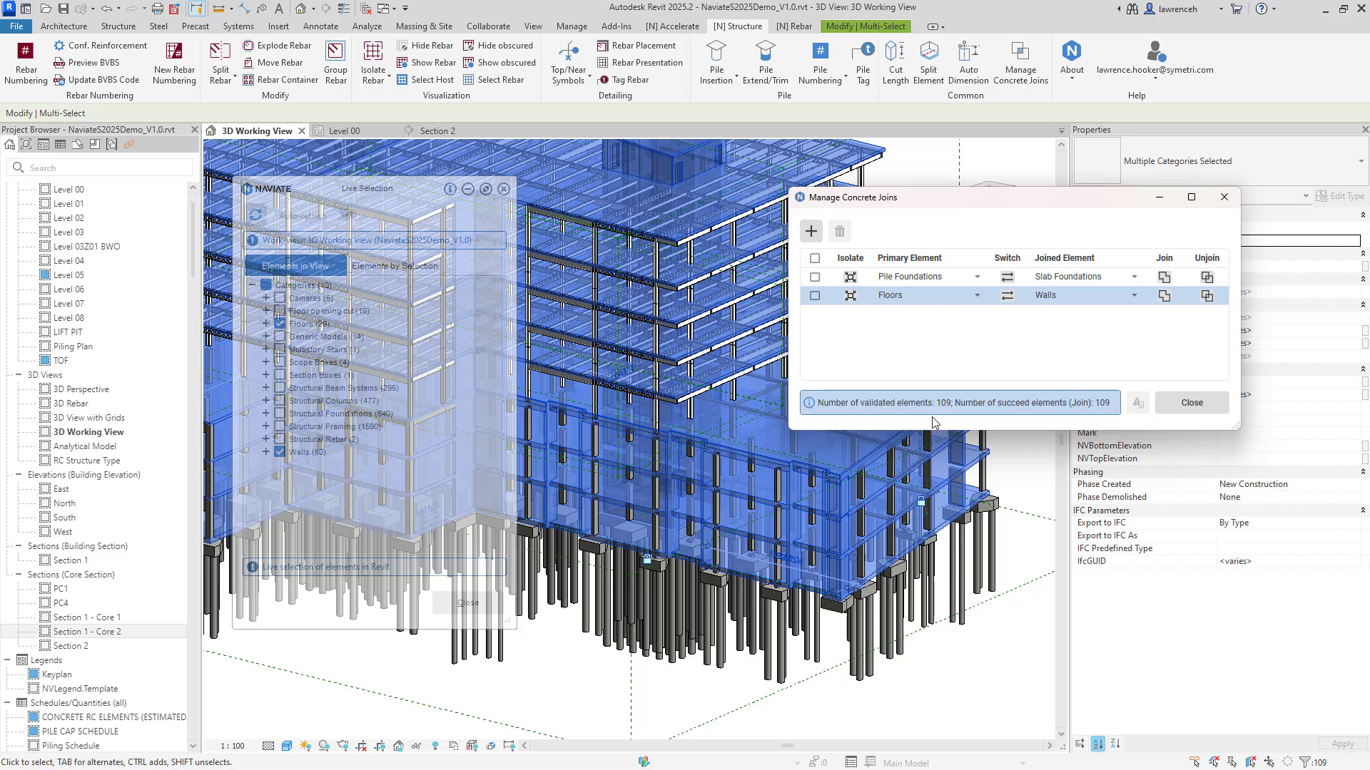
Clear the selection and examine the joined floors and walls around the building's outer corner.
scroll(862, 511, up, 6)
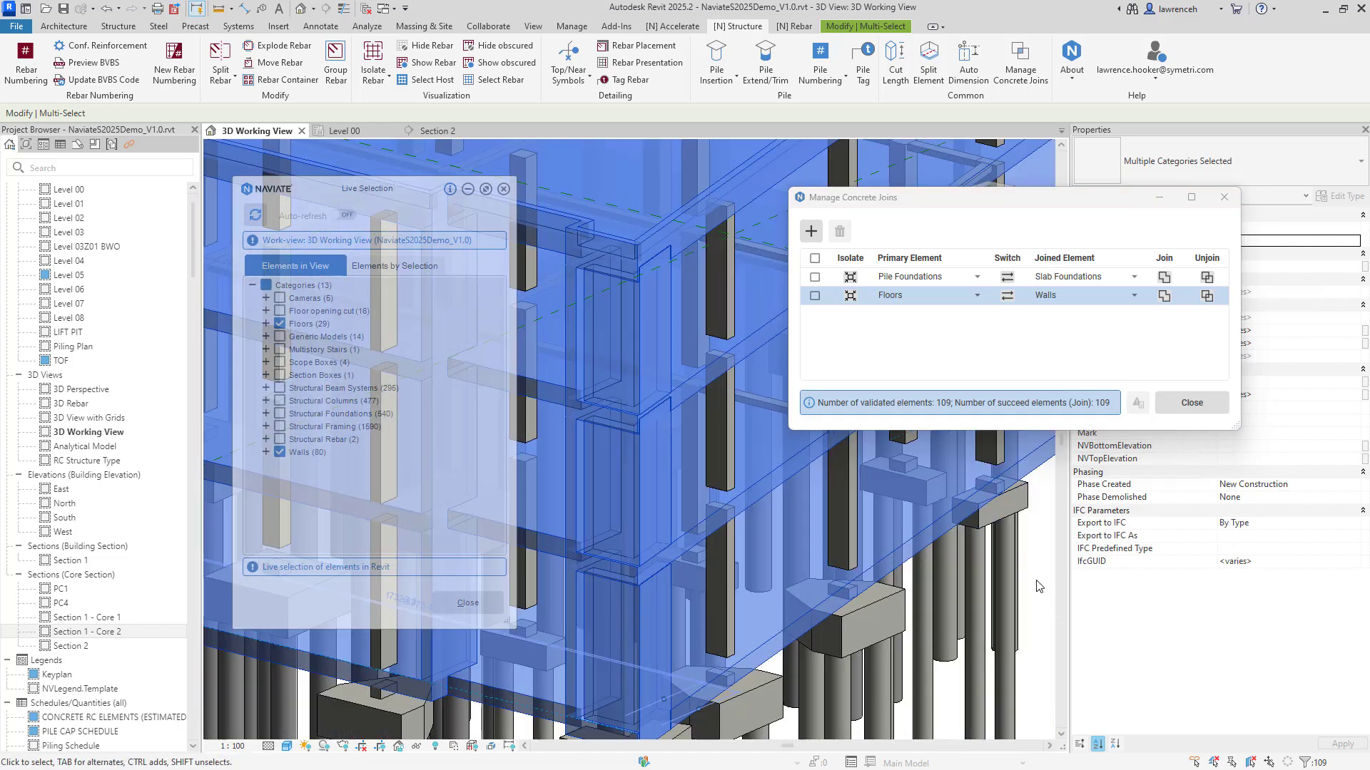
click(1036, 586)
scroll(905, 554, up, 5)
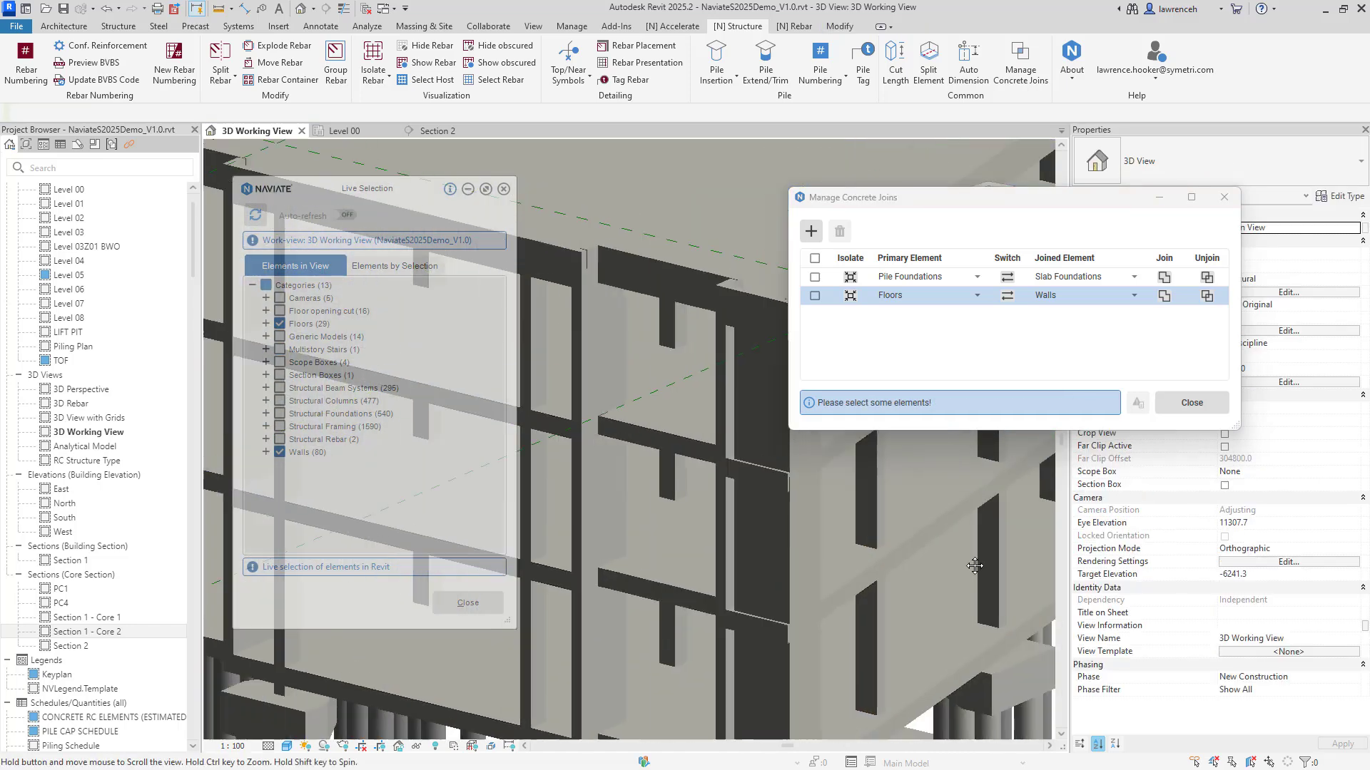
scroll(905, 554, down, 4)
scroll(767, 474, up, 5)
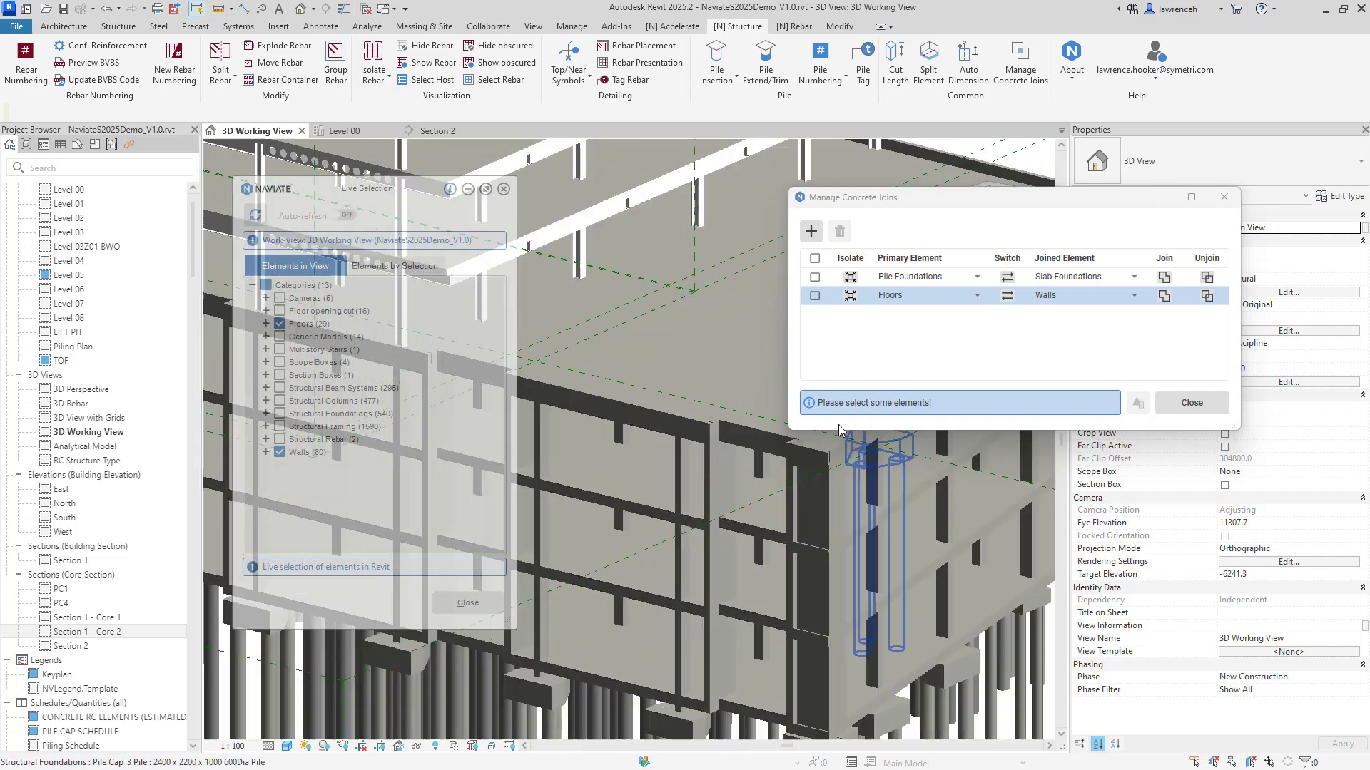
scroll(642, 471, down, 5)
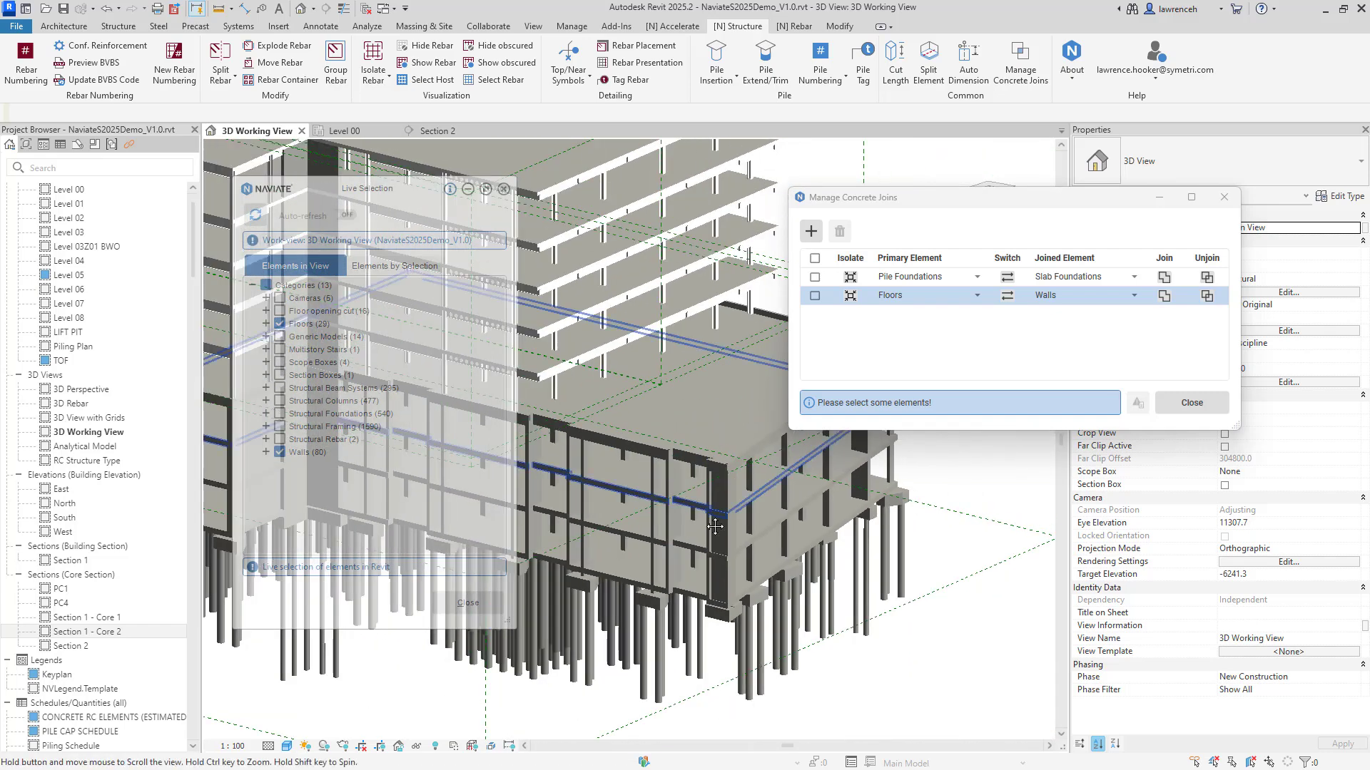
Open Section 1 - Core 2 and inspect the floor-to-wall junctions of the core.
click(86, 631)
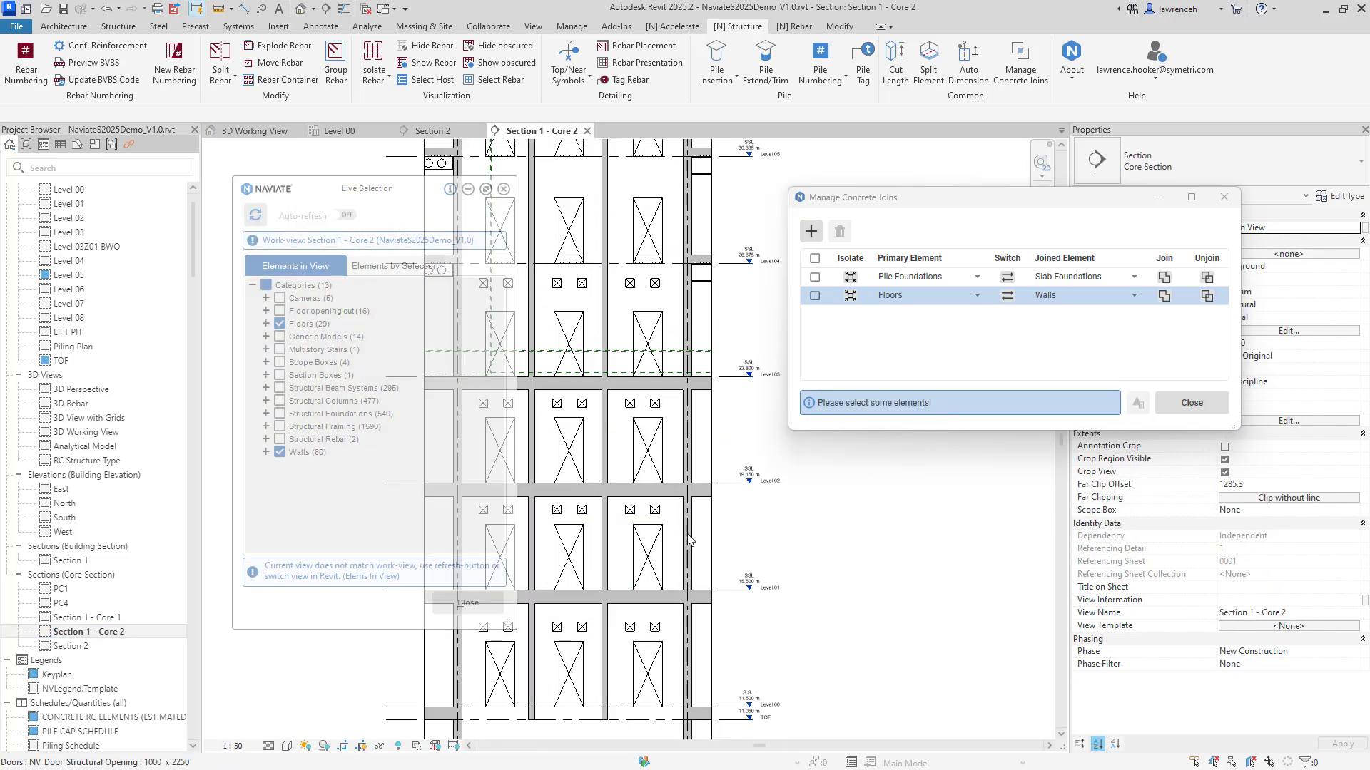
scroll(569, 586, up, 3)
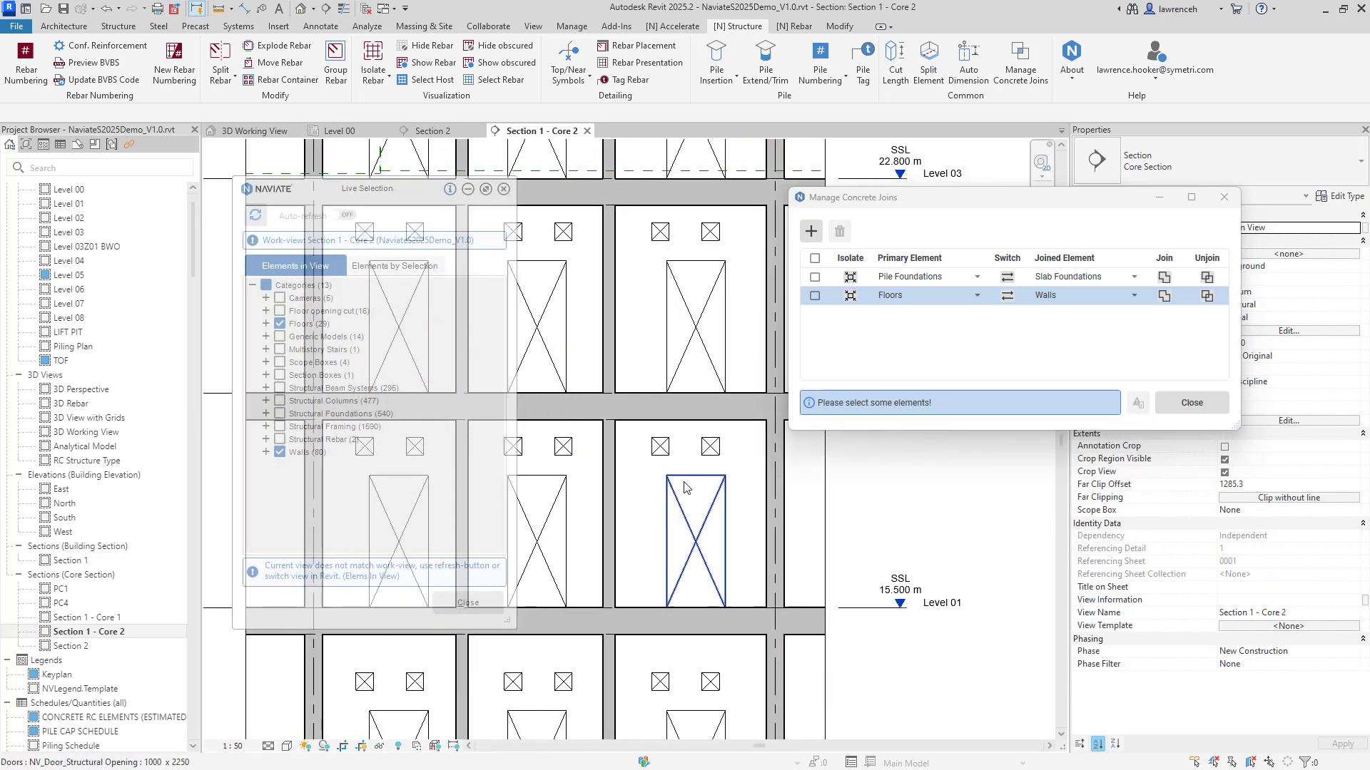
middle_drag(726, 491, 767, 506)
scroll(767, 506, down, 1)
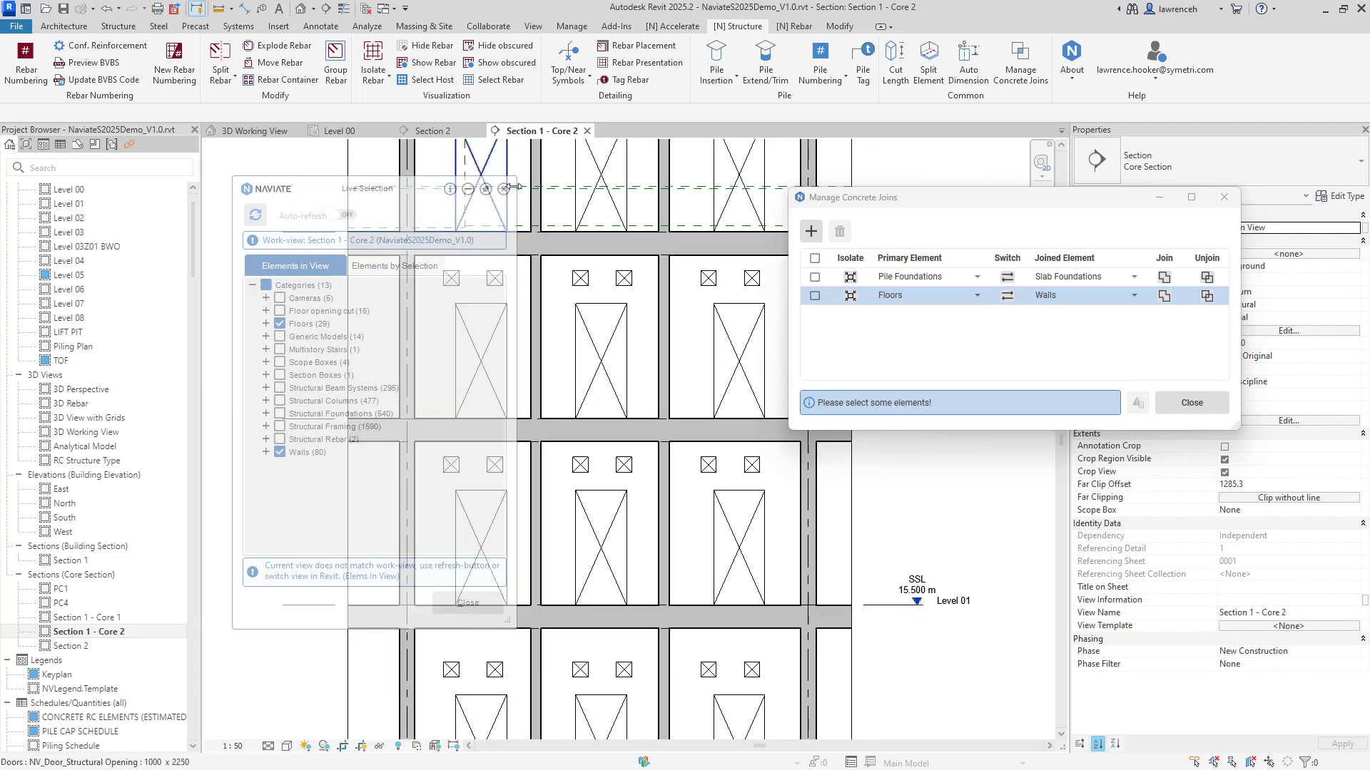
Undo the floor and wall join and examine the unjoined floor-to-wall intersections in the core section.
click(120, 9)
click(129, 28)
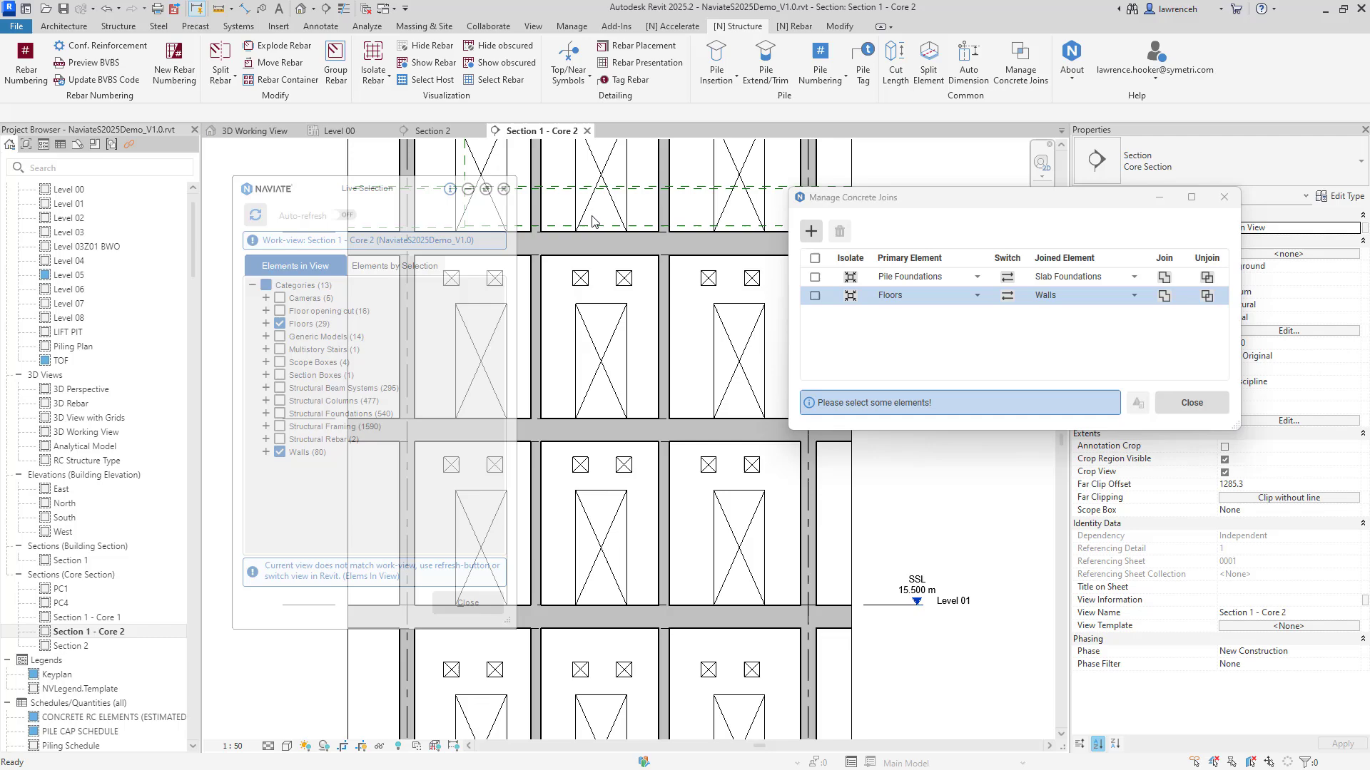
middle_drag(690, 400, 646, 655)
middle_drag(681, 276, 665, 641)
middle_drag(707, 461, 697, 273)
middle_drag(741, 655, 713, 385)
scroll(718, 396, up, 2)
scroll(722, 421, up, 1)
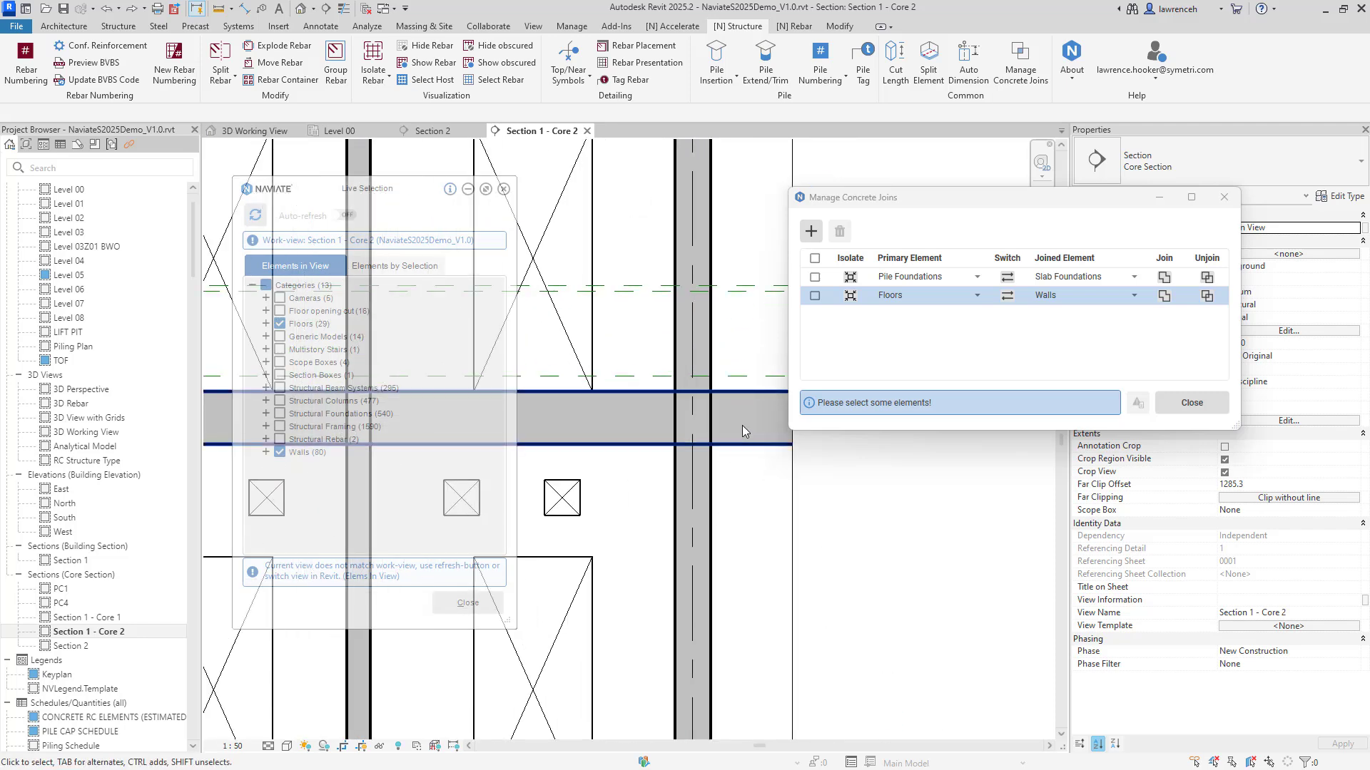
scroll(742, 425, down, 1)
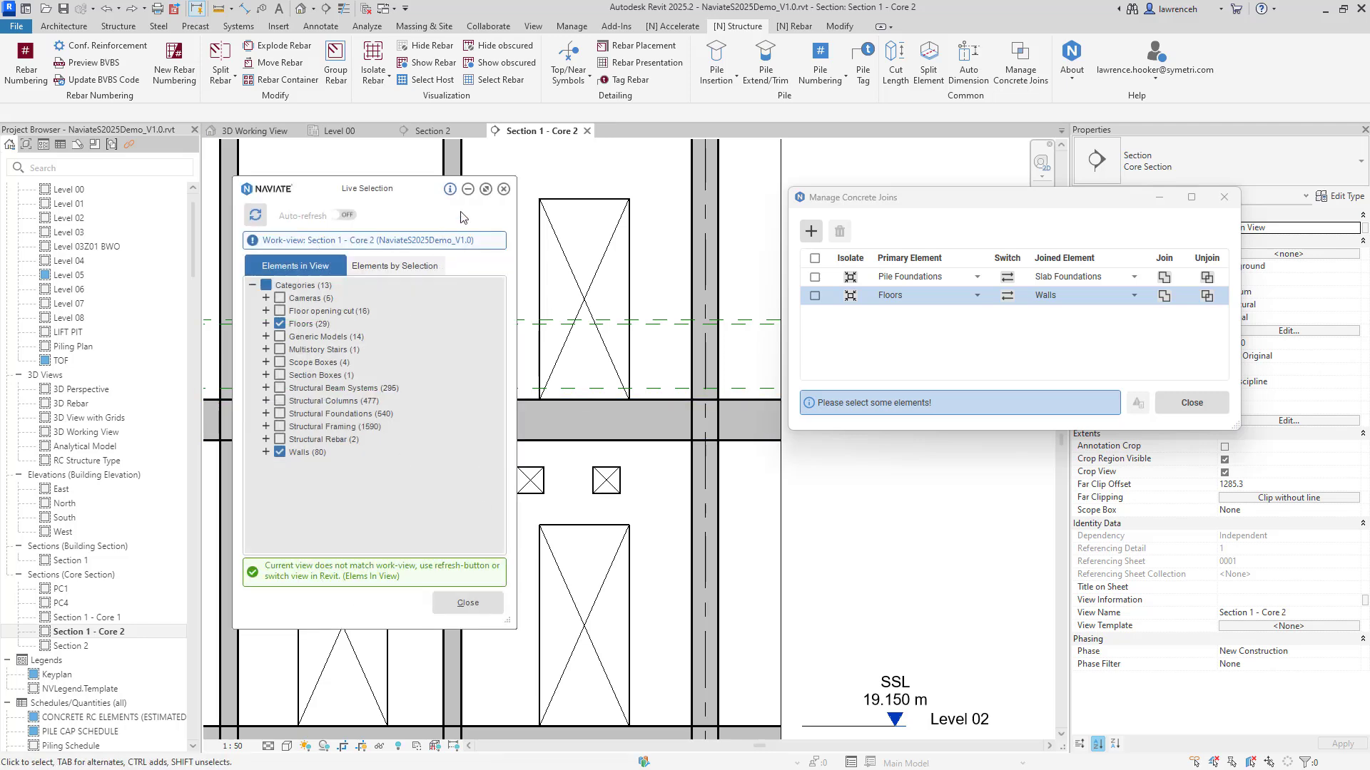
Refresh Live Selection for Section 1 - Core 2, select its floors and walls, rejoin them with the Floors–Walls rule and check the junctions.
click(256, 215)
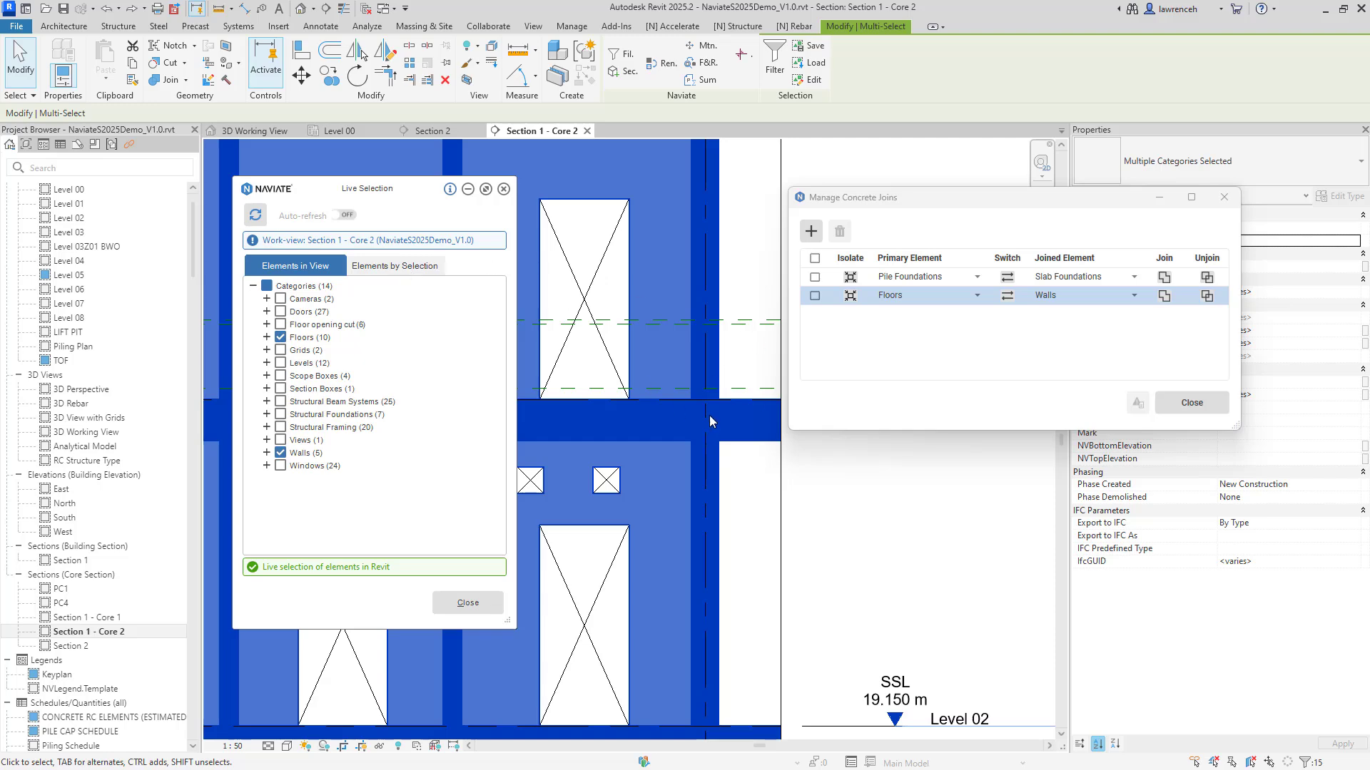
scroll(707, 473, down, 2)
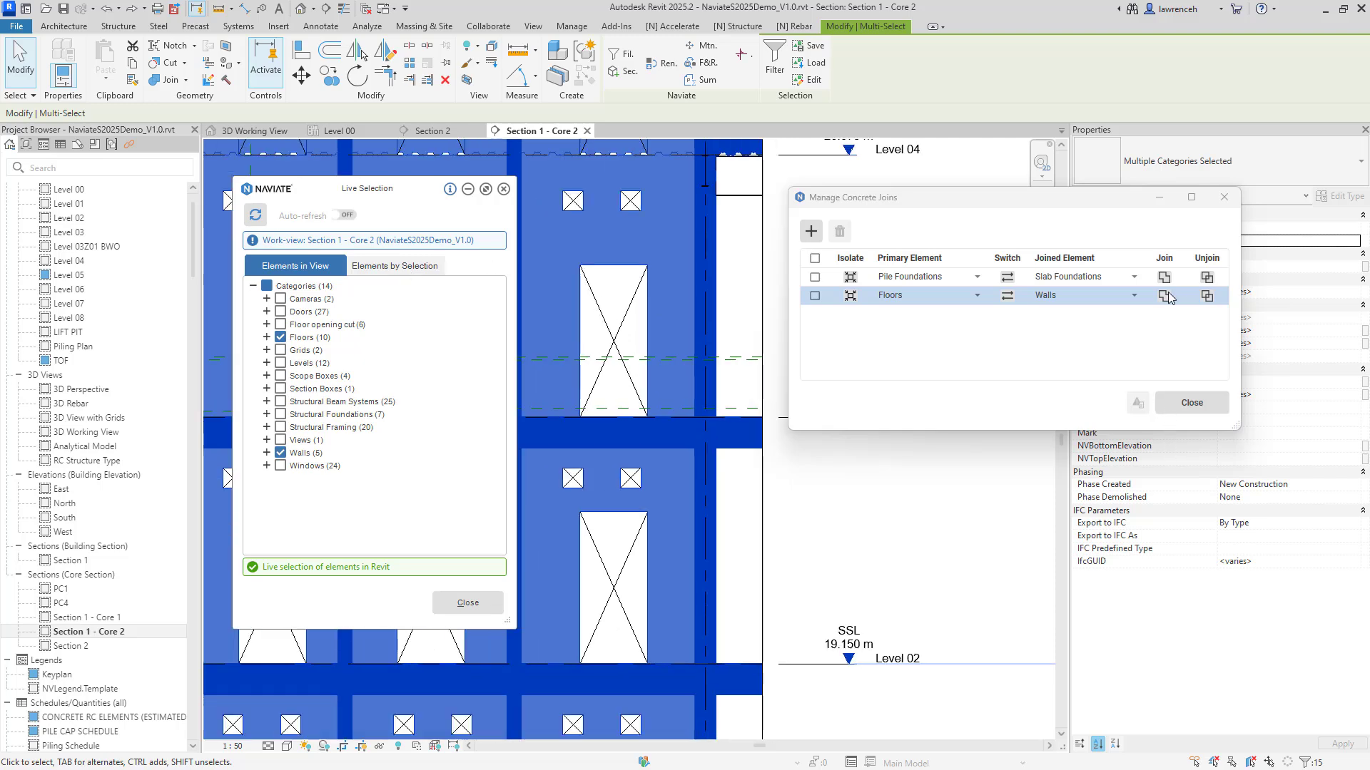
click(1164, 295)
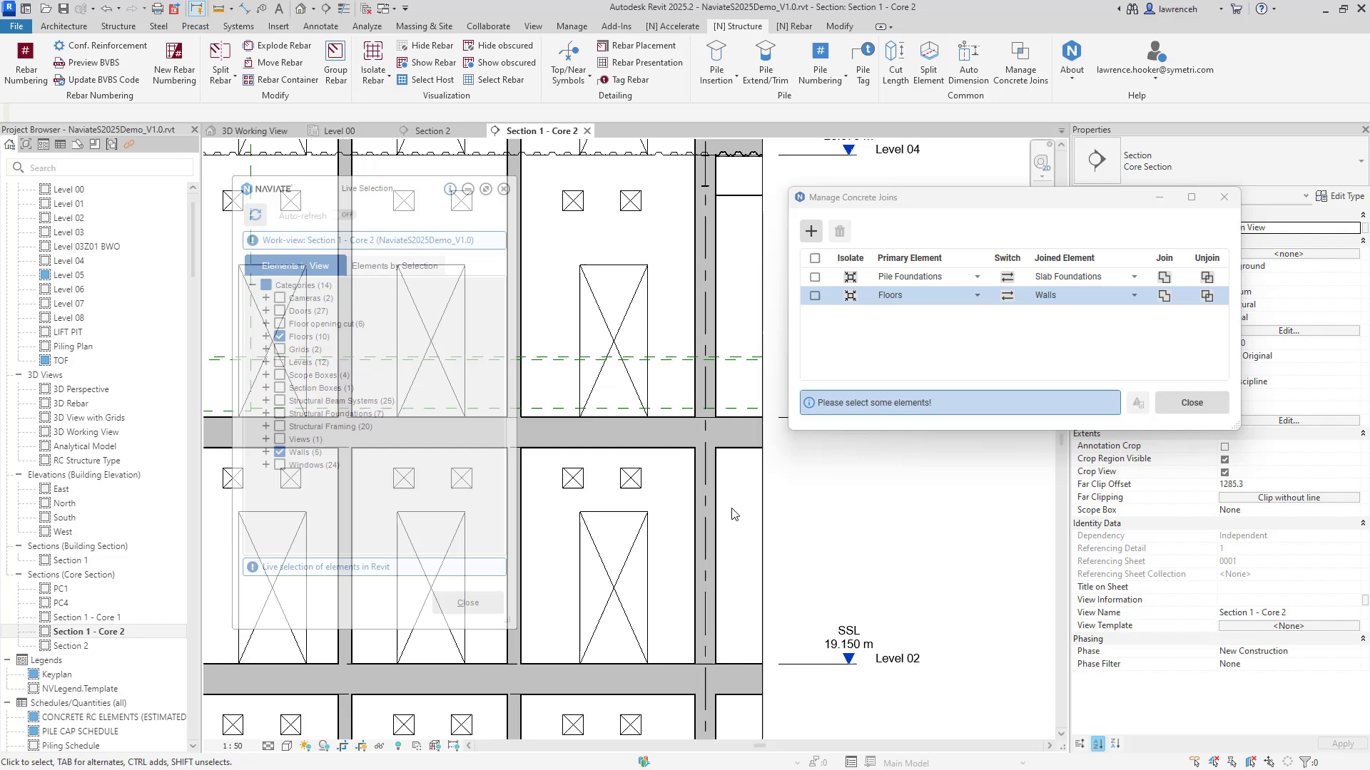
scroll(733, 512, down, 2)
middle_drag(738, 399, 737, 475)
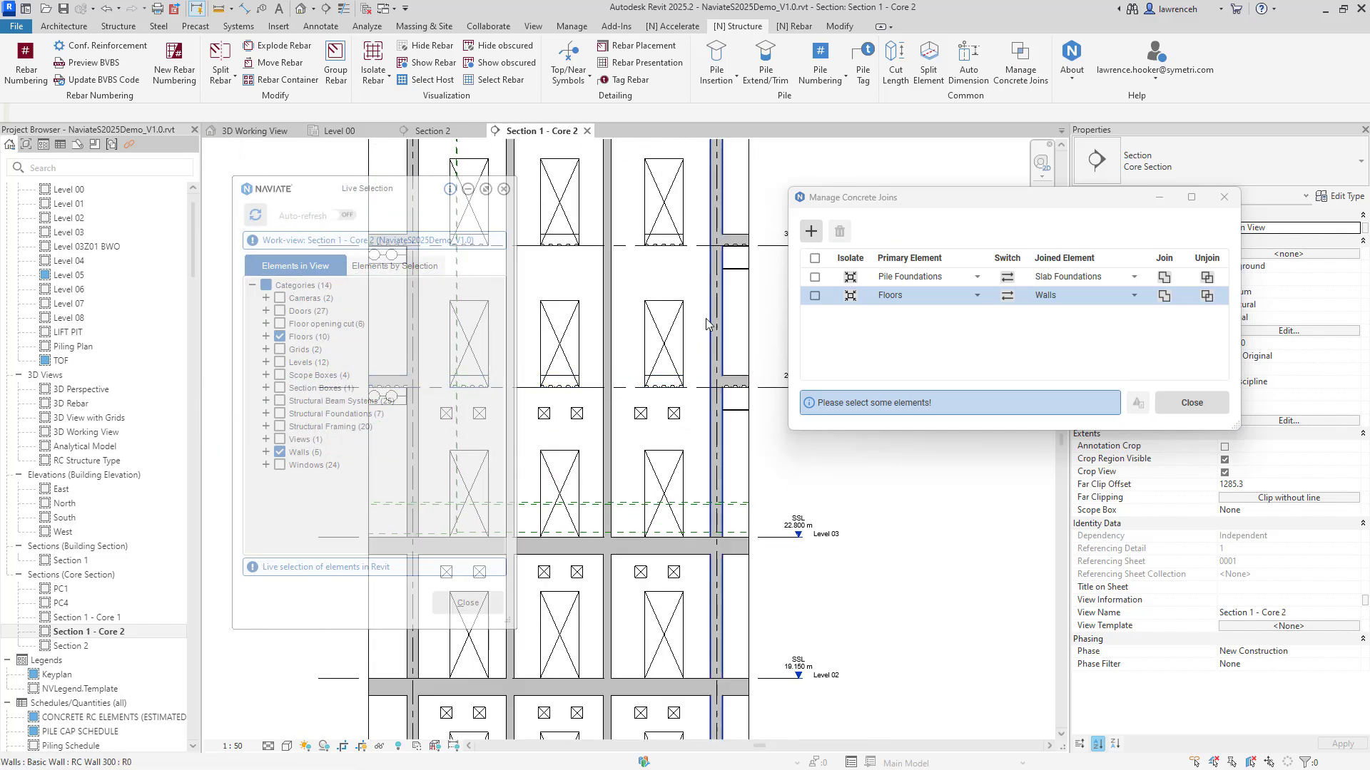
Return to the 3D Working View, refresh Live Selection for it and inspect a three-pile cap from below.
click(256, 130)
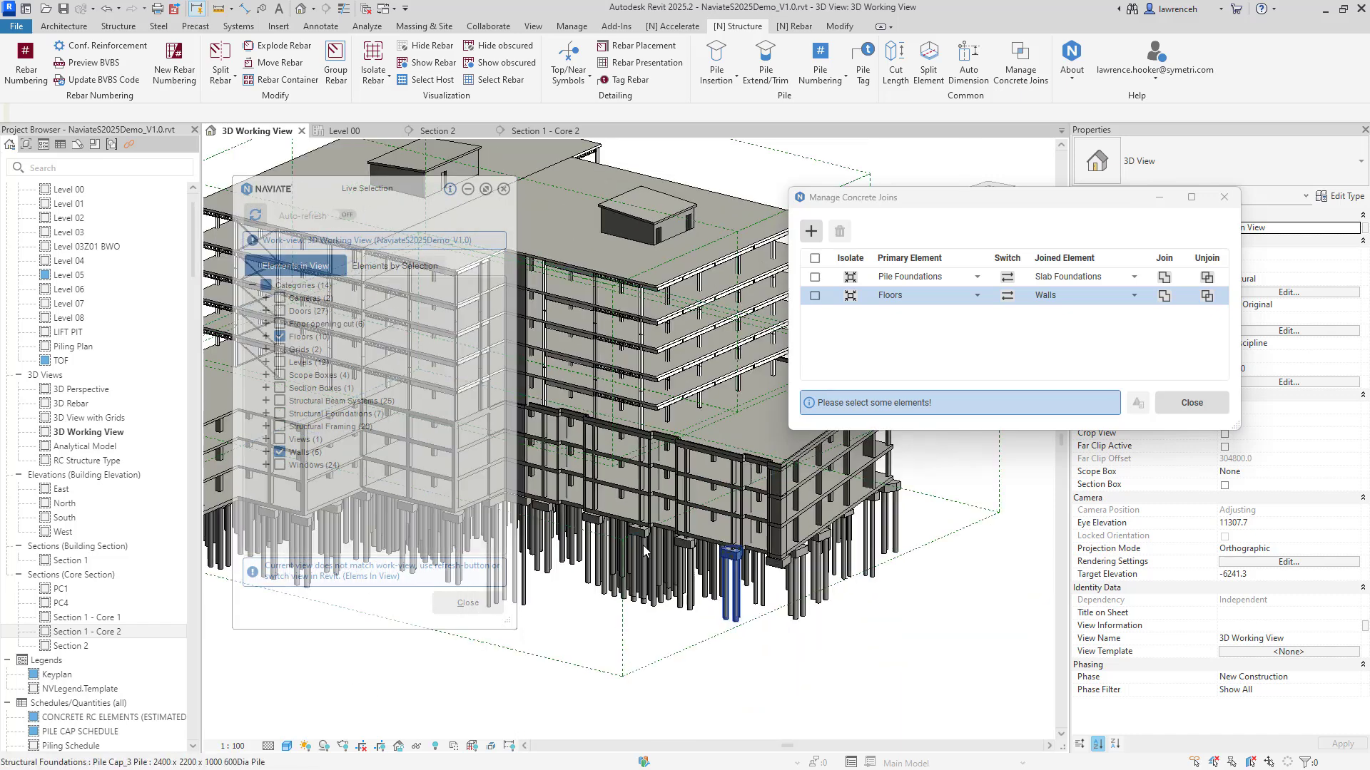
click(257, 215)
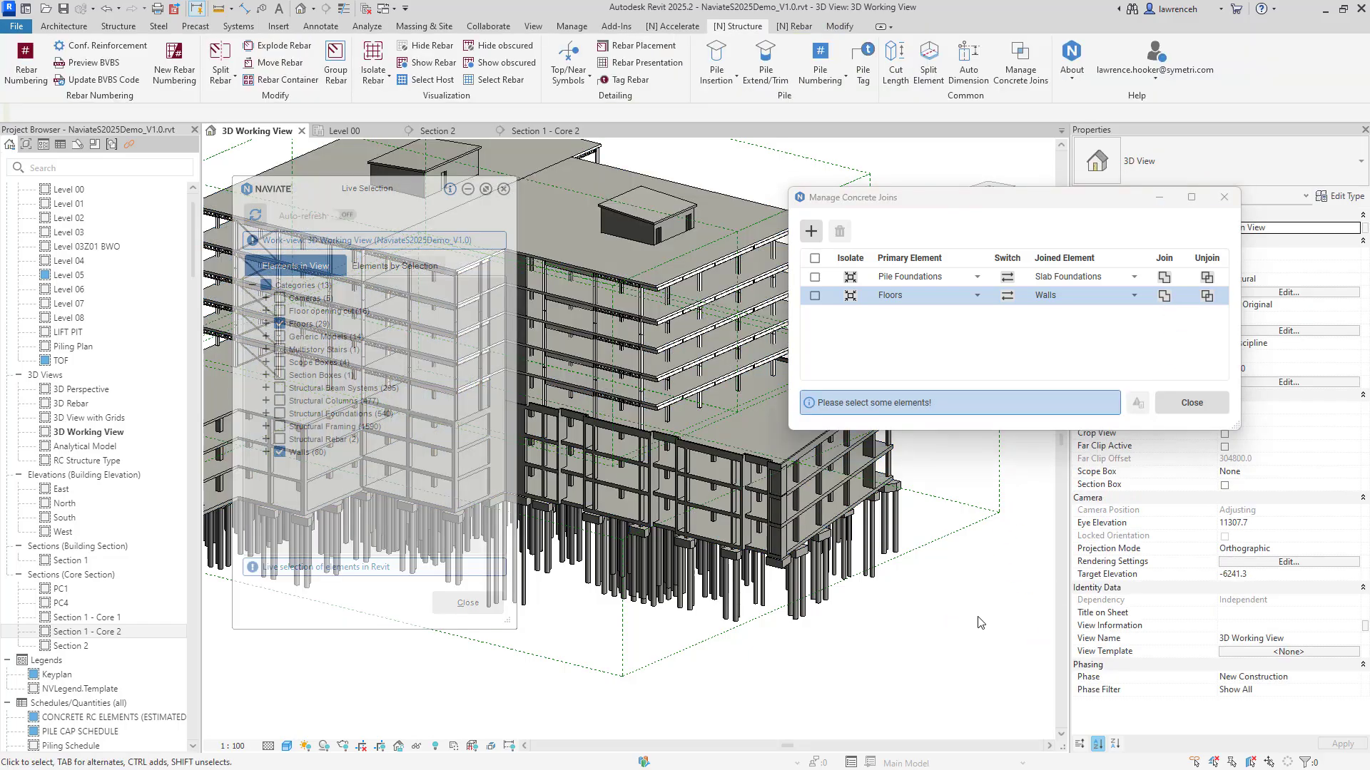
shift+middle_drag(908, 660, 908, 483)
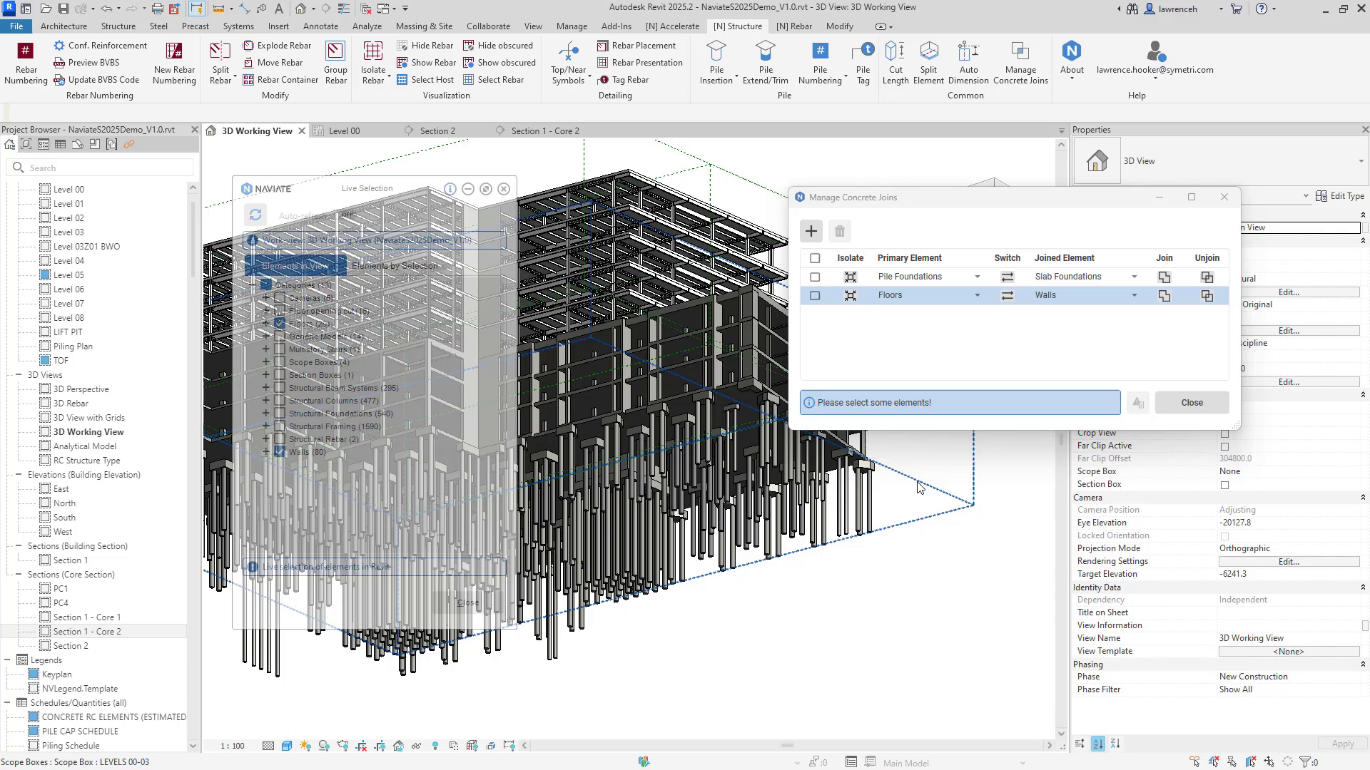
scroll(896, 476, up, 2)
scroll(894, 478, up, 5)
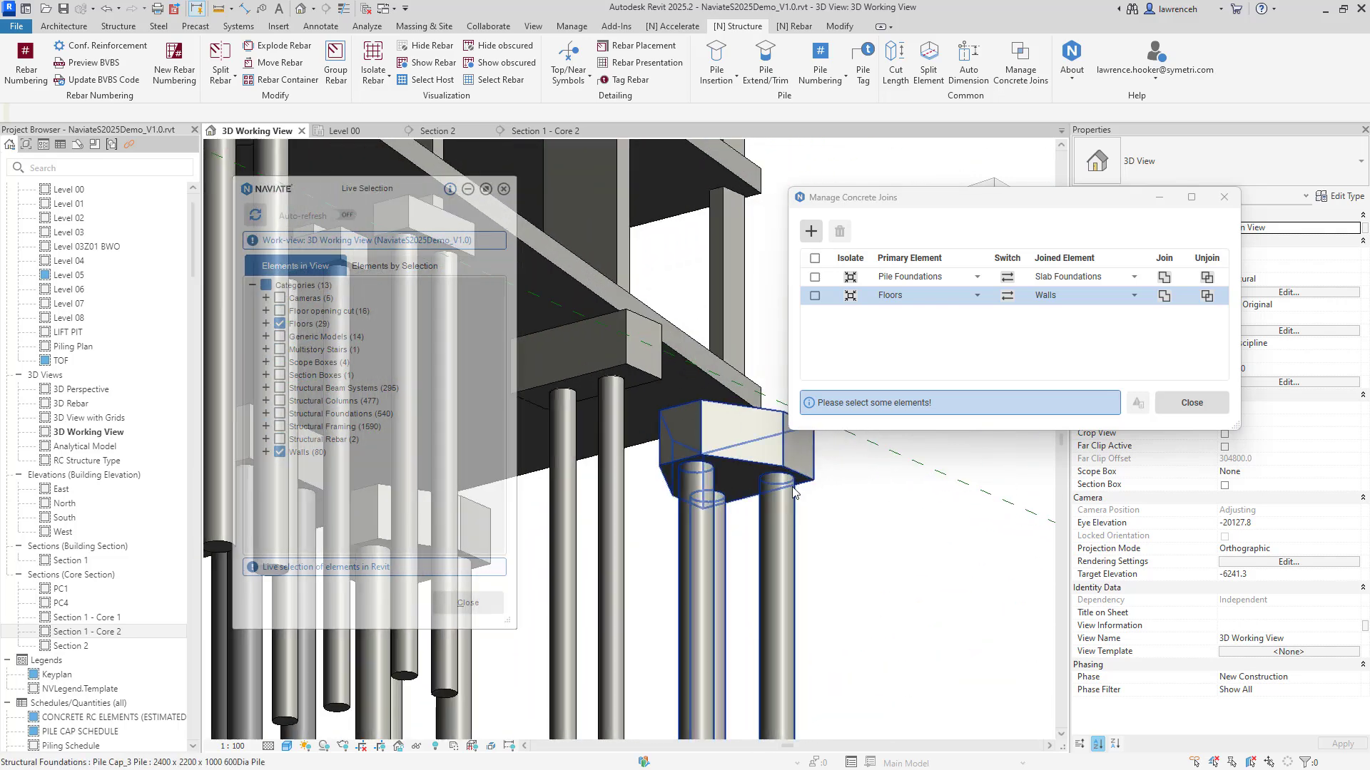
Select the three-pile cap and one of its piles in turn, examine where they intersect, and clear the selection.
click(792, 488)
scroll(874, 546, down, 2)
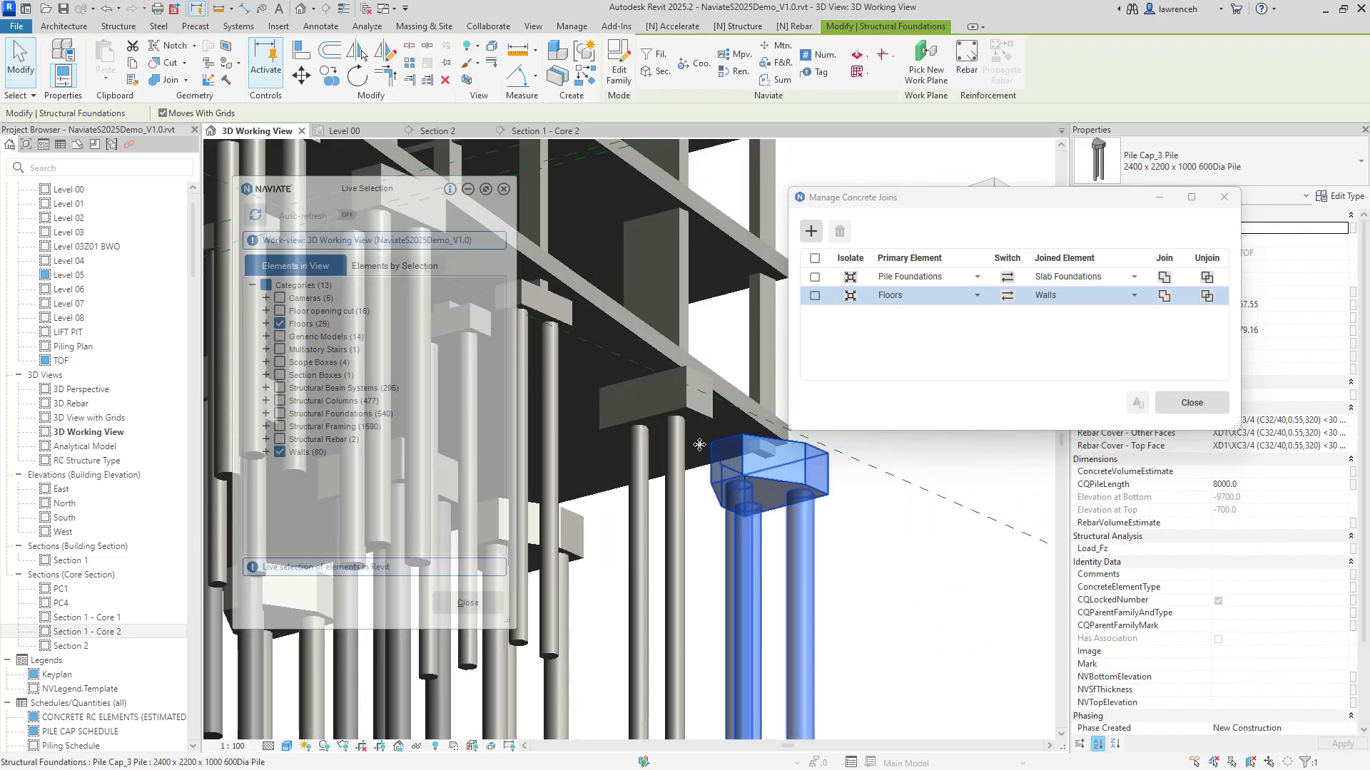
click(703, 418)
click(881, 571)
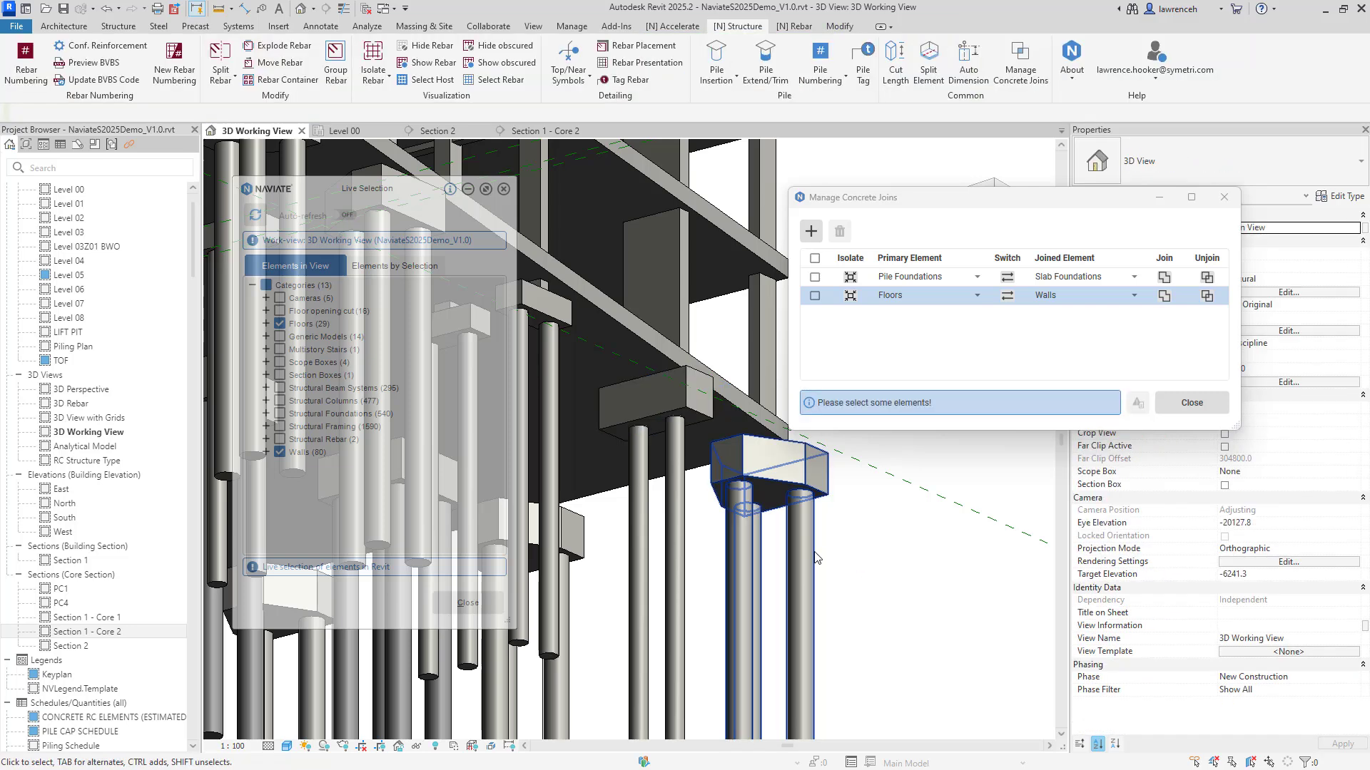
click(815, 558)
scroll(799, 499, up, 5)
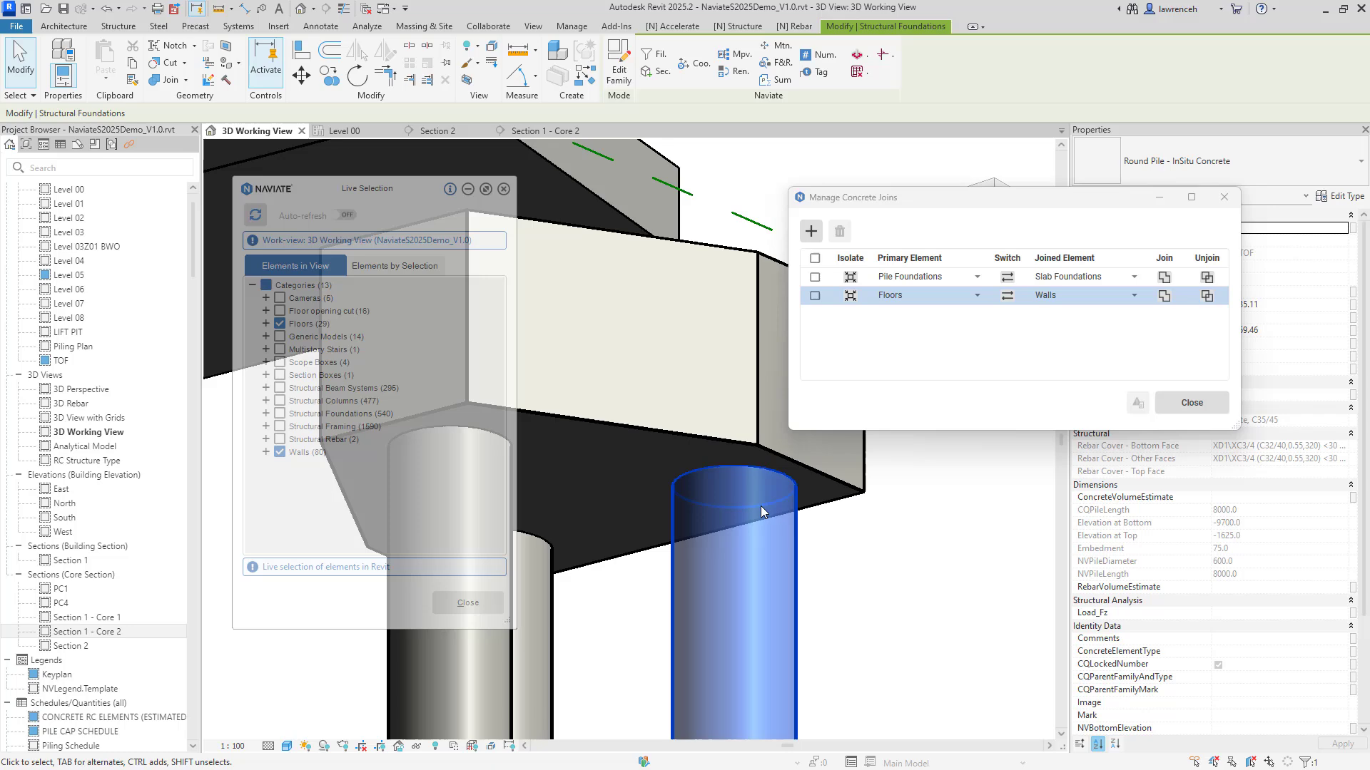
shift+middle_drag(789, 476, 840, 487)
scroll(840, 487, down, 6)
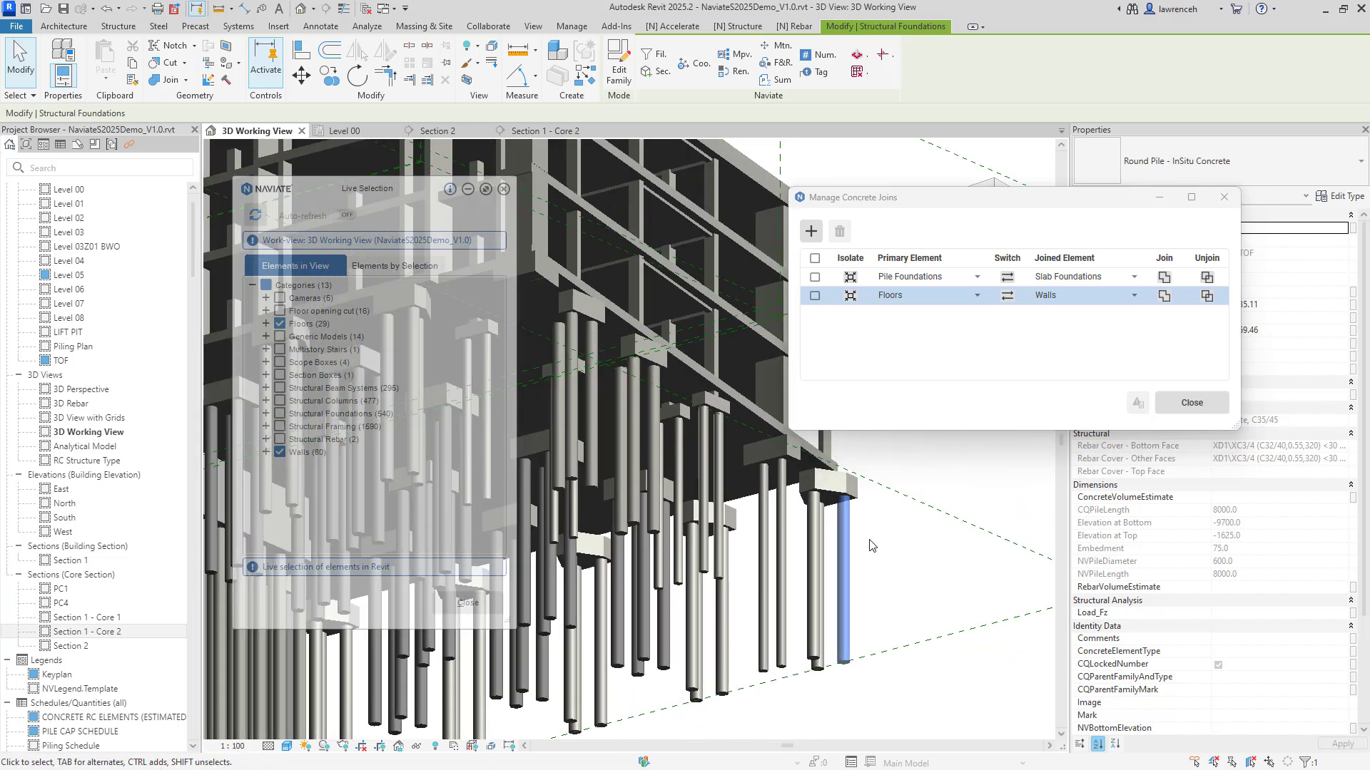
key(Escape)
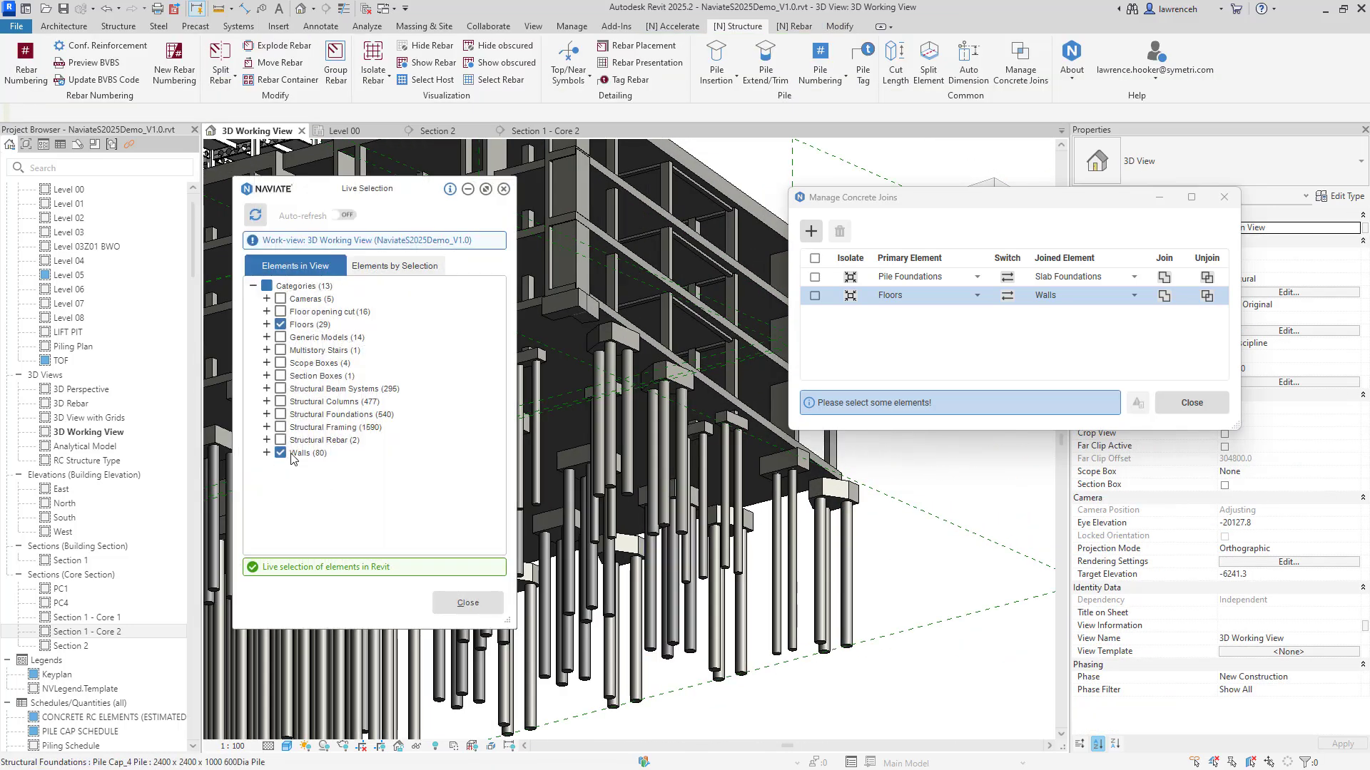
Deselect Walls and Floors in Live Selection and select all the Pile Cap types under Structural Foundations instead.
click(282, 453)
click(280, 324)
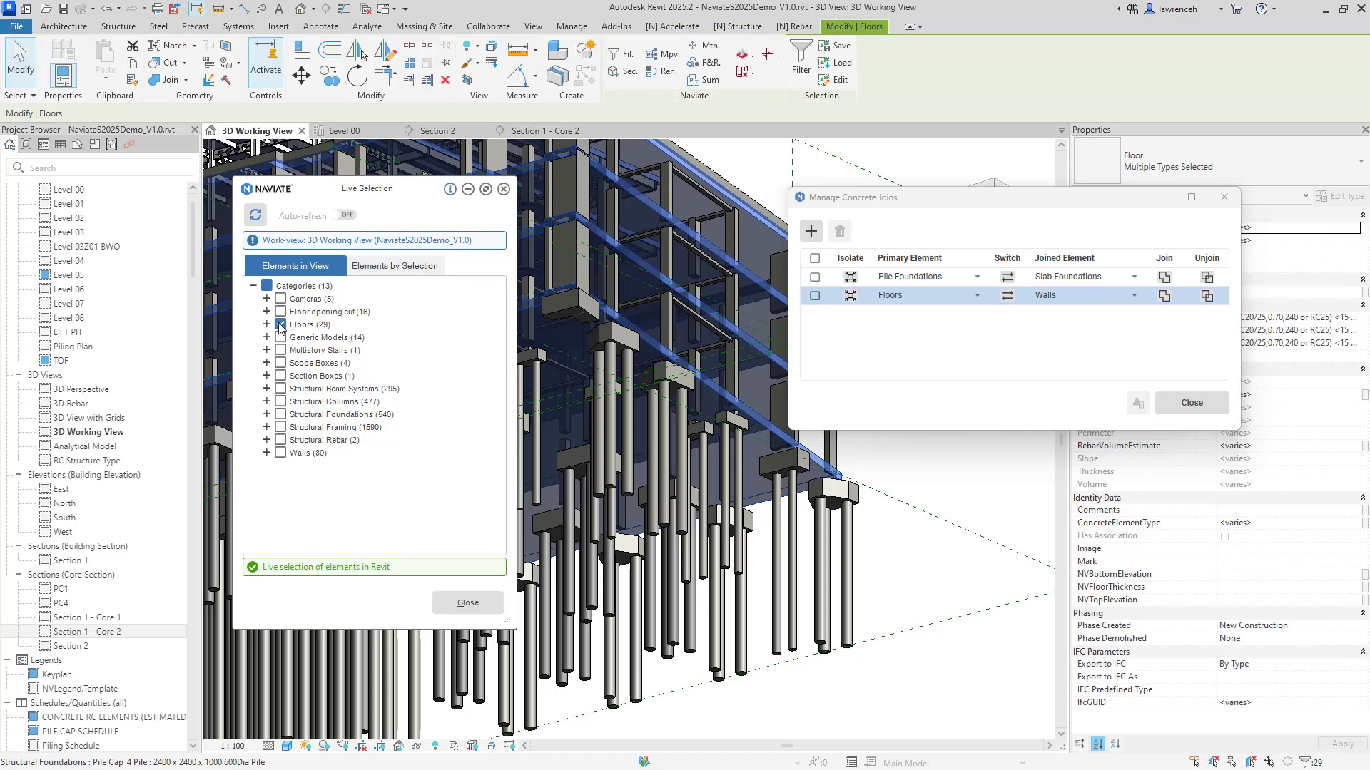
click(266, 415)
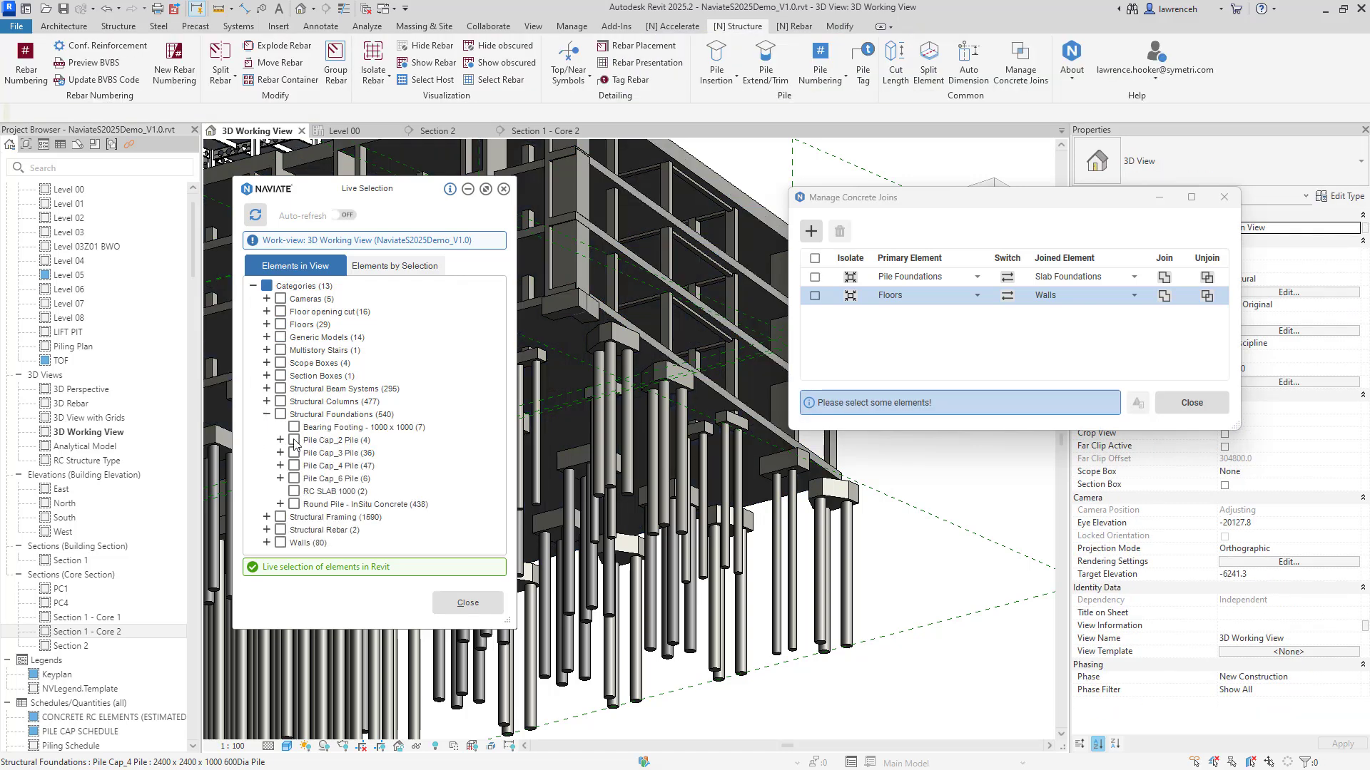
click(294, 453)
click(294, 466)
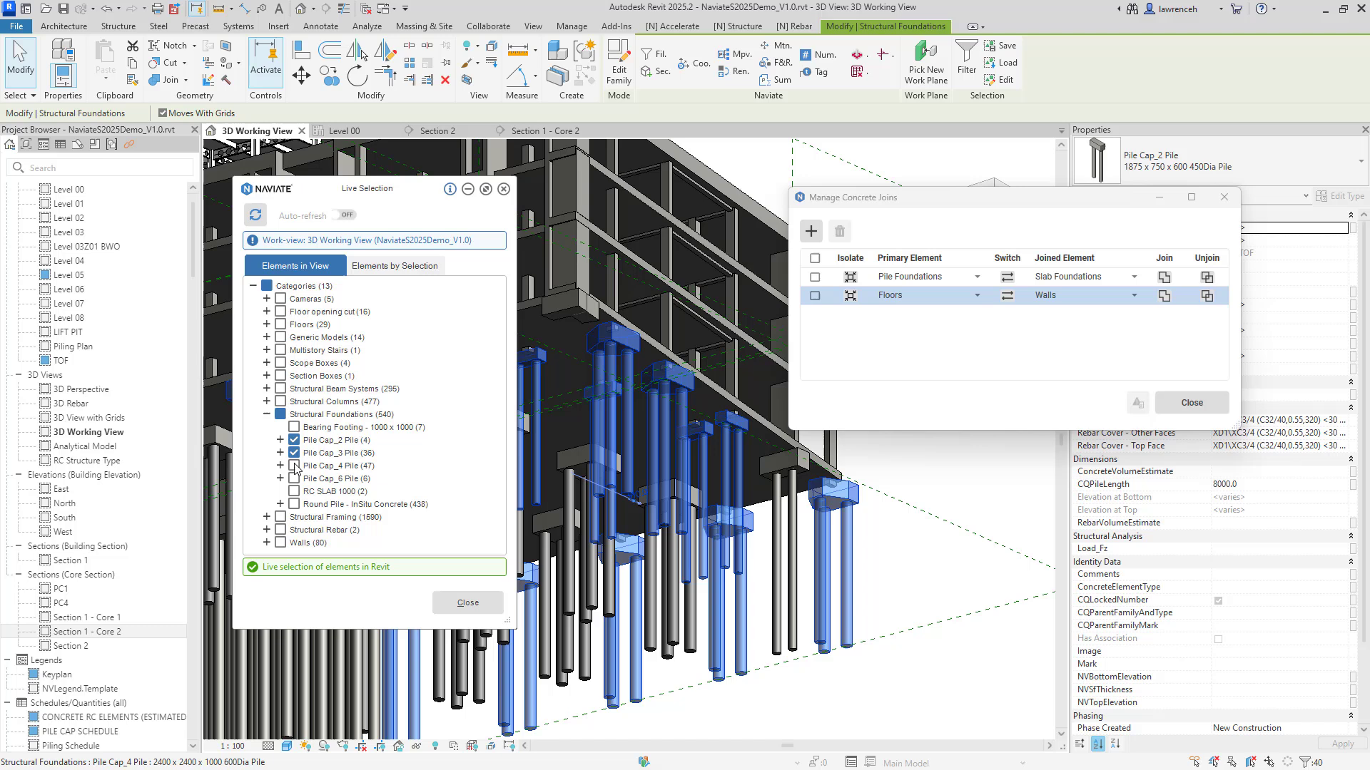
click(294, 479)
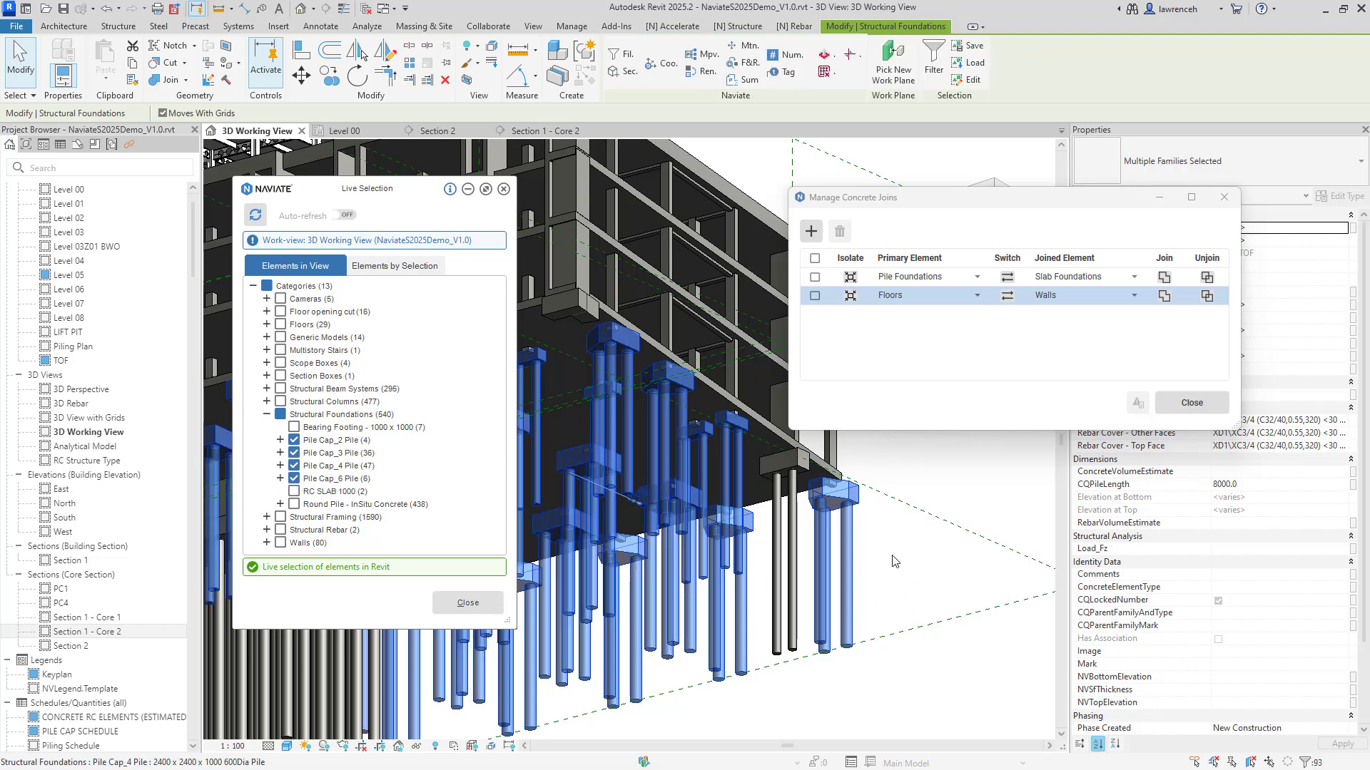
shift+middle_drag(908, 565, 760, 569)
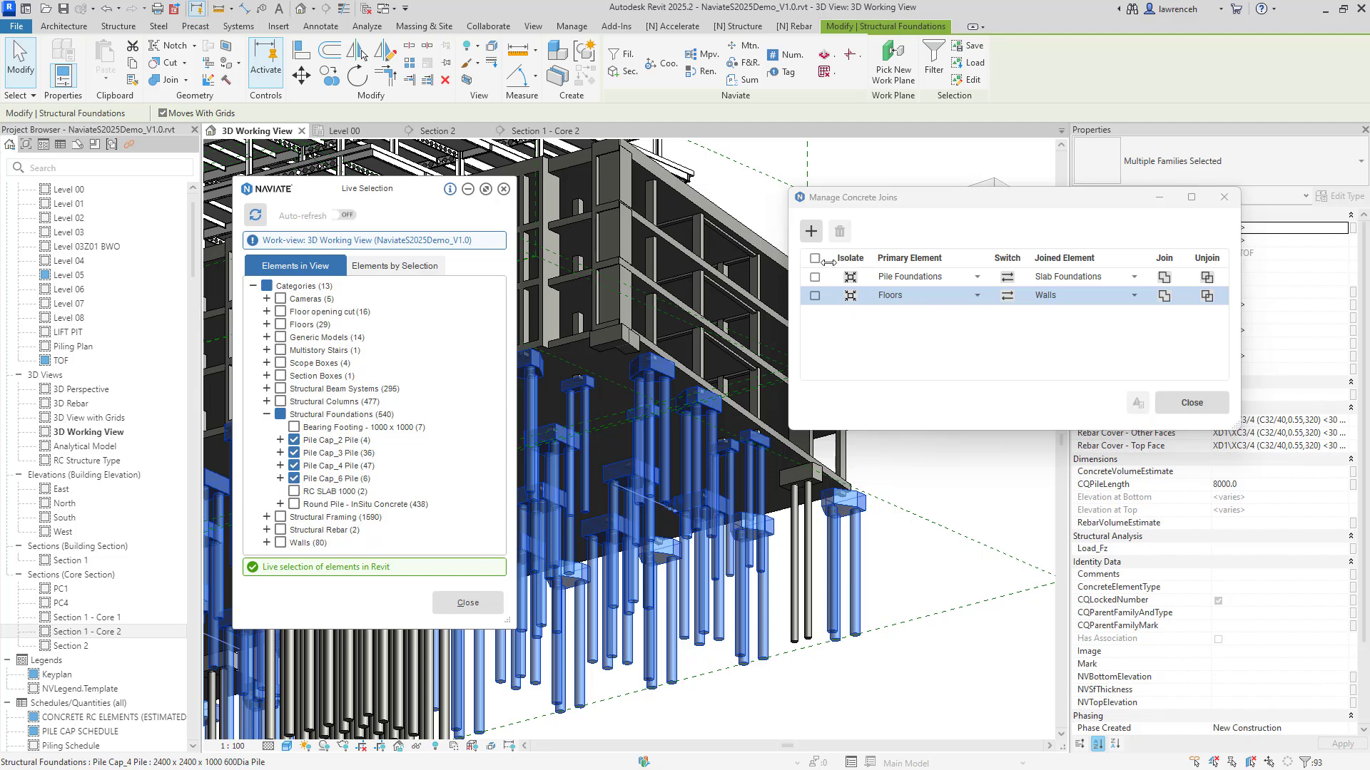
Add a concrete join rule with Pile Foundations as primary and Structural Foundations as joined element, and join the selected pile caps with it.
click(810, 230)
click(948, 316)
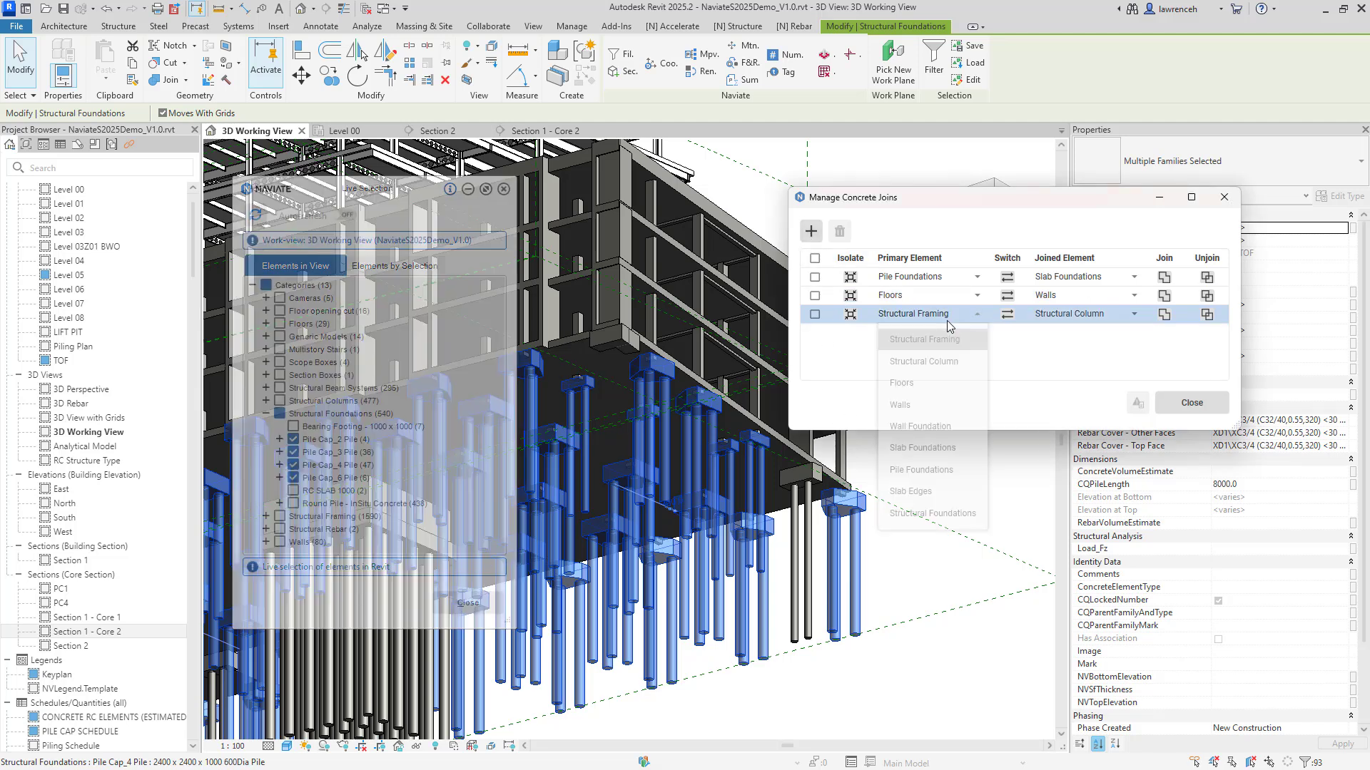
click(921, 470)
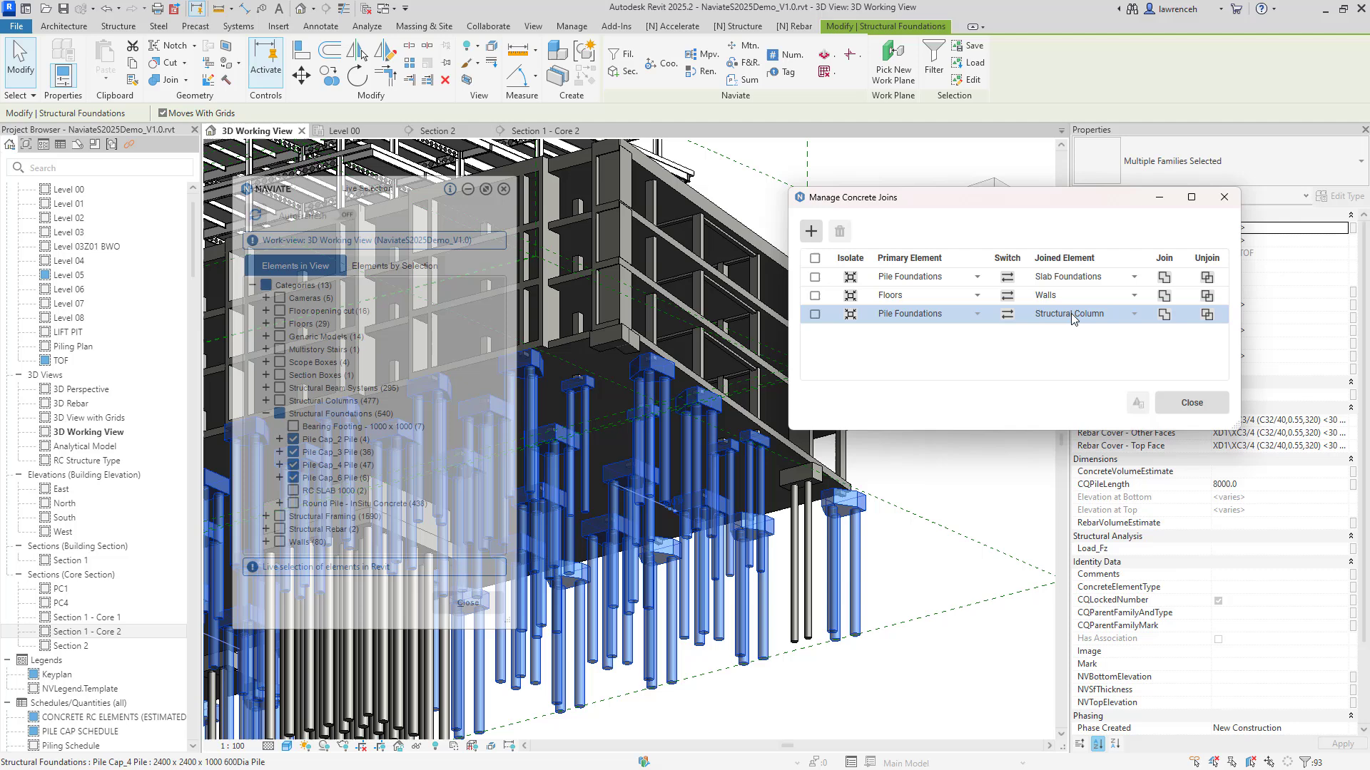
click(1086, 315)
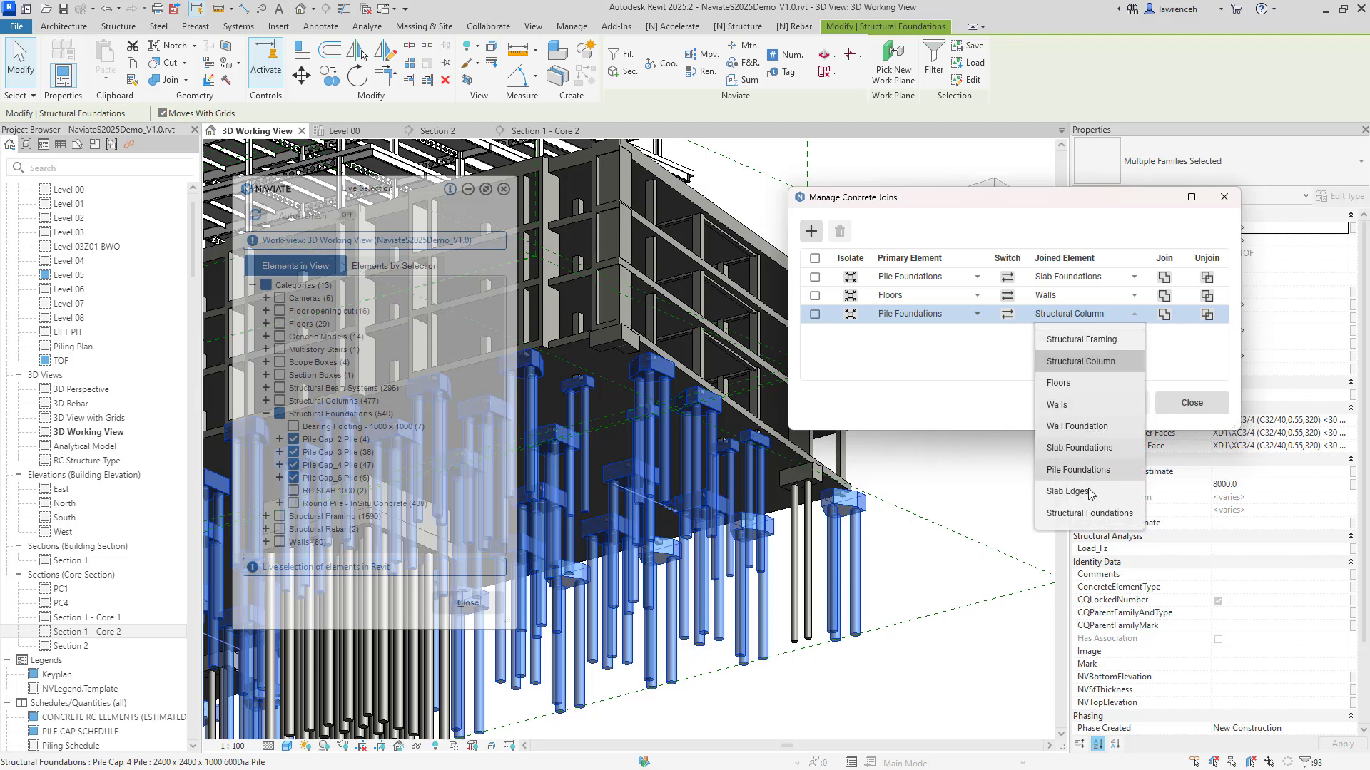
click(1087, 513)
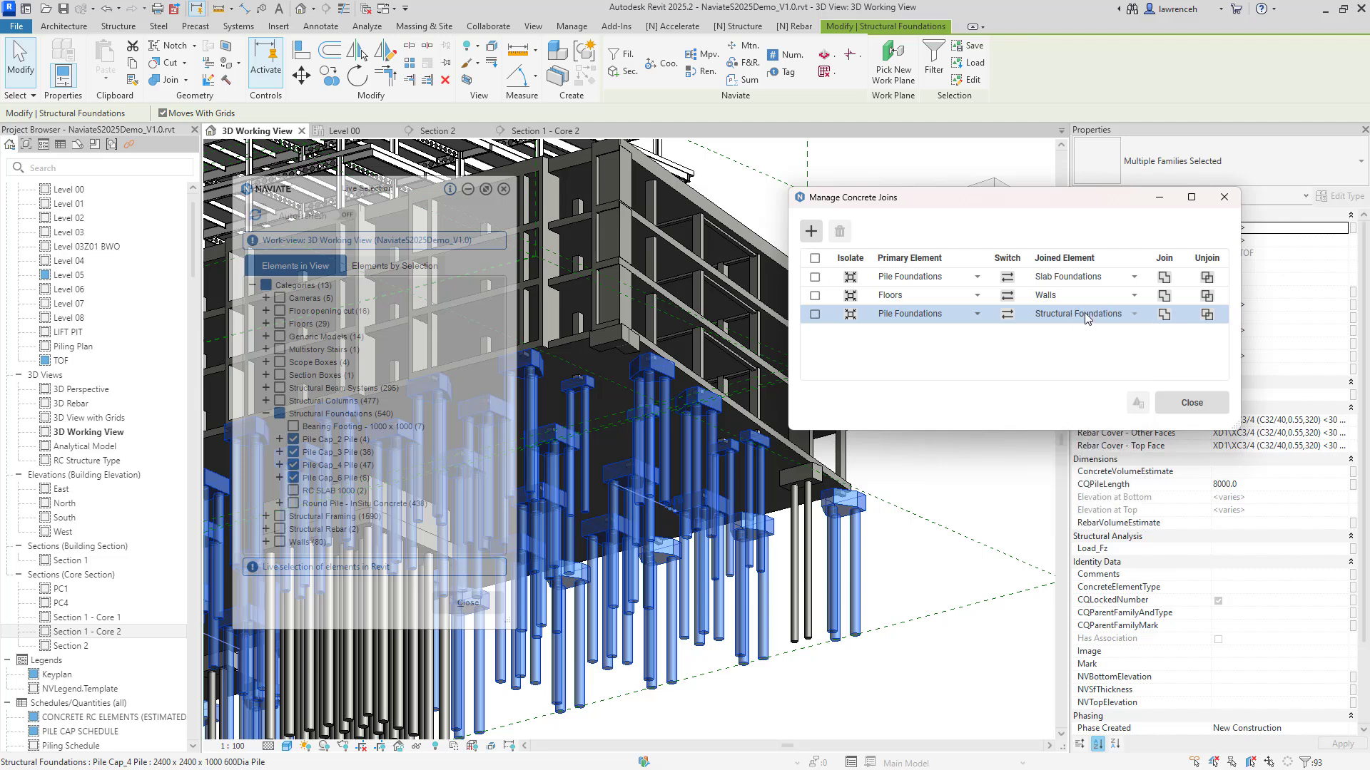
click(1163, 316)
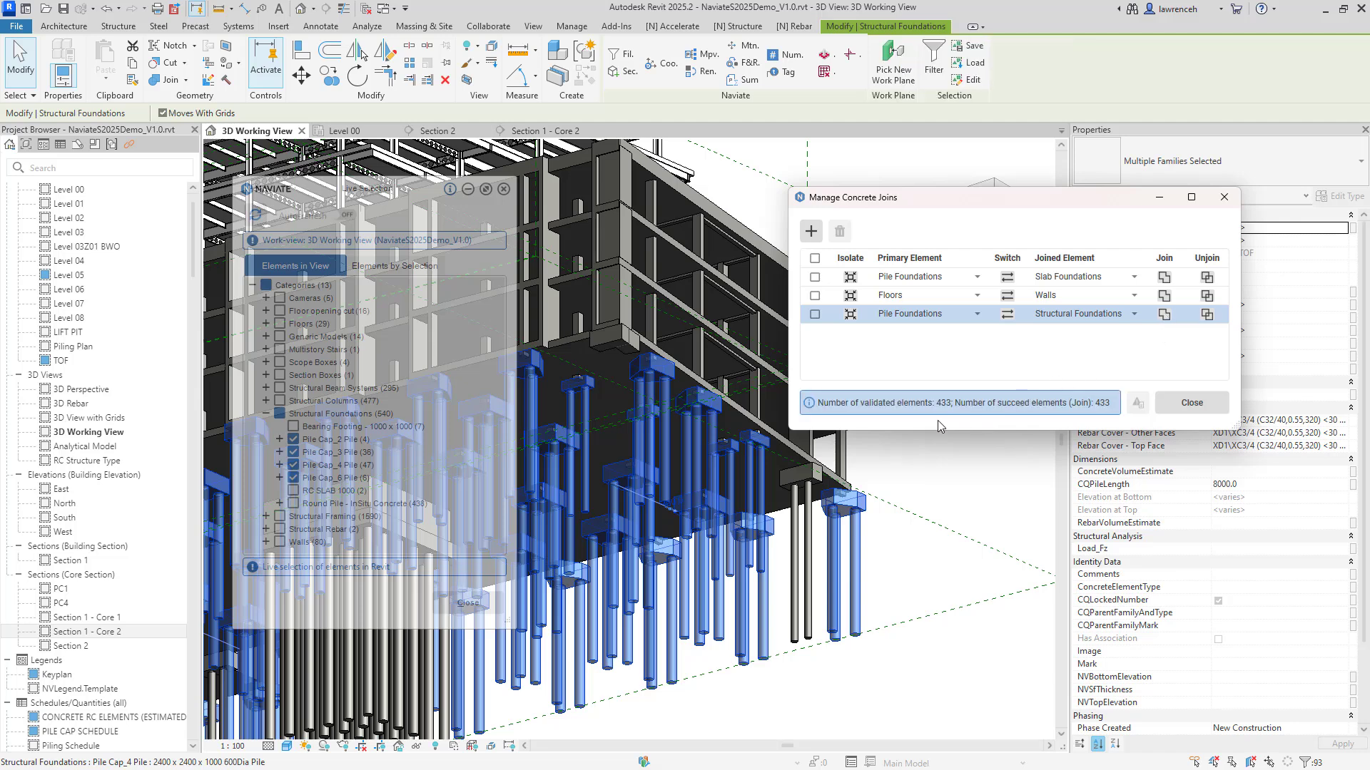
Inspect the pile heads beneath the joined three-pile cap in the 3D Working View.
scroll(879, 514, up, 10)
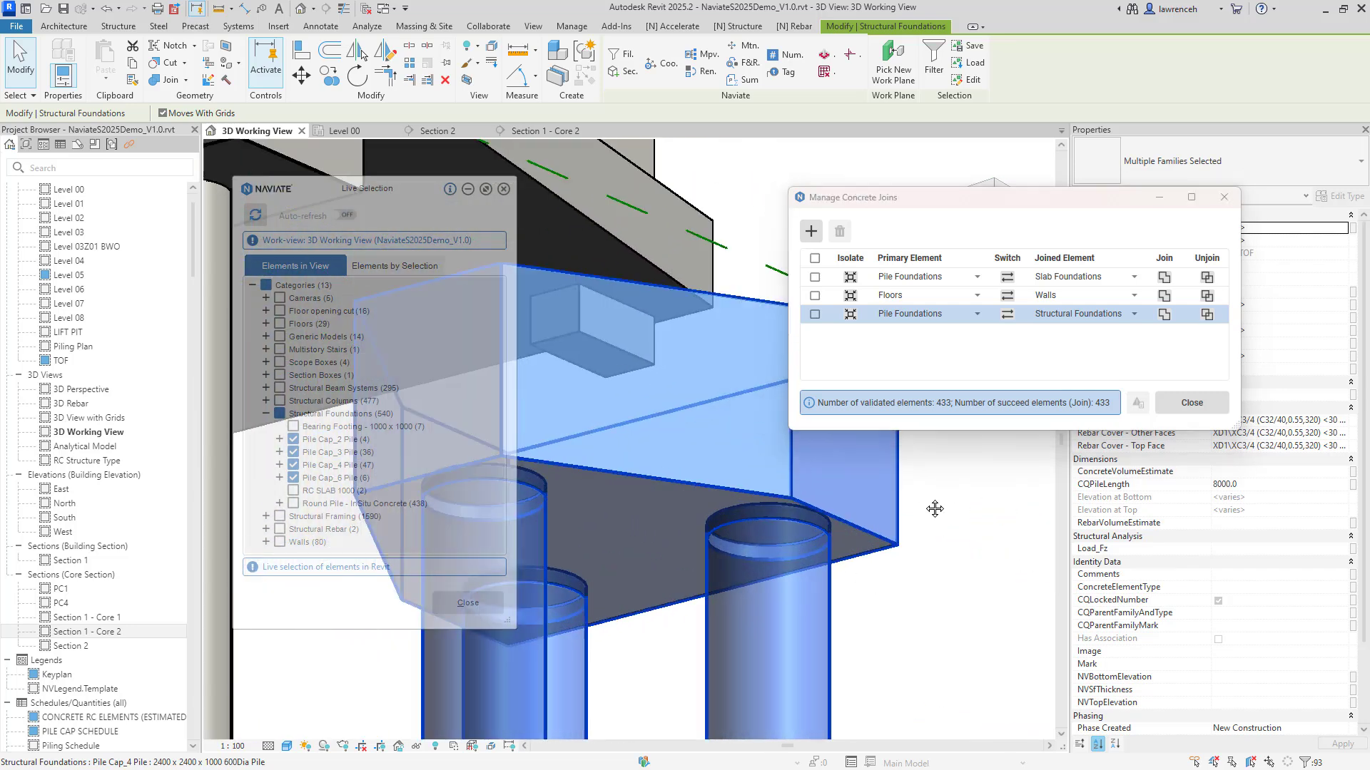
scroll(927, 507, up, 2)
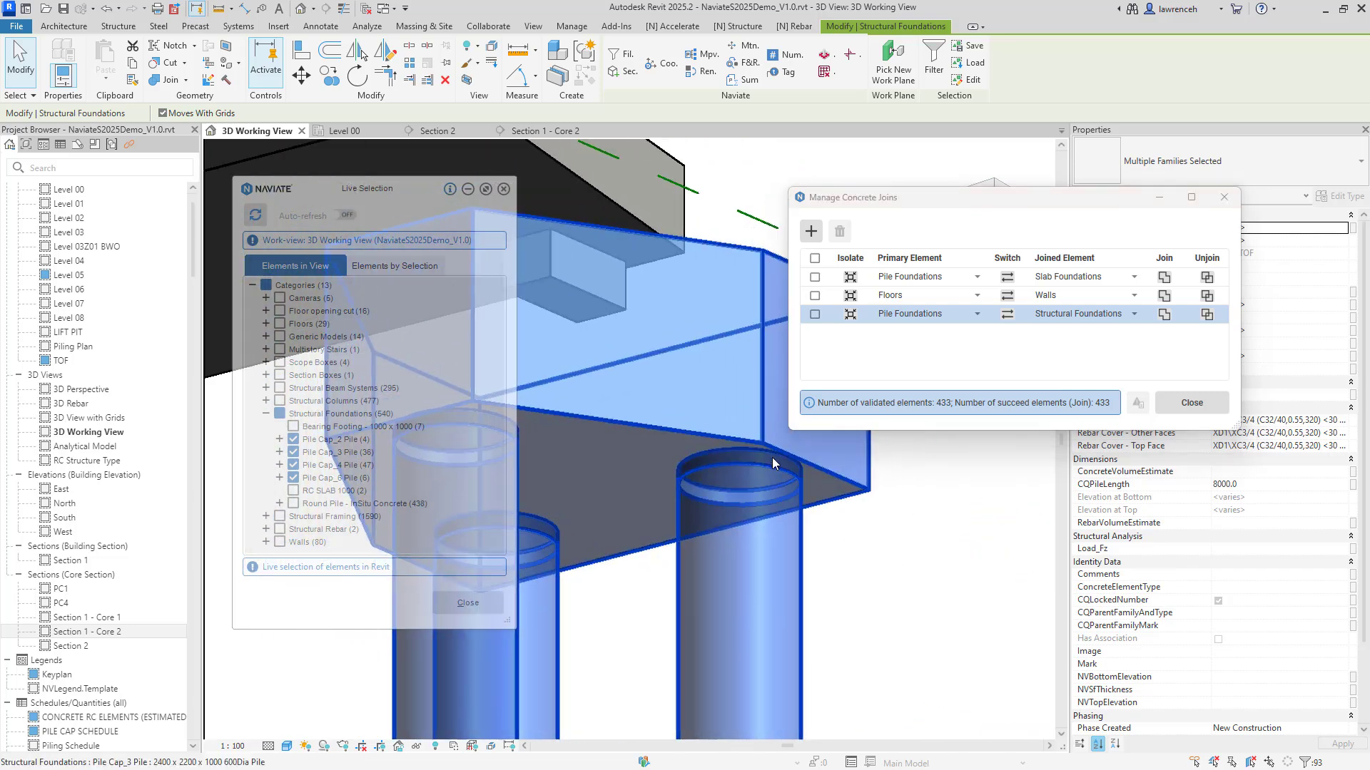
scroll(772, 457, down, 5)
scroll(829, 492, down, 3)
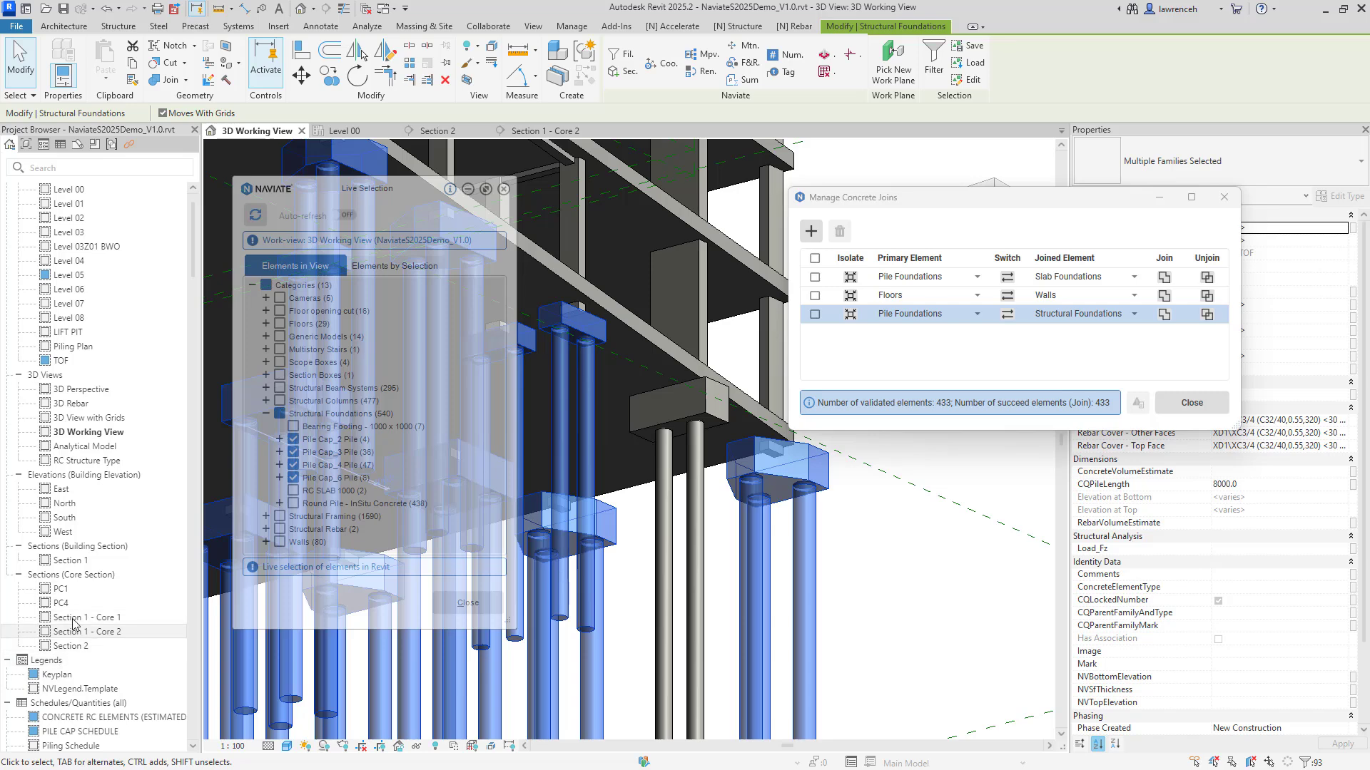
Open core sections PC1 and PC4 and check how the piles meet the pile caps in each.
click(61, 588)
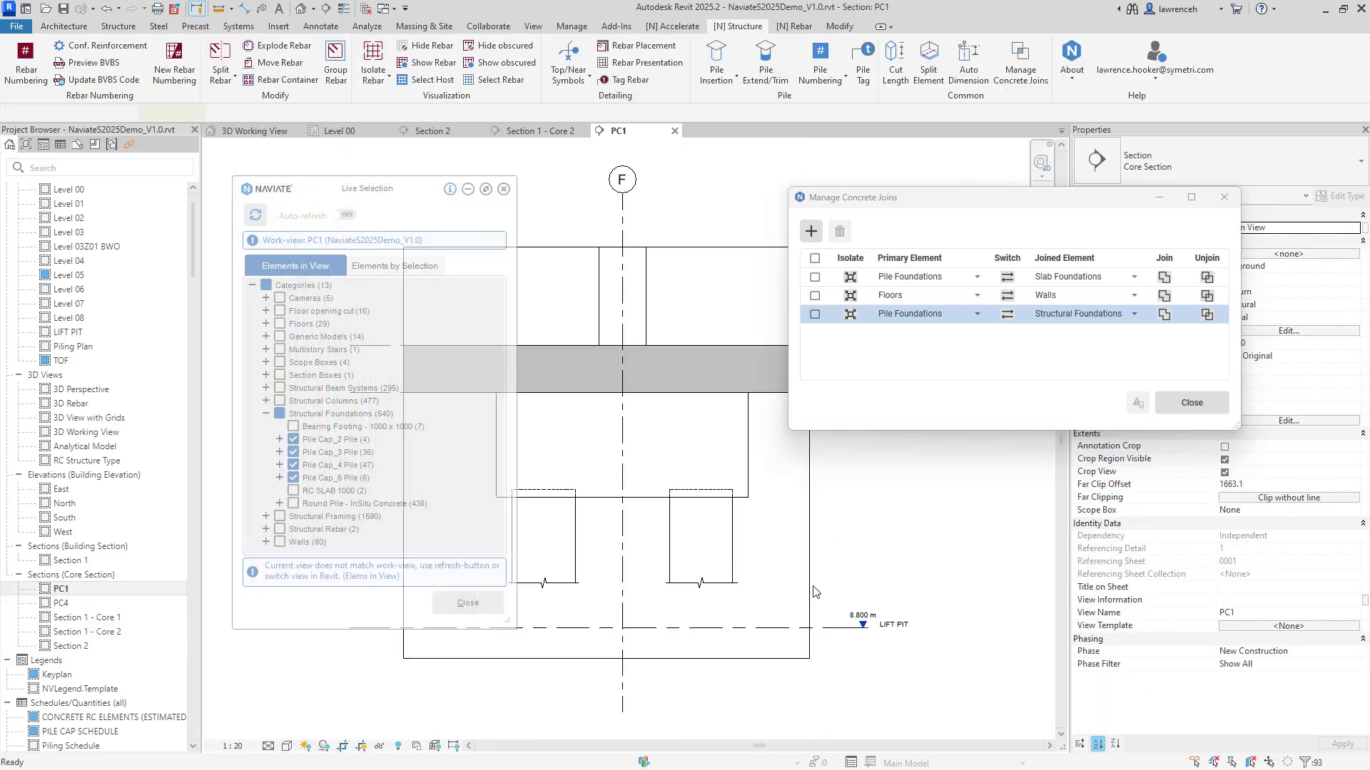
scroll(817, 531, up, 2)
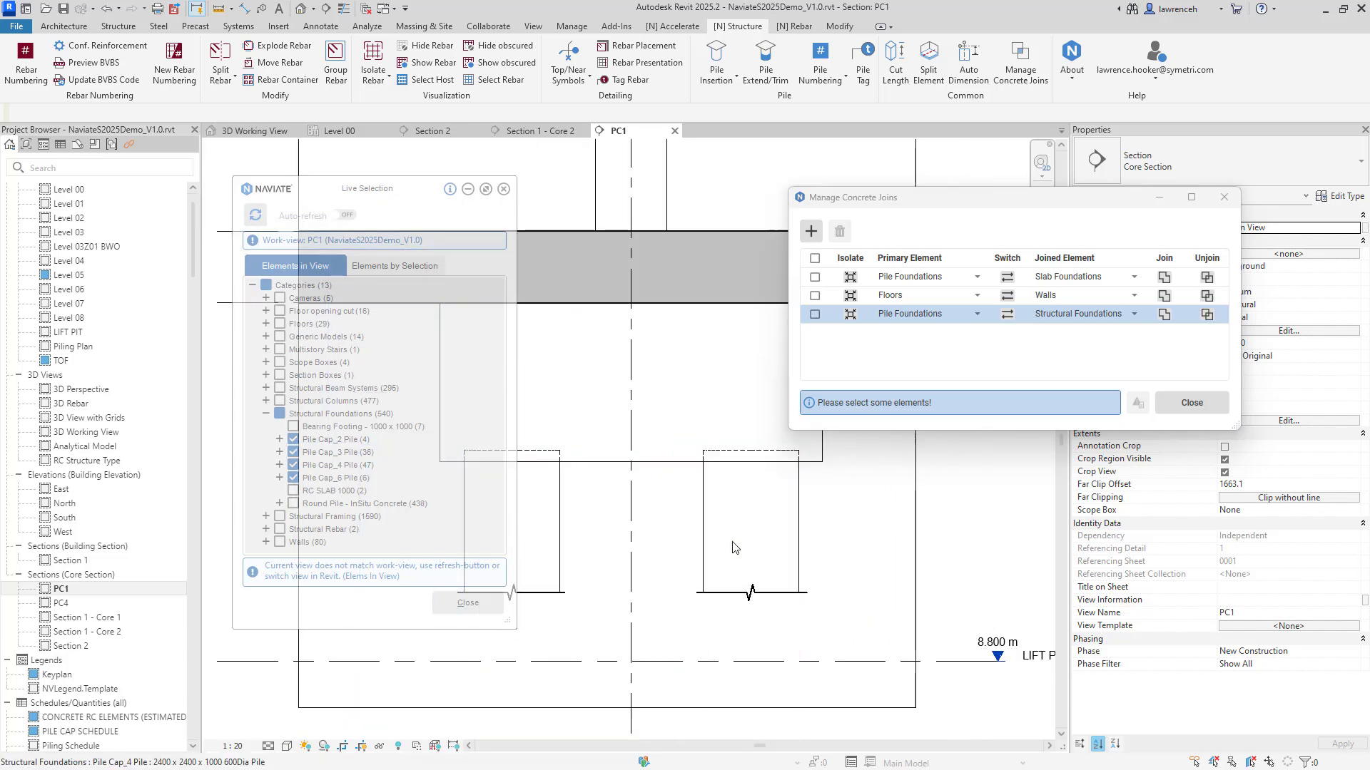
scroll(813, 535, down, 2)
double_click(60, 603)
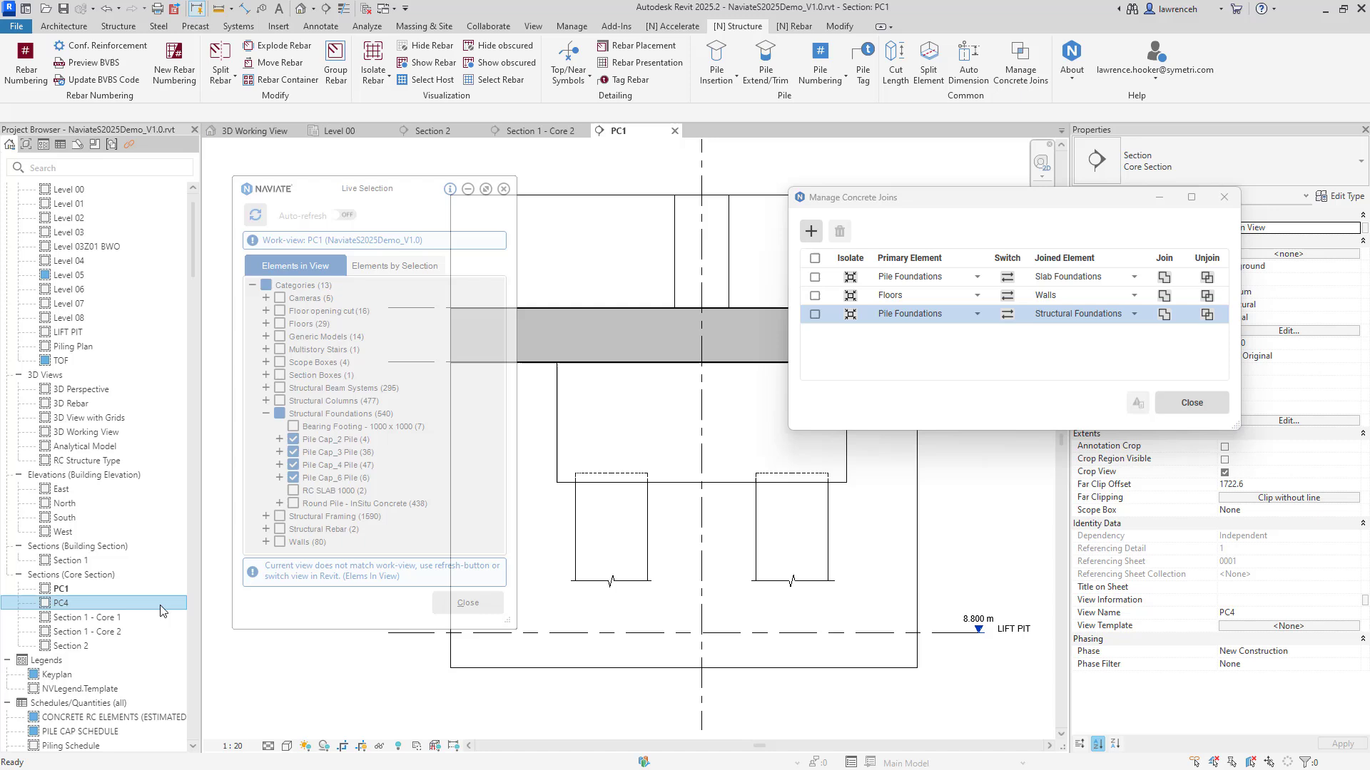
middle_drag(830, 576, 852, 582)
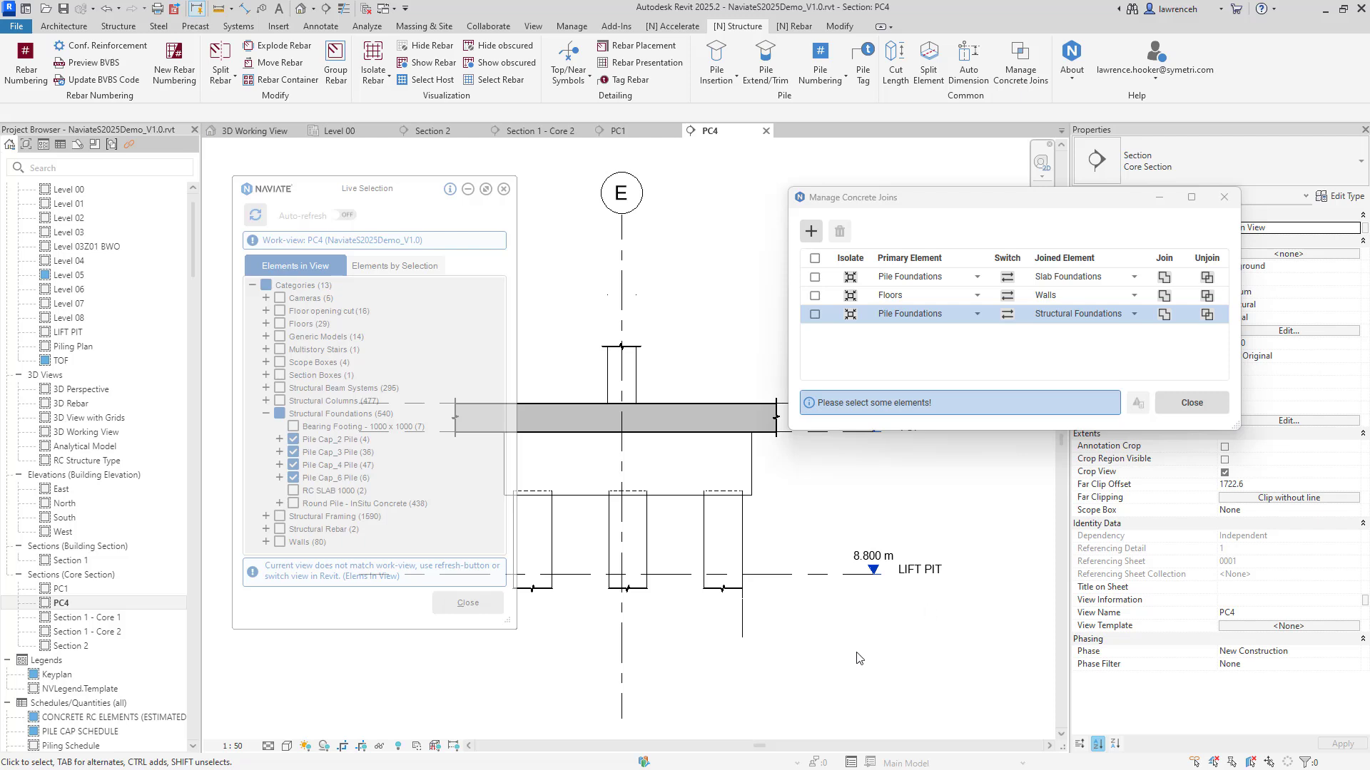
middle_drag(649, 307, 658, 308)
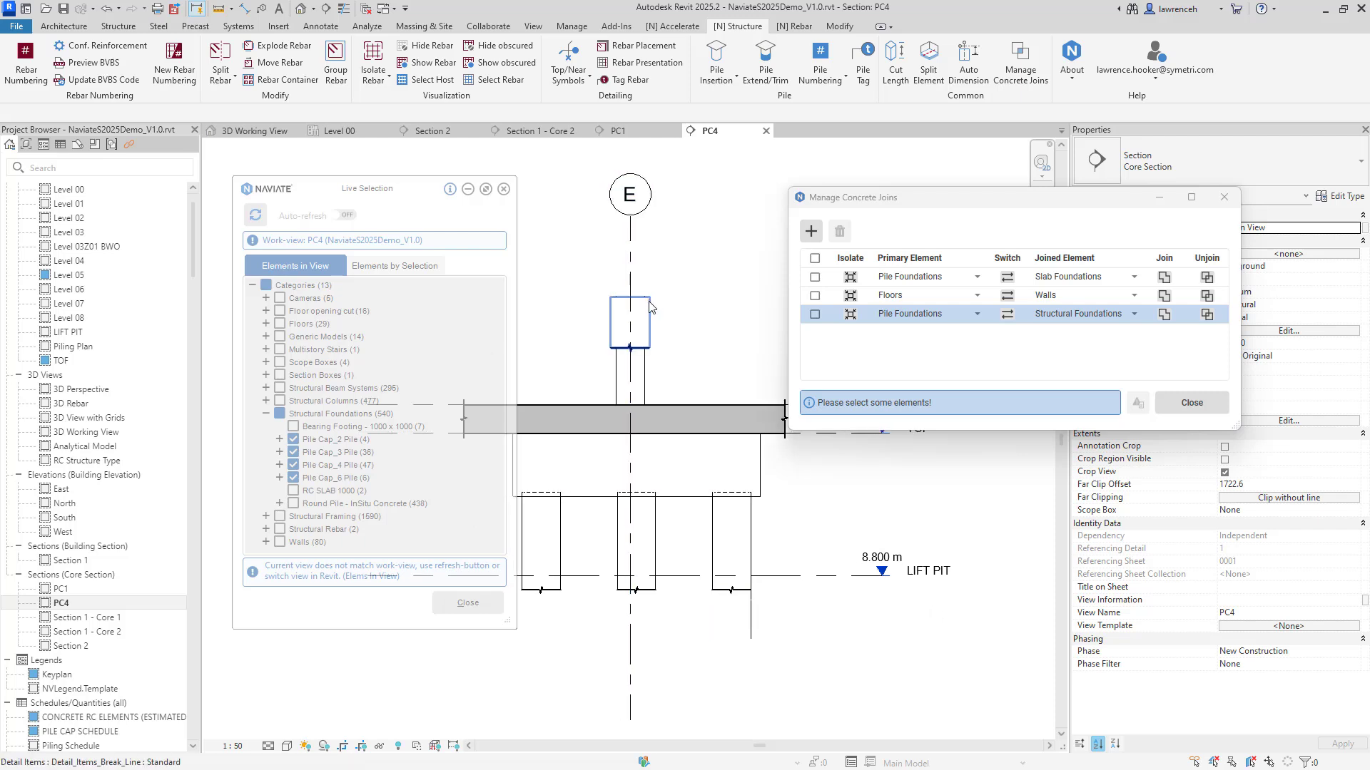
Close Manage Concrete Joins and Live Selection, and open the Level 03Z01 BWO plan at its fire sleeves.
click(1225, 198)
click(504, 190)
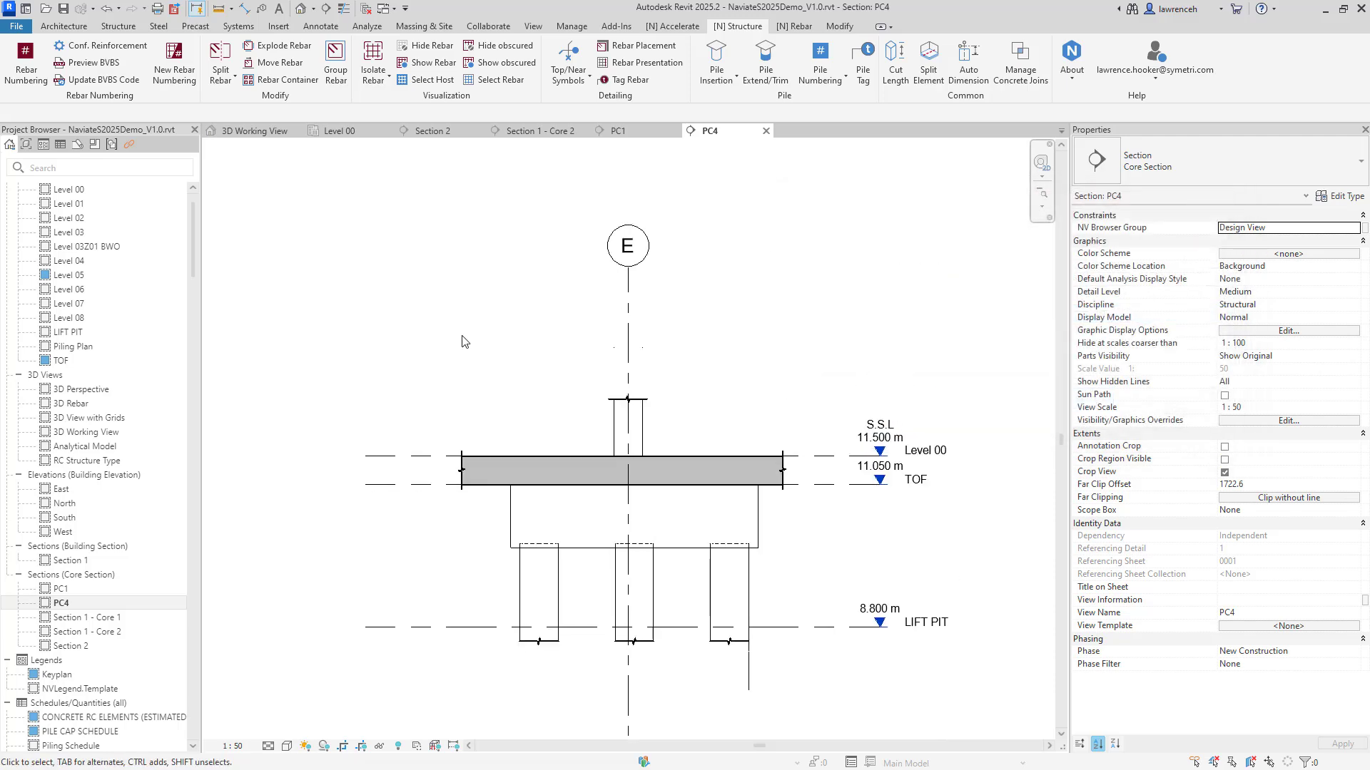
double_click(110, 248)
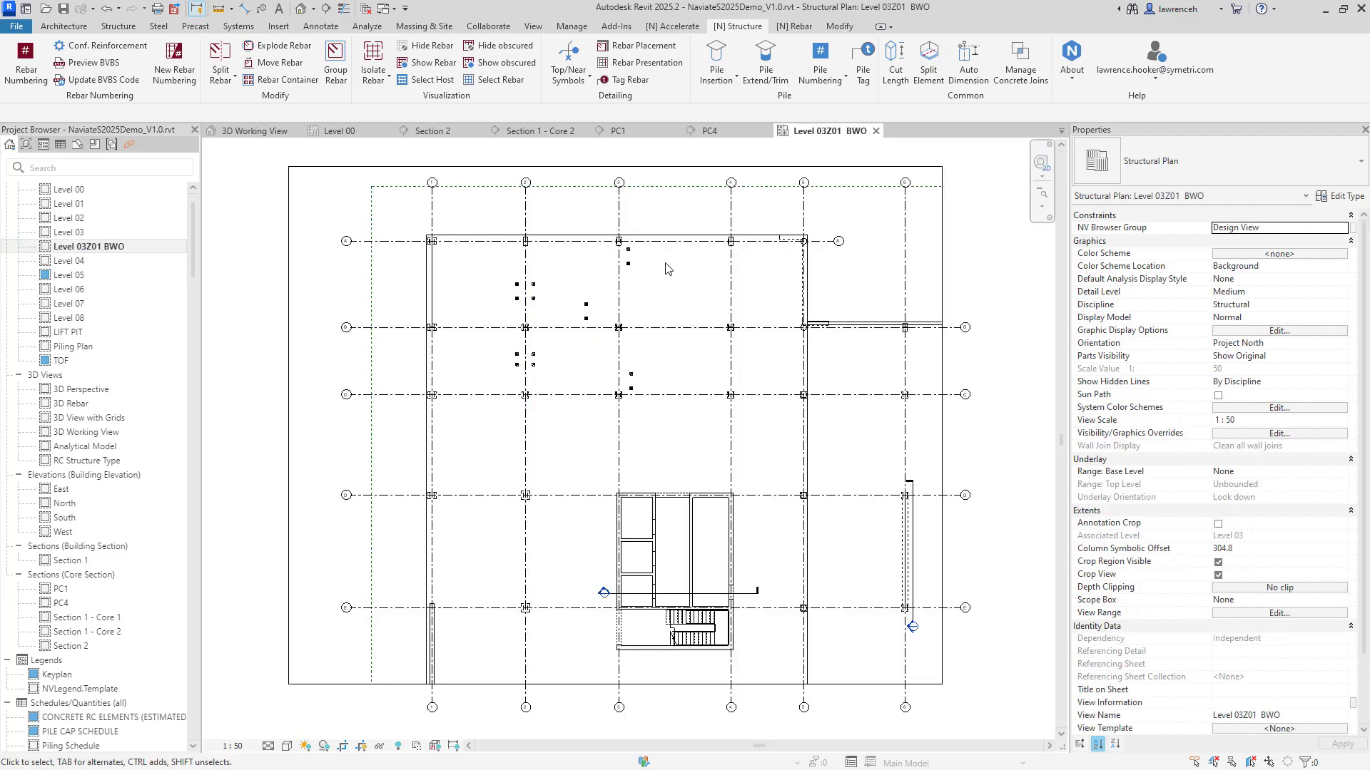
scroll(553, 289, up, 5)
middle_drag(628, 329, 642, 389)
scroll(639, 326, up, 1)
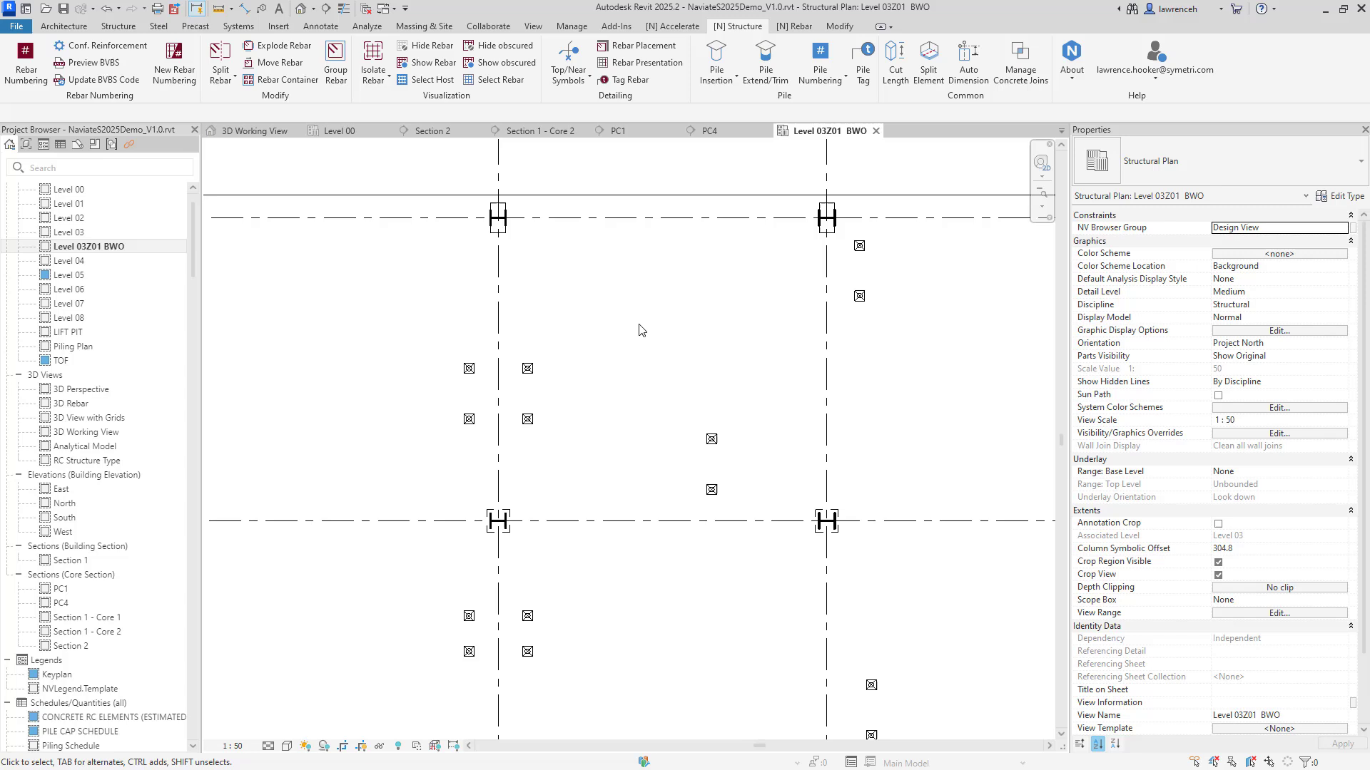
scroll(694, 303, down, 3)
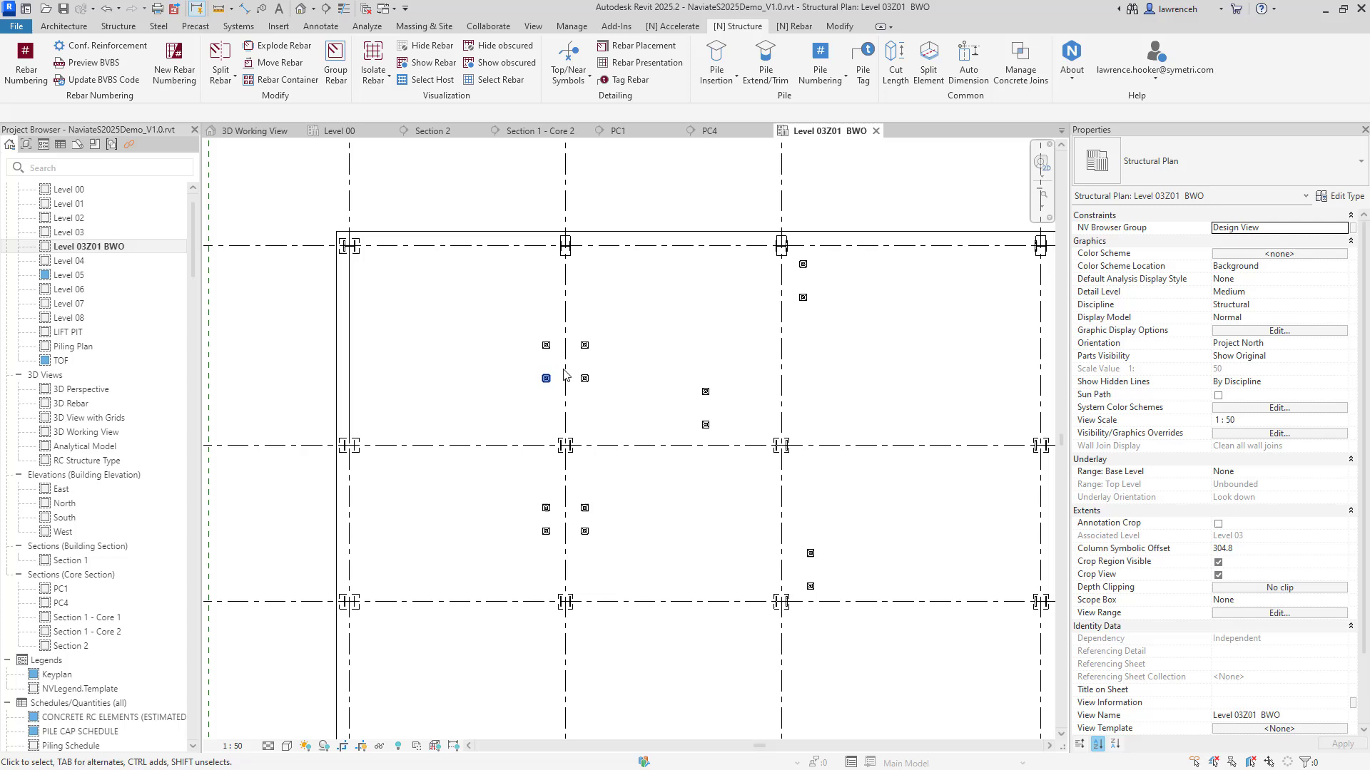
Auto-dimension the eight fire sleeves on both sides of grid 2 to their centres, using Arrow - 2.5mm Arial and 500 mm X and Y offsets.
drag(511, 317, 647, 421)
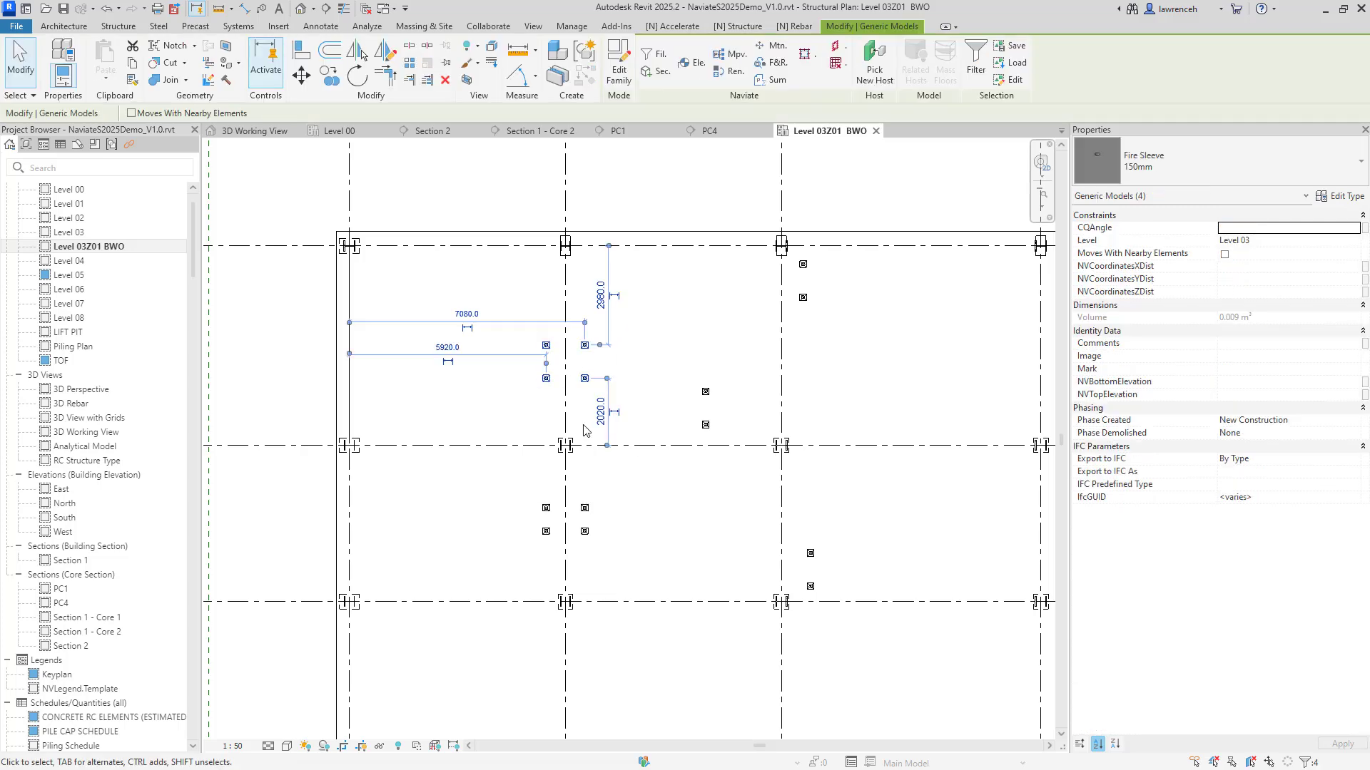
ctrl+drag(509, 477, 660, 583)
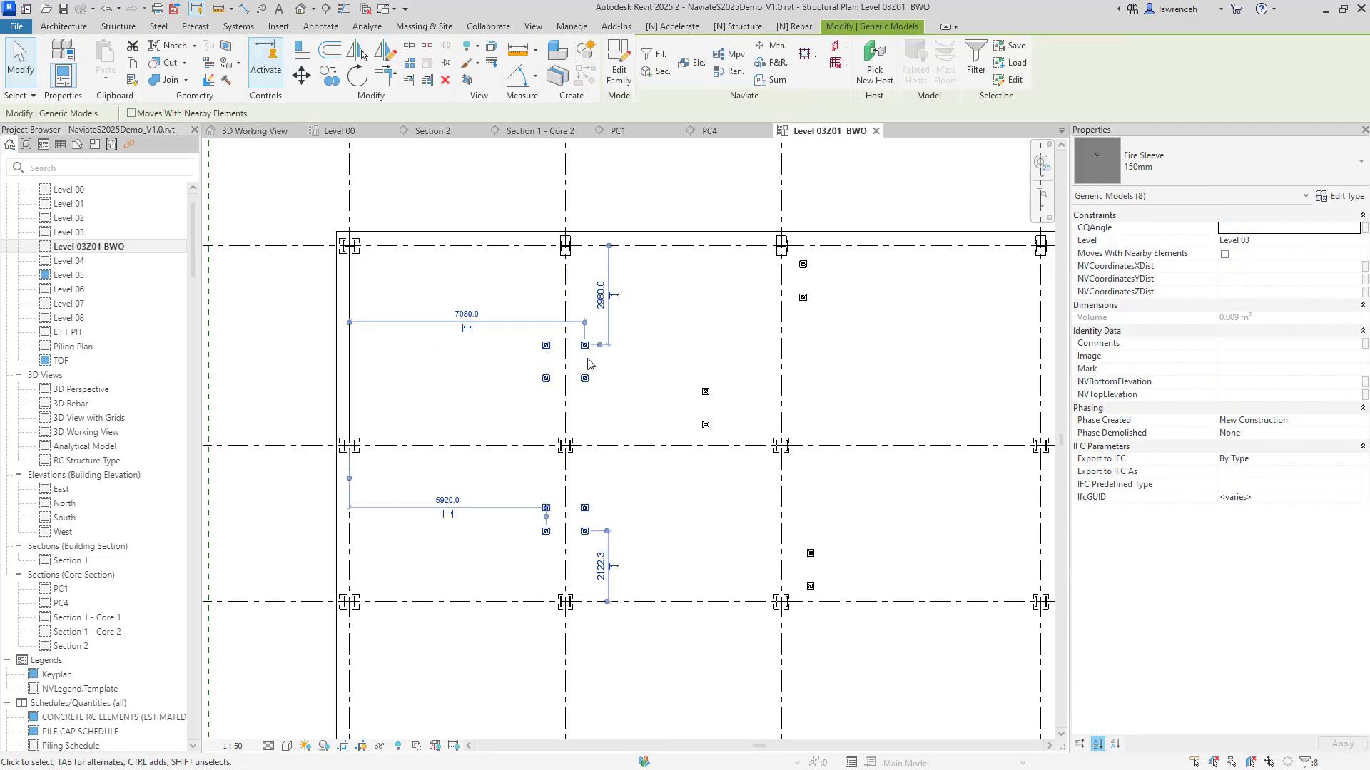
click(742, 28)
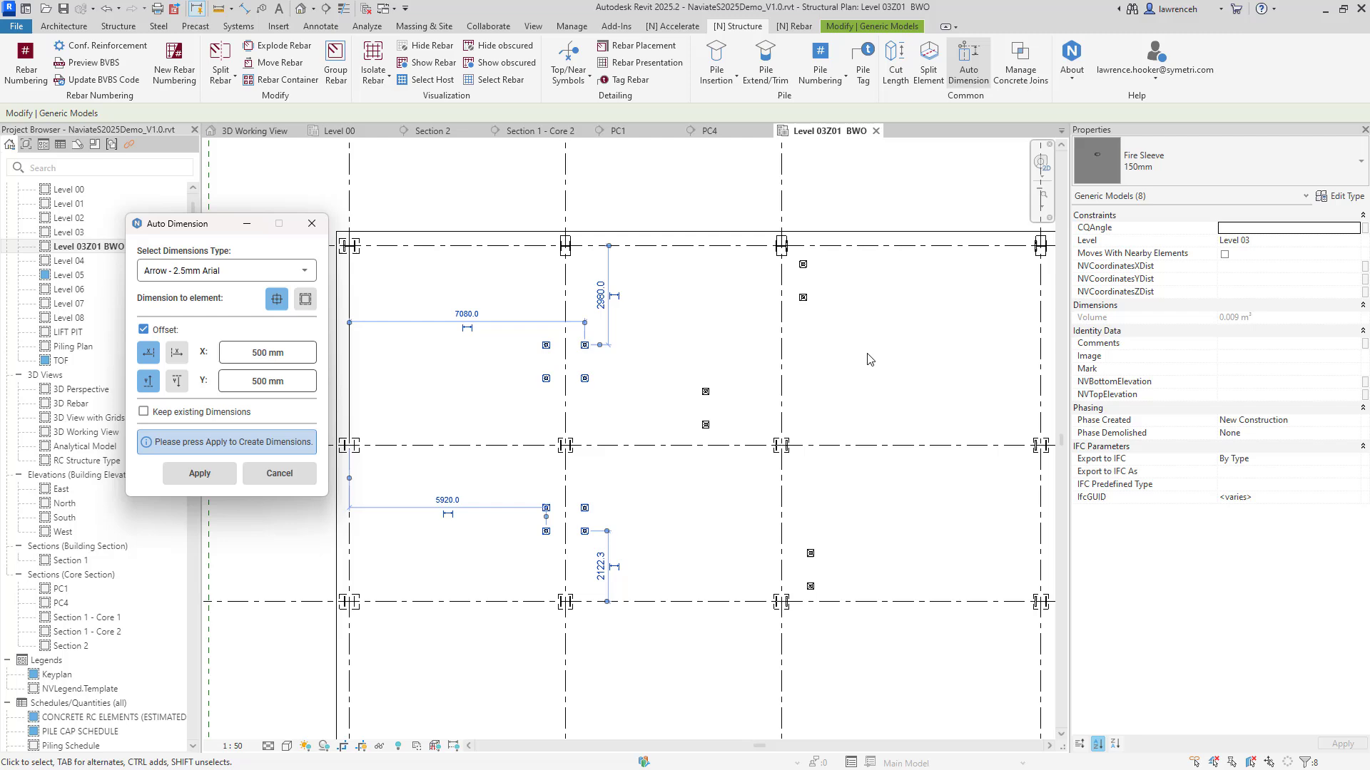
drag(252, 237, 863, 265)
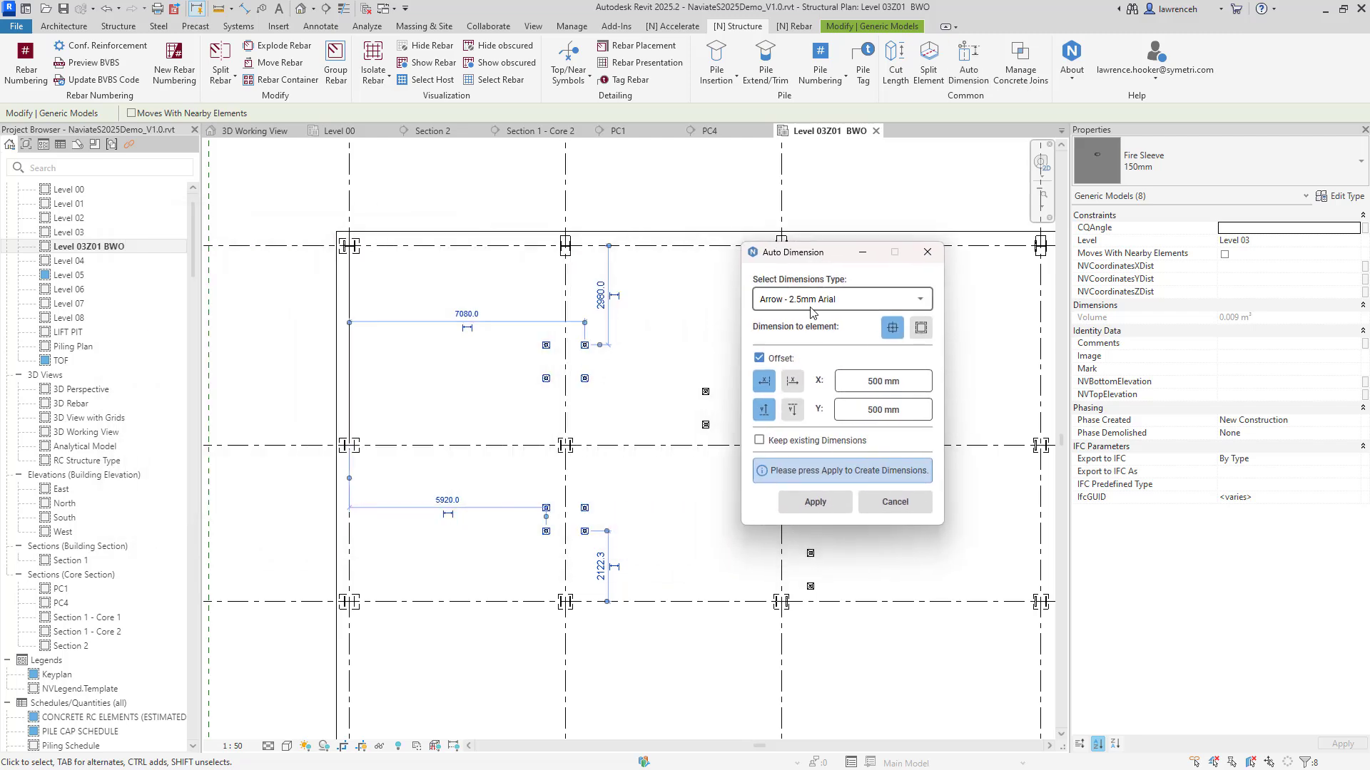
click(840, 302)
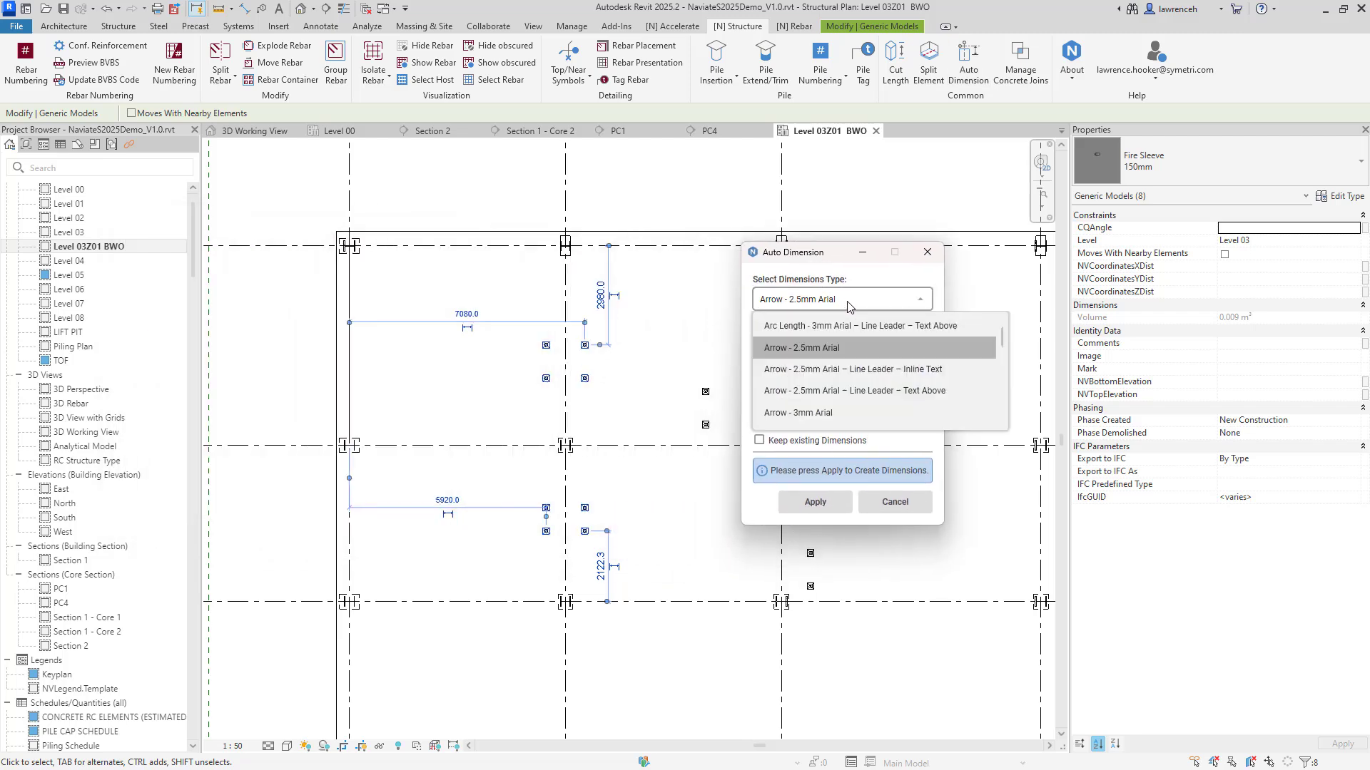
click(784, 303)
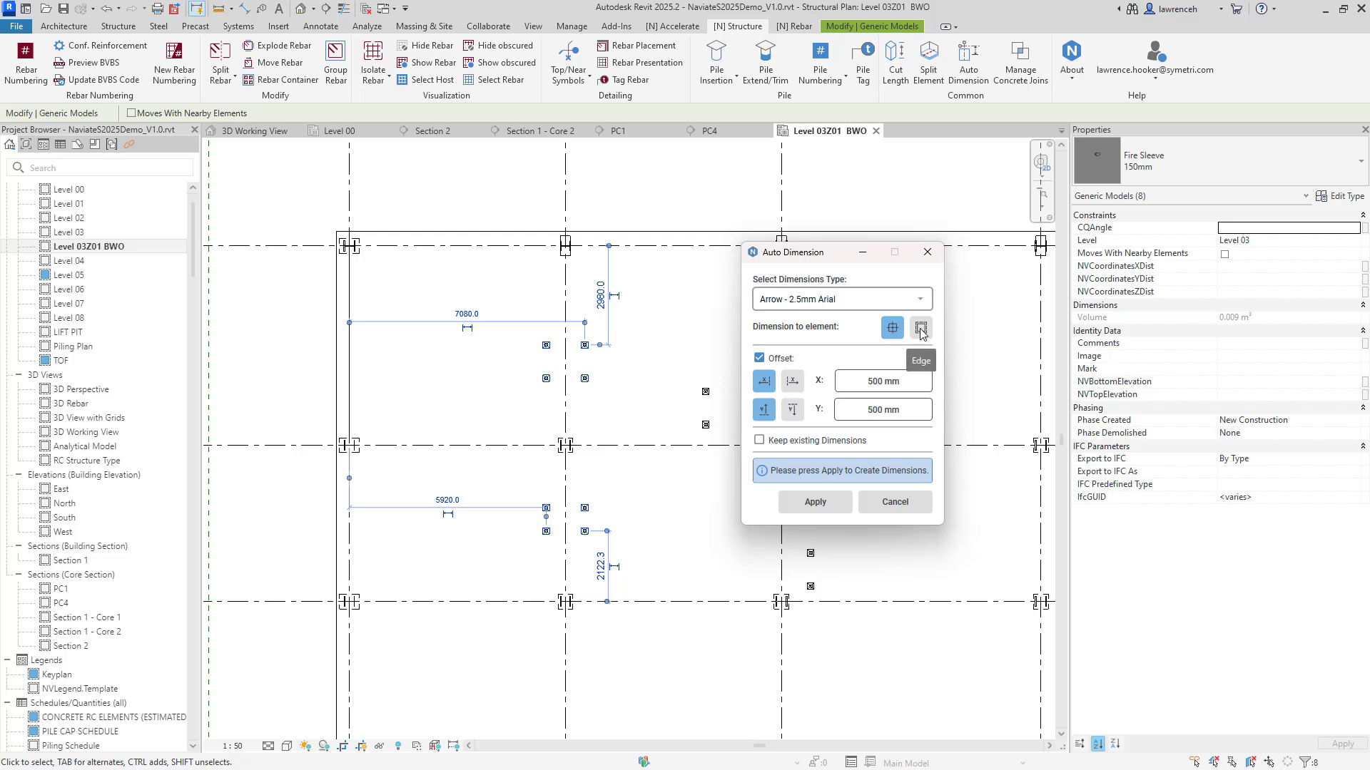
scroll(585, 325, up, 4)
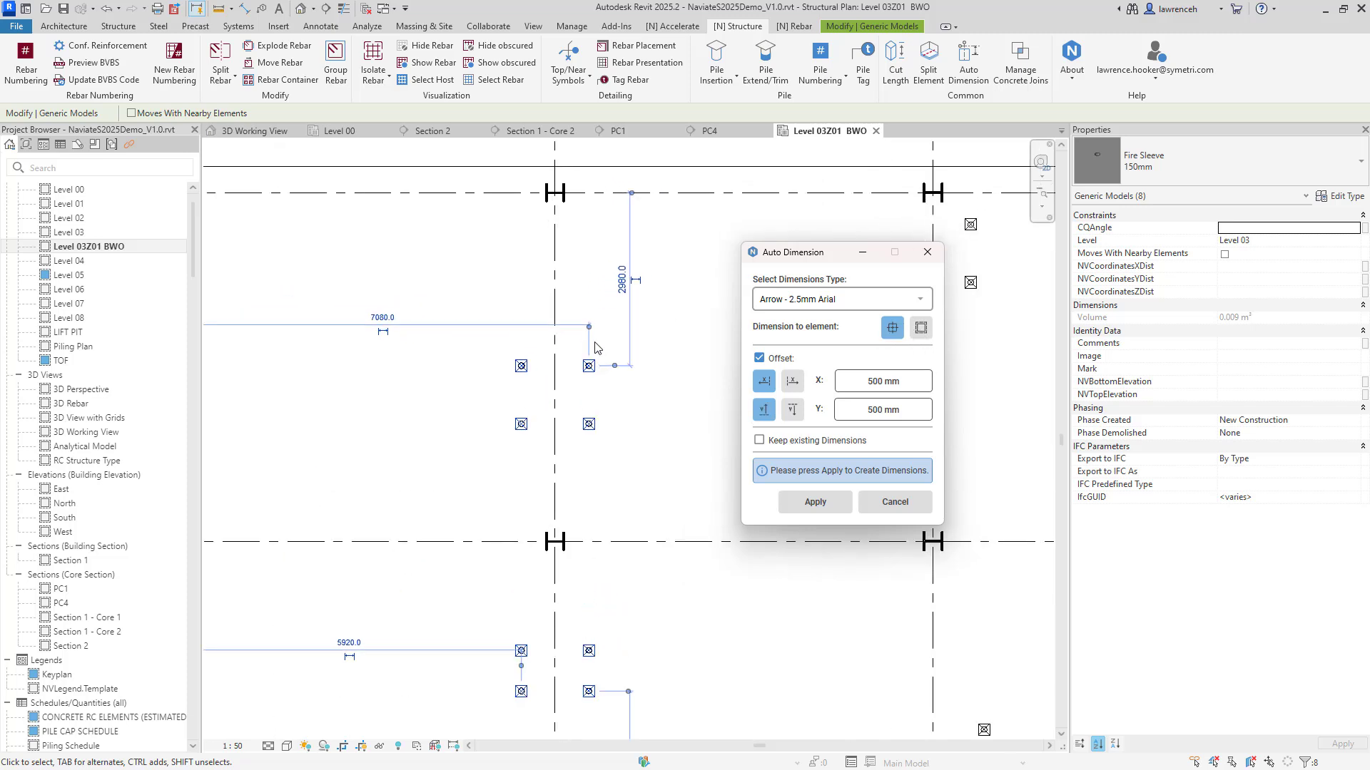
scroll(595, 387, down, 3)
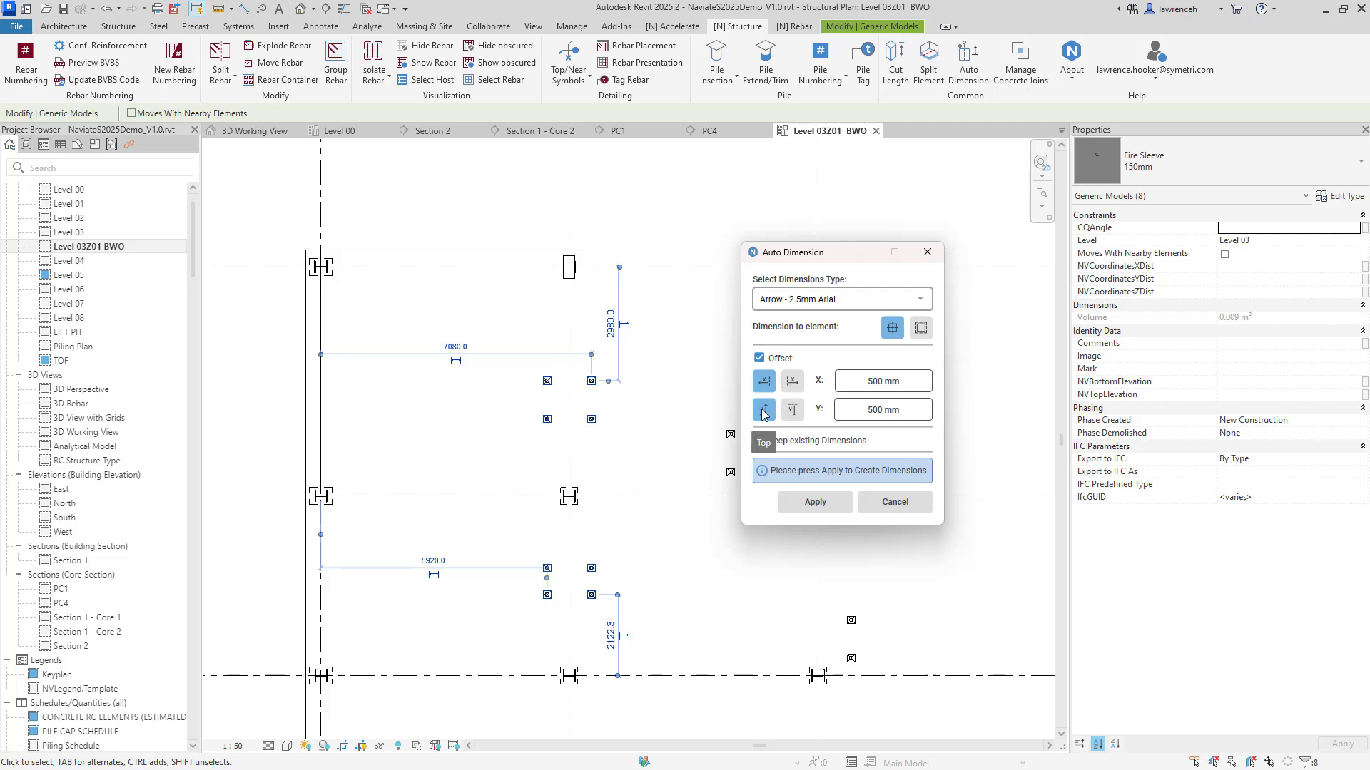
click(849, 508)
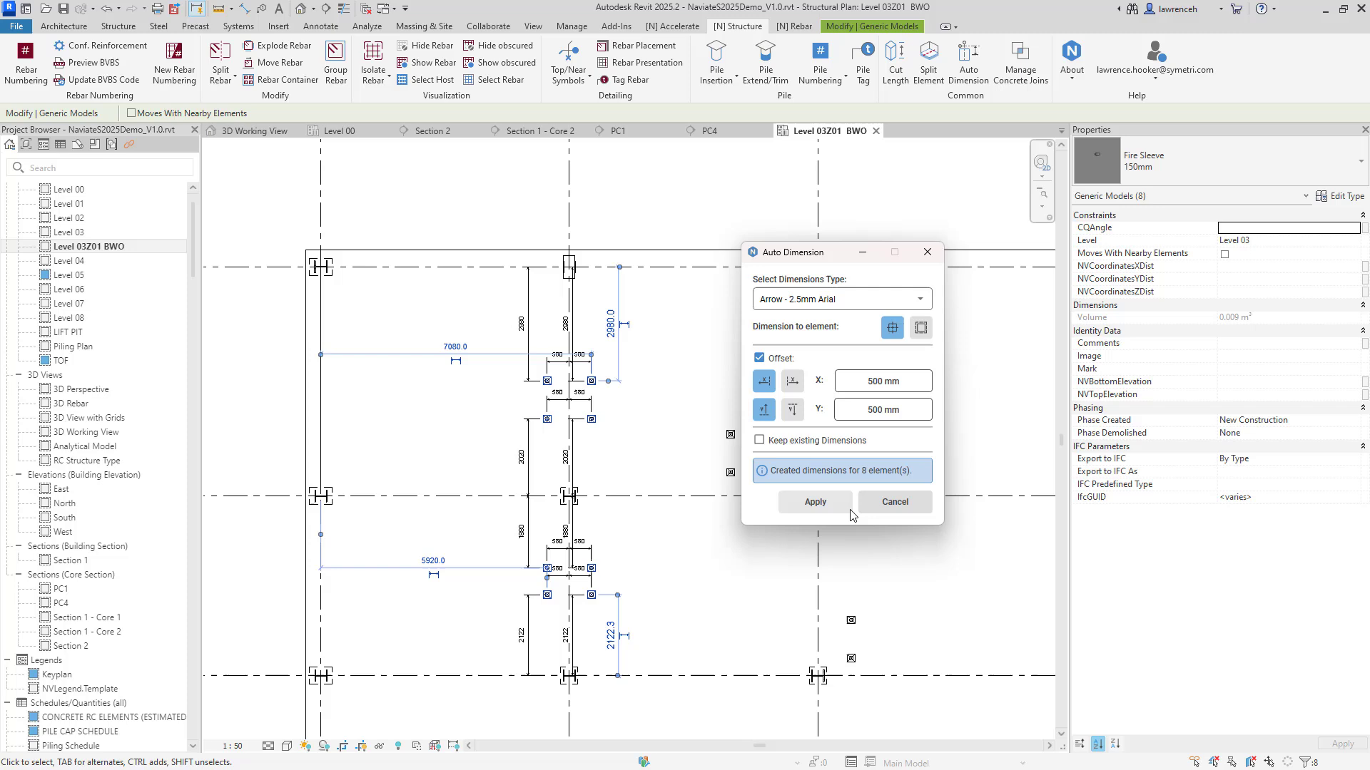
Move the vertical dimensions that overlap grid 2 to the right, clear of the grid line and the eight sleeves.
middle_drag(670, 359, 623, 351)
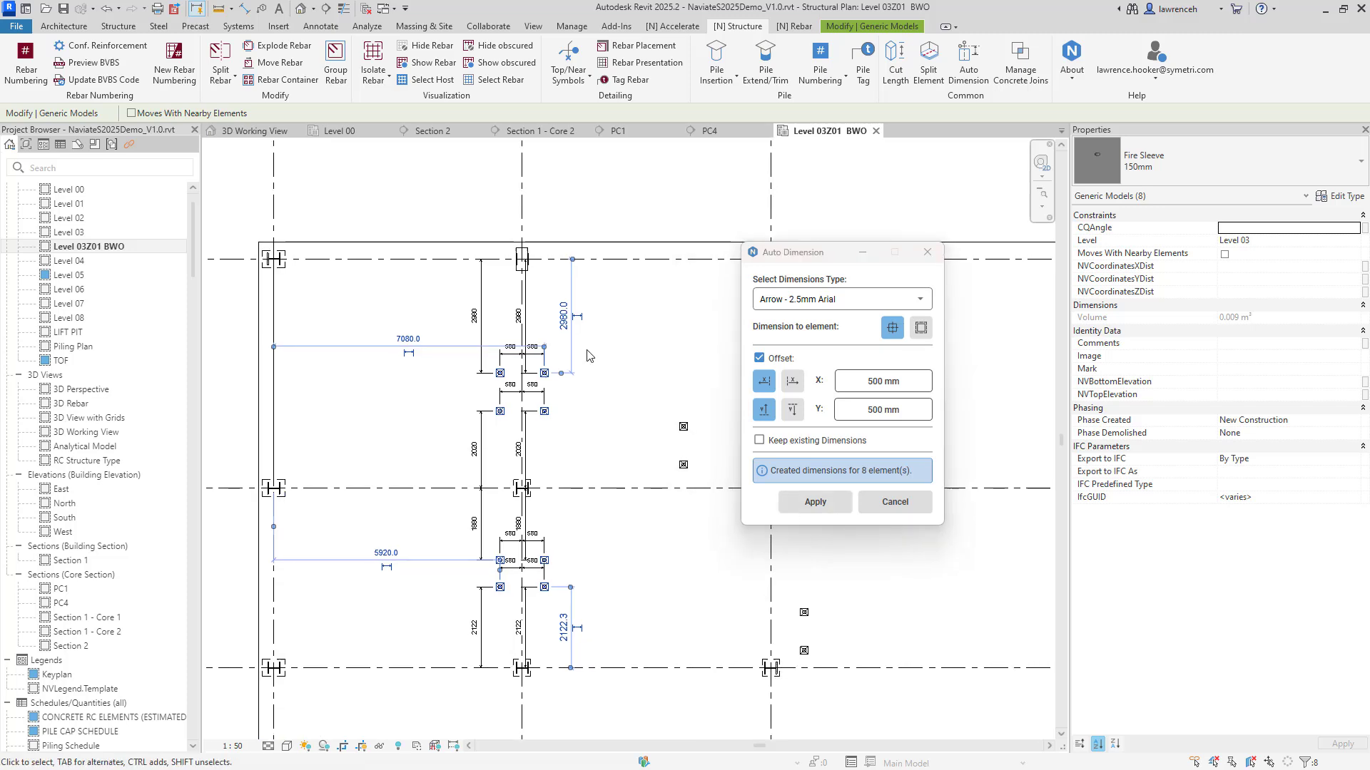
click(570, 308)
drag(571, 307, 568, 308)
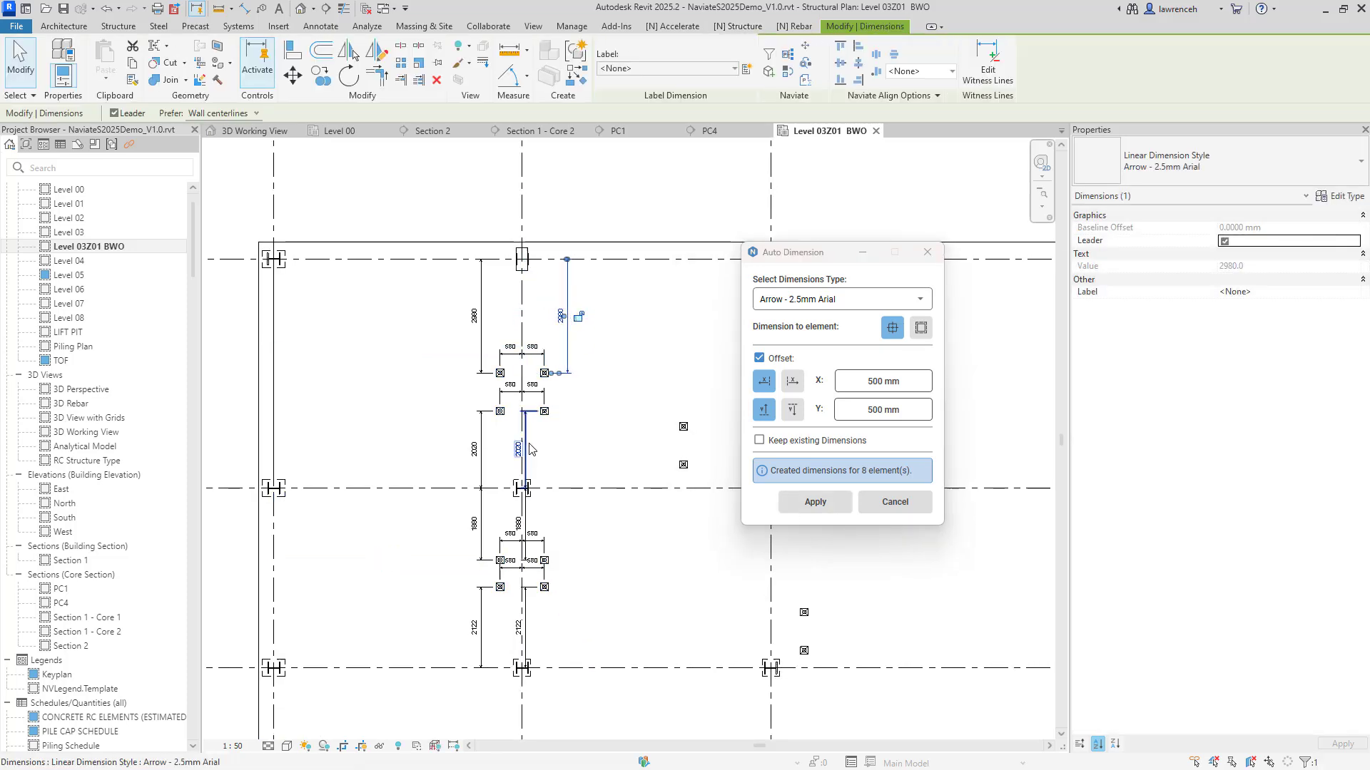
drag(525, 448, 567, 448)
key(Escape)
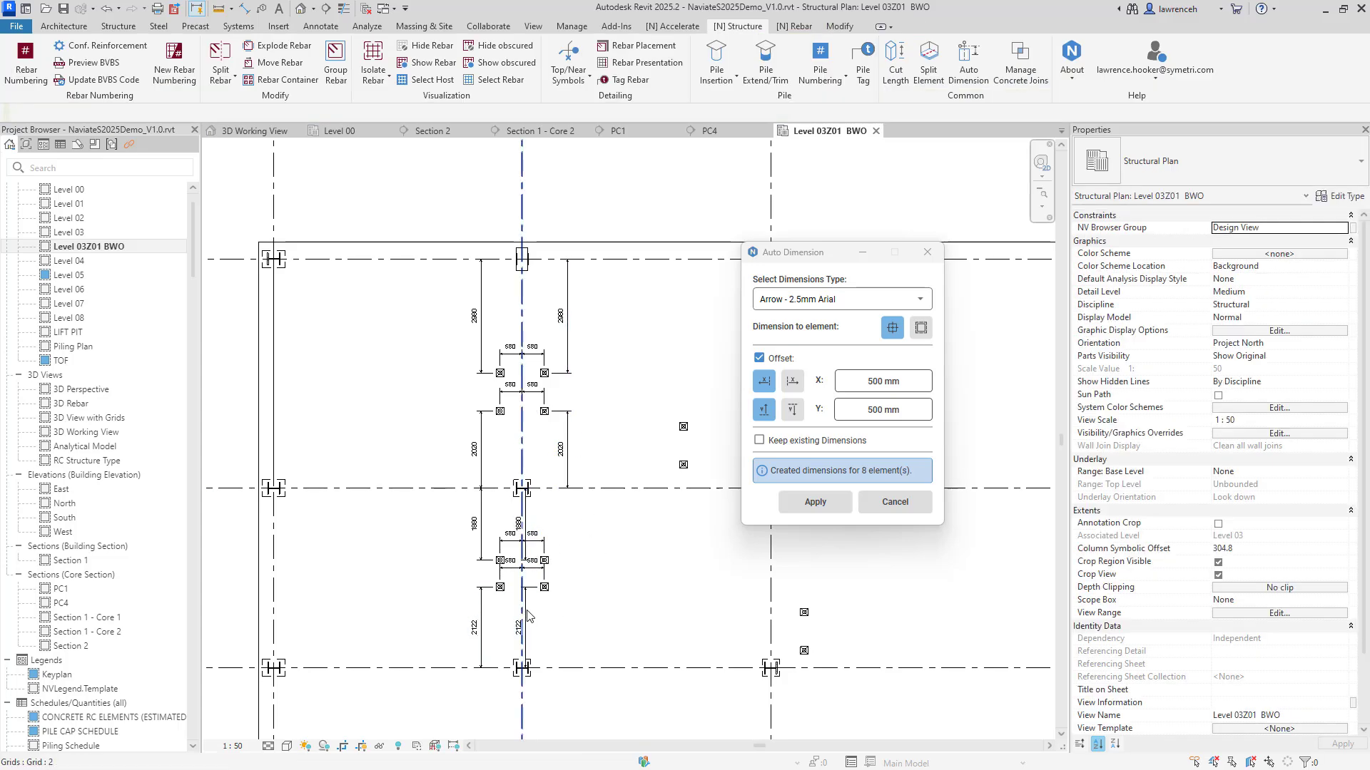
drag(523, 614, 569, 611)
key(Escape)
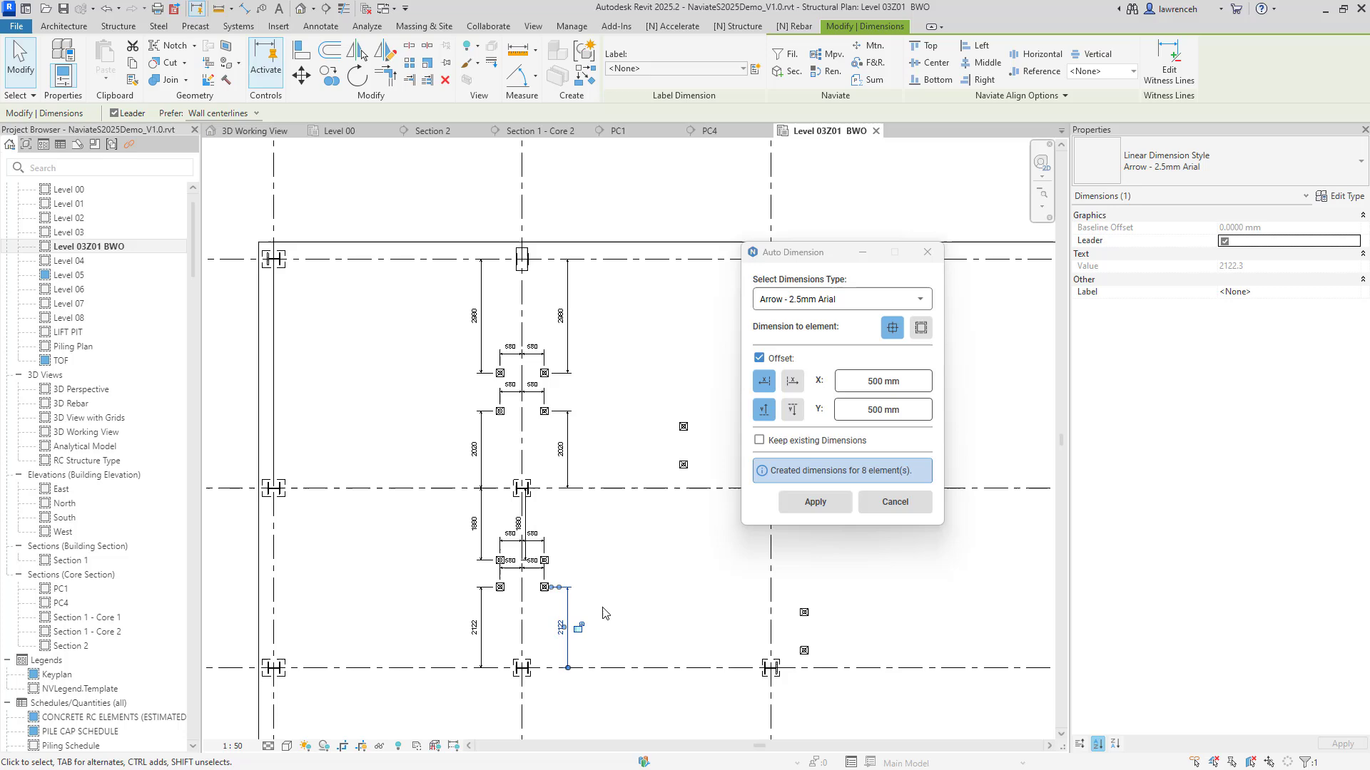
Auto-dimension the six remaining fire sleeves around grid 3 with the same settings, and close Auto Dimension.
middle_drag(558, 539, 398, 493)
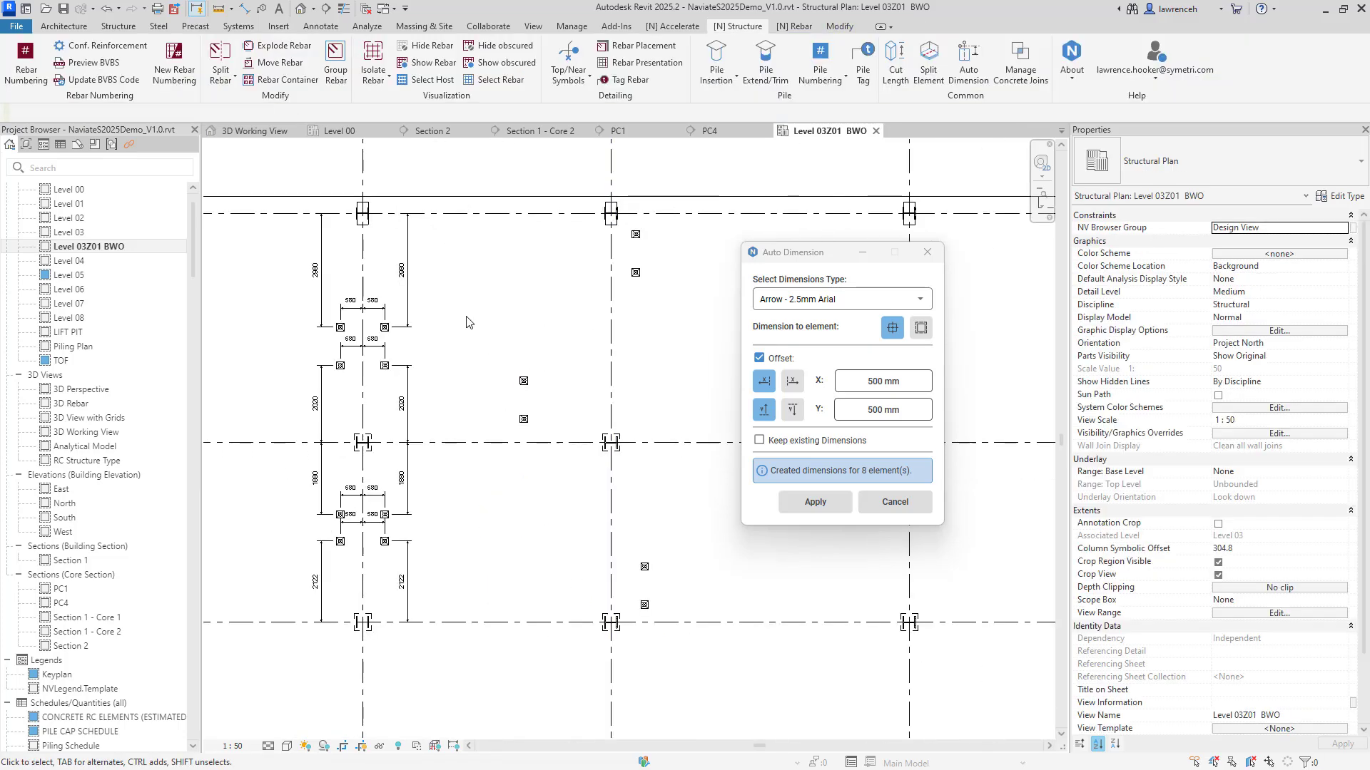
drag(479, 331, 572, 454)
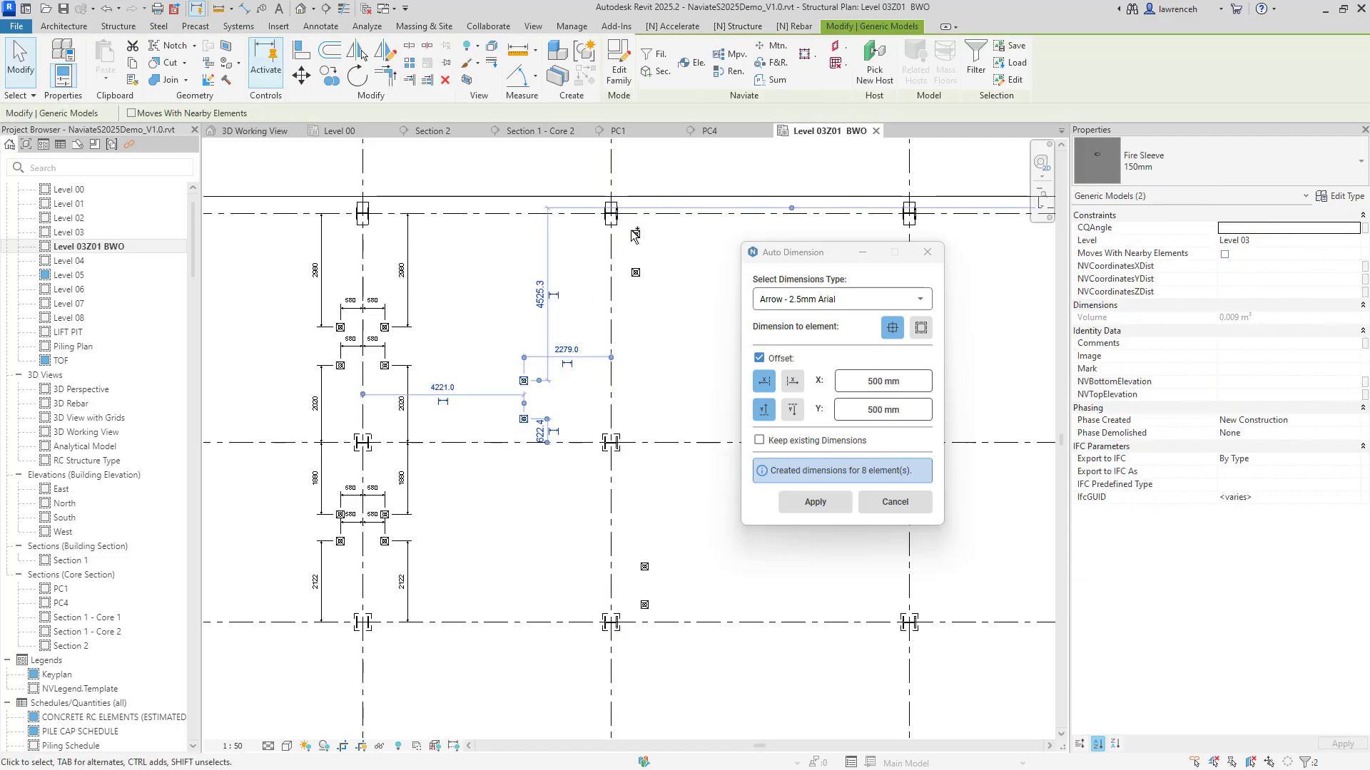
ctrl+drag(625, 225, 648, 303)
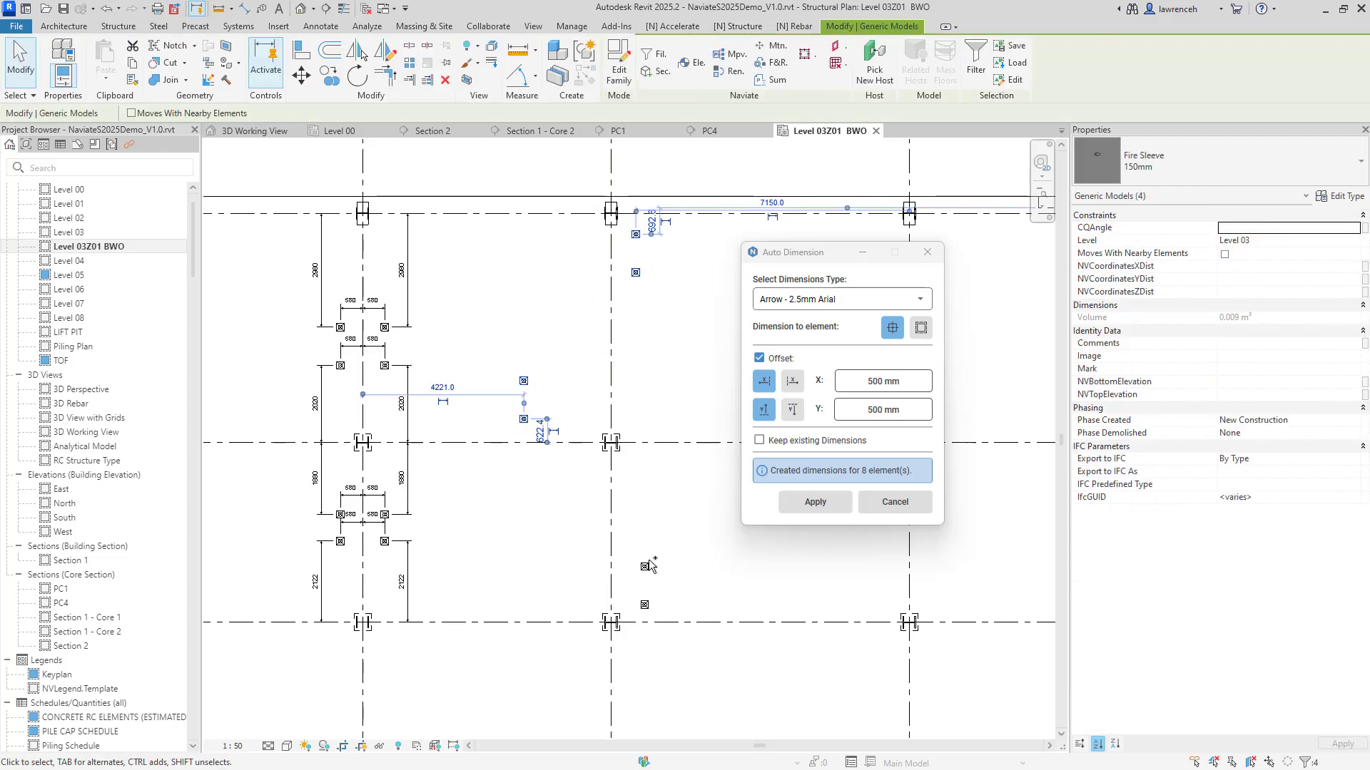
ctrl+drag(631, 538, 683, 637)
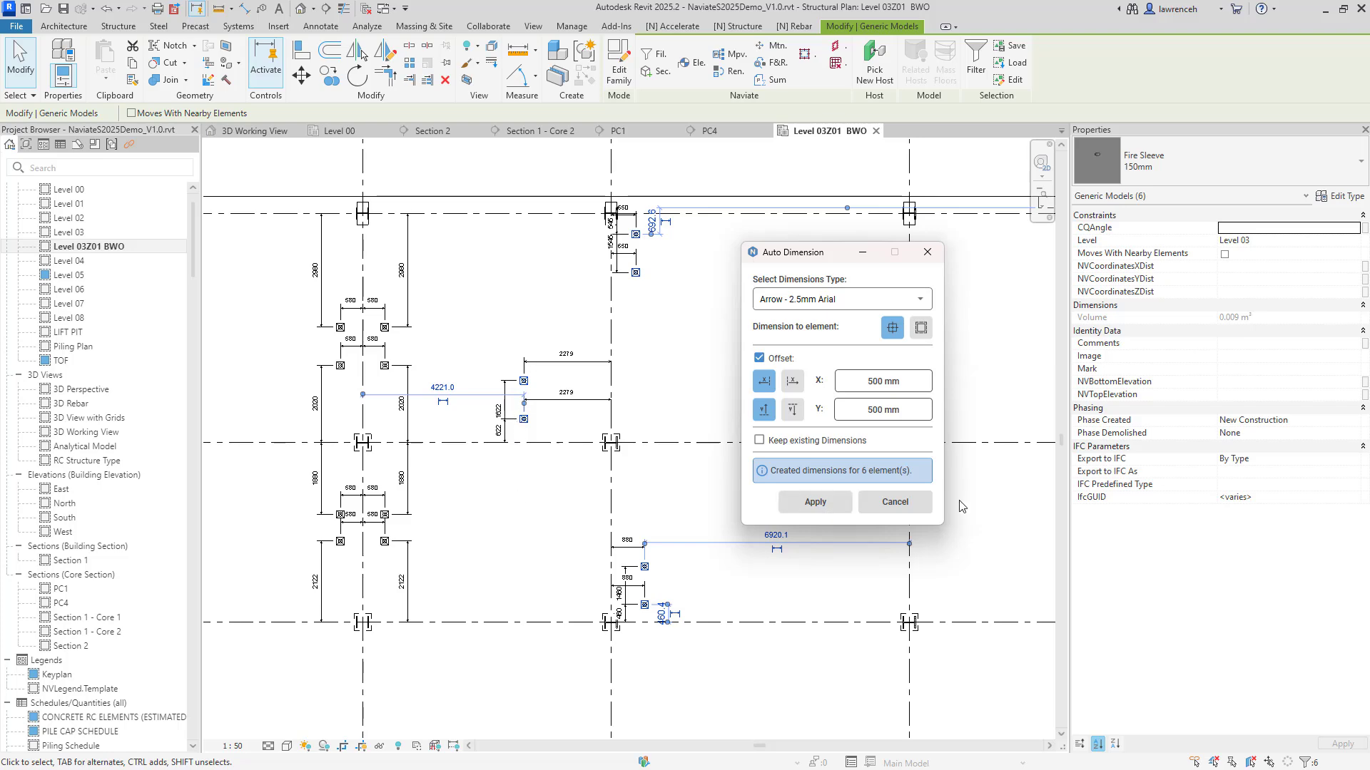
click(894, 502)
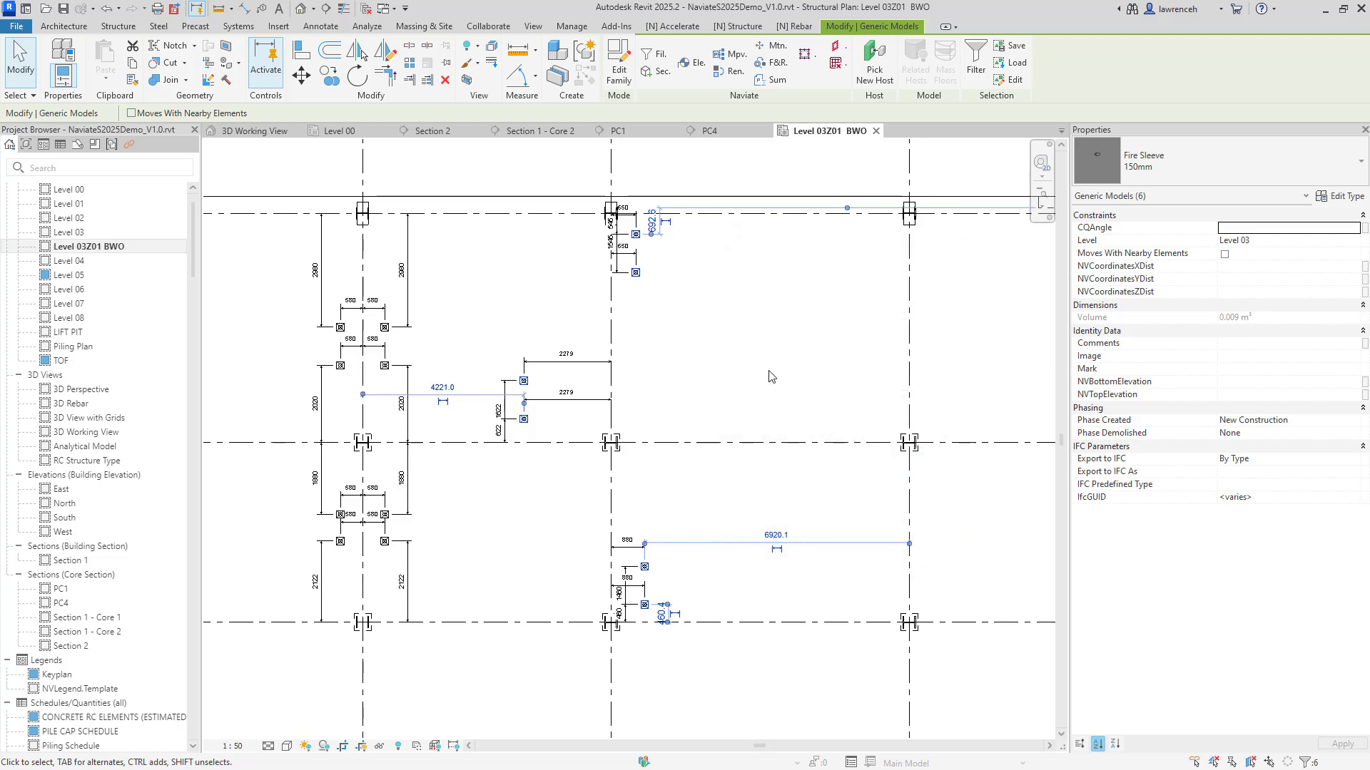
Move the longer vertical dimension of the sleeve pair between grids 2 and 3 further left, clear of the shorter one.
key(Escape)
scroll(497, 403, up, 5)
drag(493, 388, 437, 387)
click(548, 552)
scroll(867, 293, down, 1)
Move both vertical dimensions of the sleeve pair near grids A and 3 off the column, staggering them beside the sleeves.
middle_drag(867, 293, 740, 593)
scroll(749, 364, up, 3)
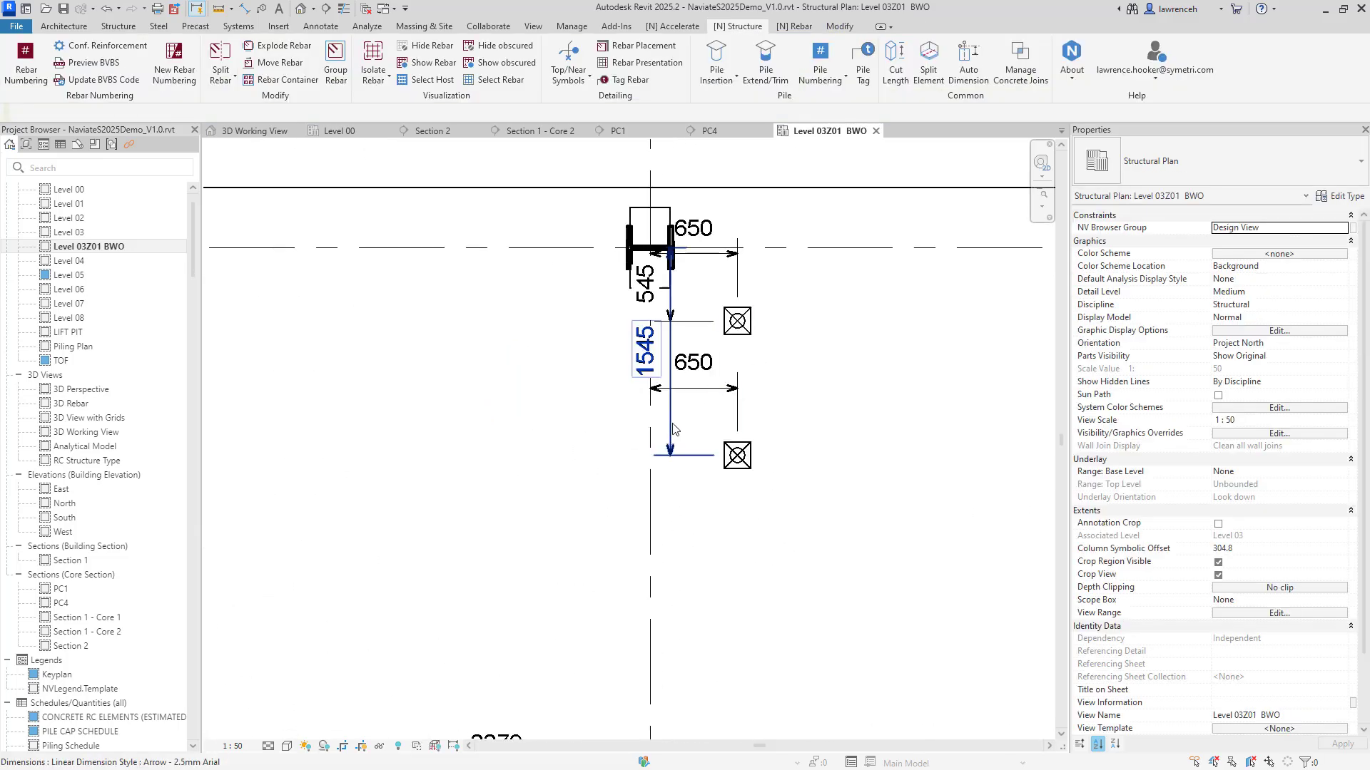
drag(668, 428, 813, 428)
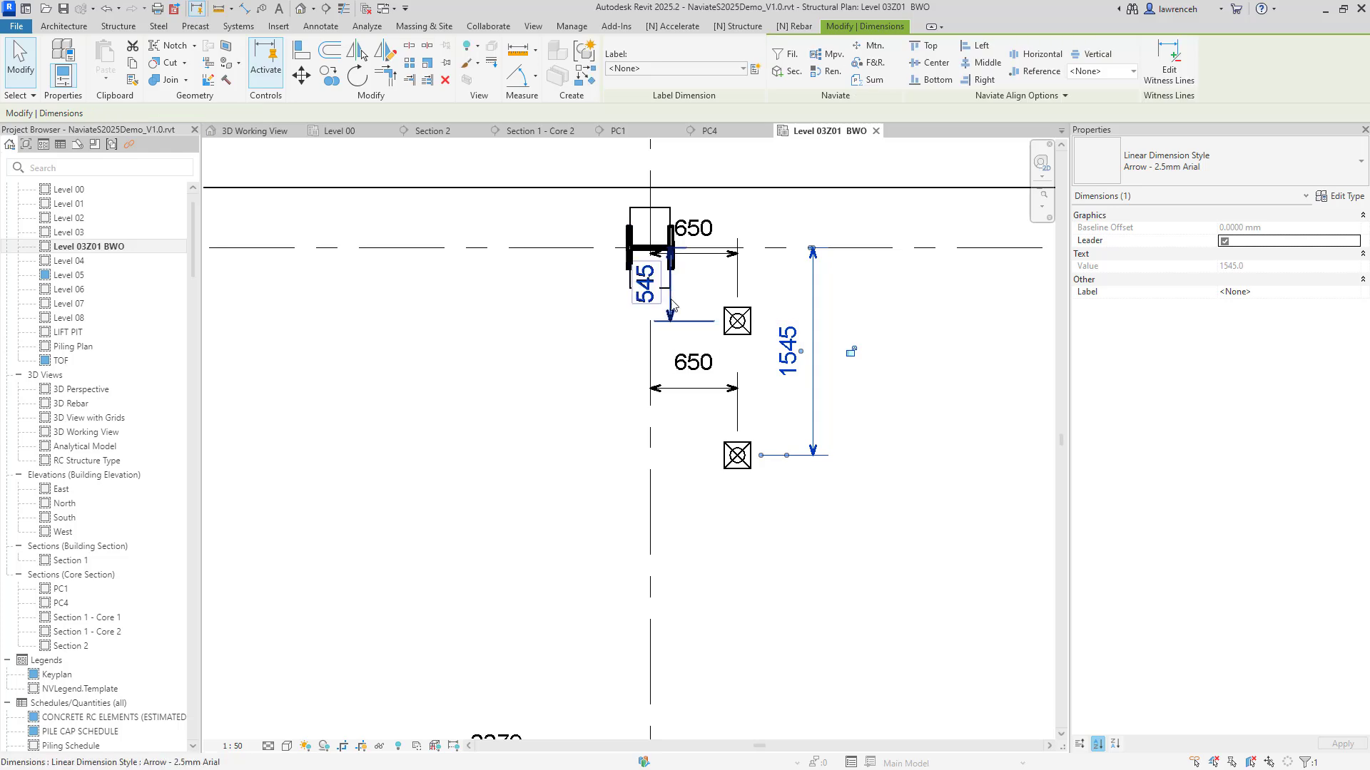
drag(670, 309, 748, 360)
click(583, 432)
scroll(625, 435, down, 2)
scroll(614, 373, up, 1)
drag(775, 417, 789, 411)
click(843, 516)
Move the longer vertical dimension of the sleeve pair near grids C and 3 to the right of the sleeves.
scroll(840, 507, down, 2)
middle_drag(806, 414, 761, 175)
scroll(779, 634, up, 3)
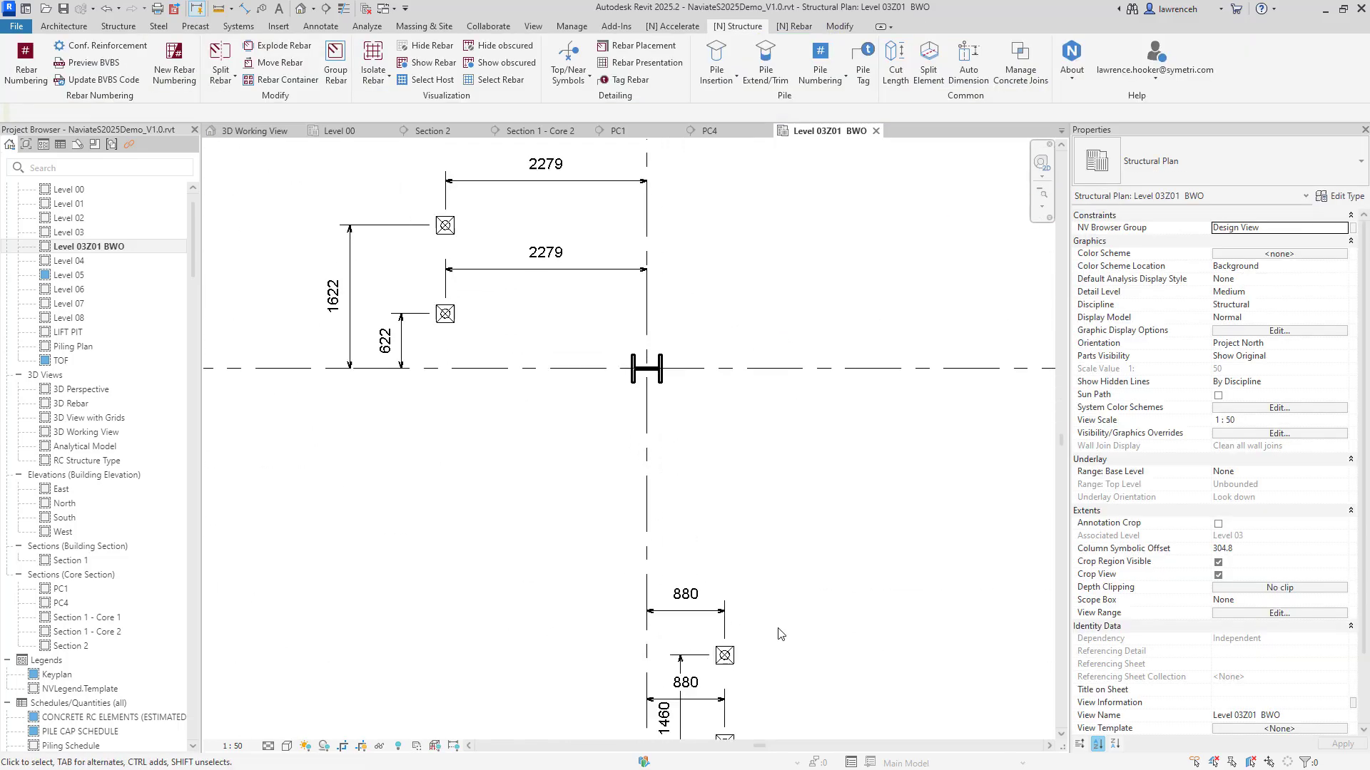
middle_drag(772, 644, 757, 385)
scroll(725, 493, up, 1)
drag(663, 464, 761, 464)
click(706, 500)
scroll(699, 526, down, 2)
scroll(702, 538, down, 4)
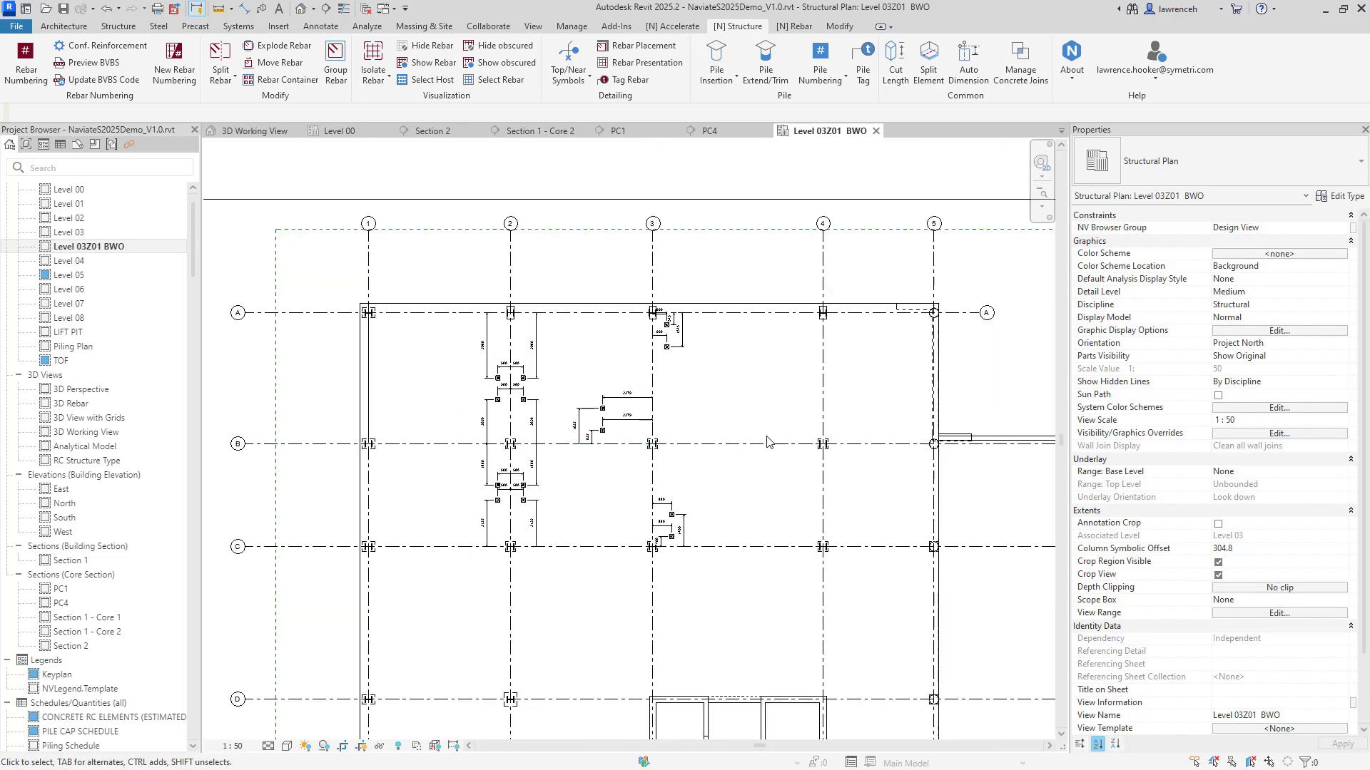
Switch Auto Dimension to dimension to element edges, and close it without creating dimensions.
middle_drag(815, 497, 767, 242)
scroll(827, 436, down, 1)
middle_drag(820, 443, 631, 390)
middle_drag(723, 384, 839, 426)
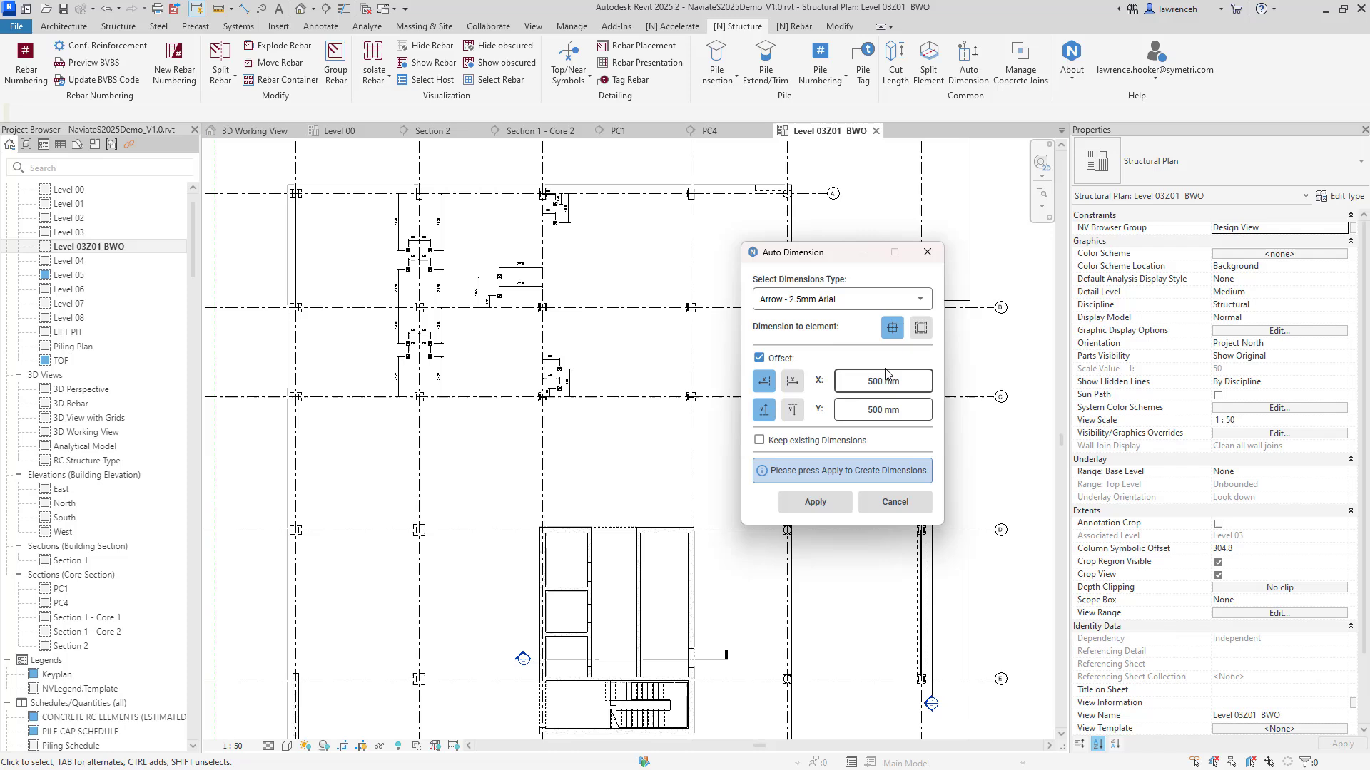
click(921, 329)
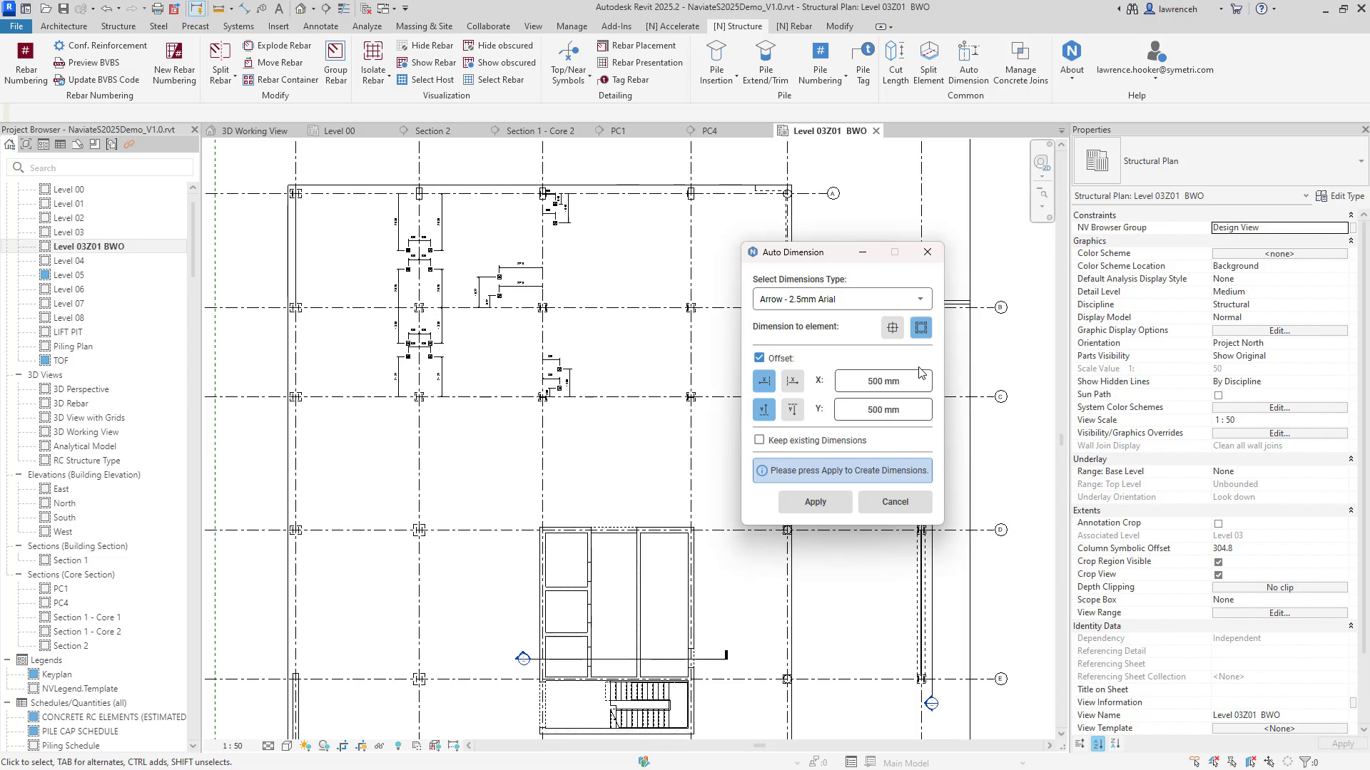
click(918, 501)
Return to the 3D Working View, bring the whole building into view, and show the Naviate Accelerate tools.
click(251, 131)
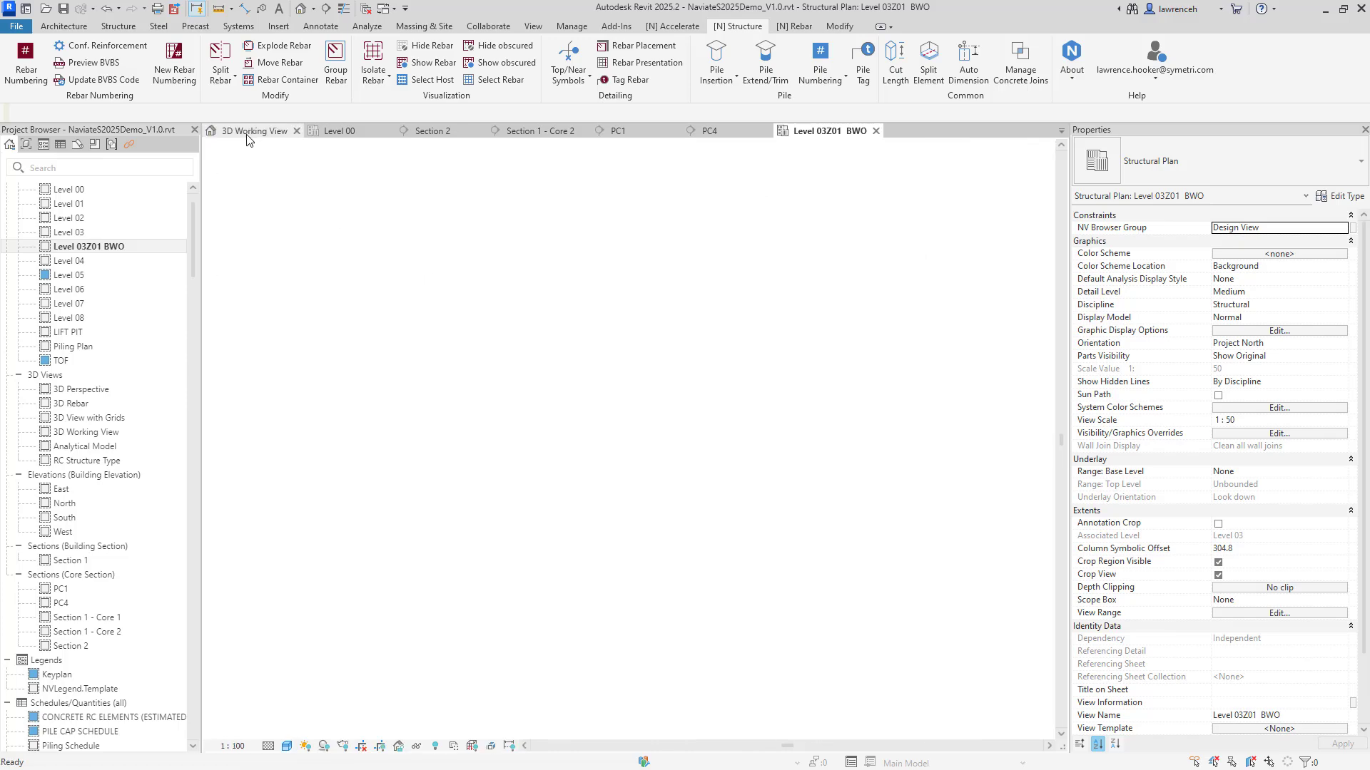
shift+middle_drag(851, 413, 828, 575)
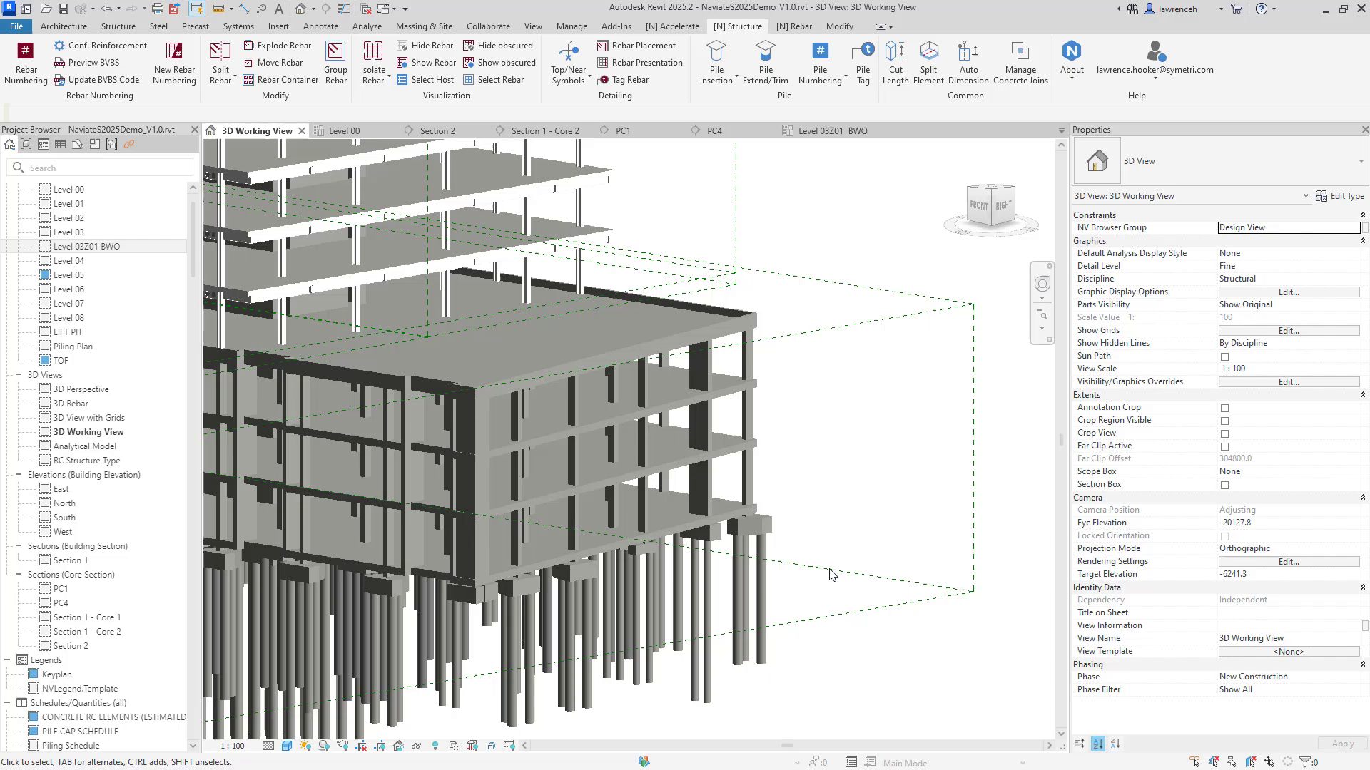
scroll(852, 537, down, 3)
shift+middle_drag(853, 520, 952, 661)
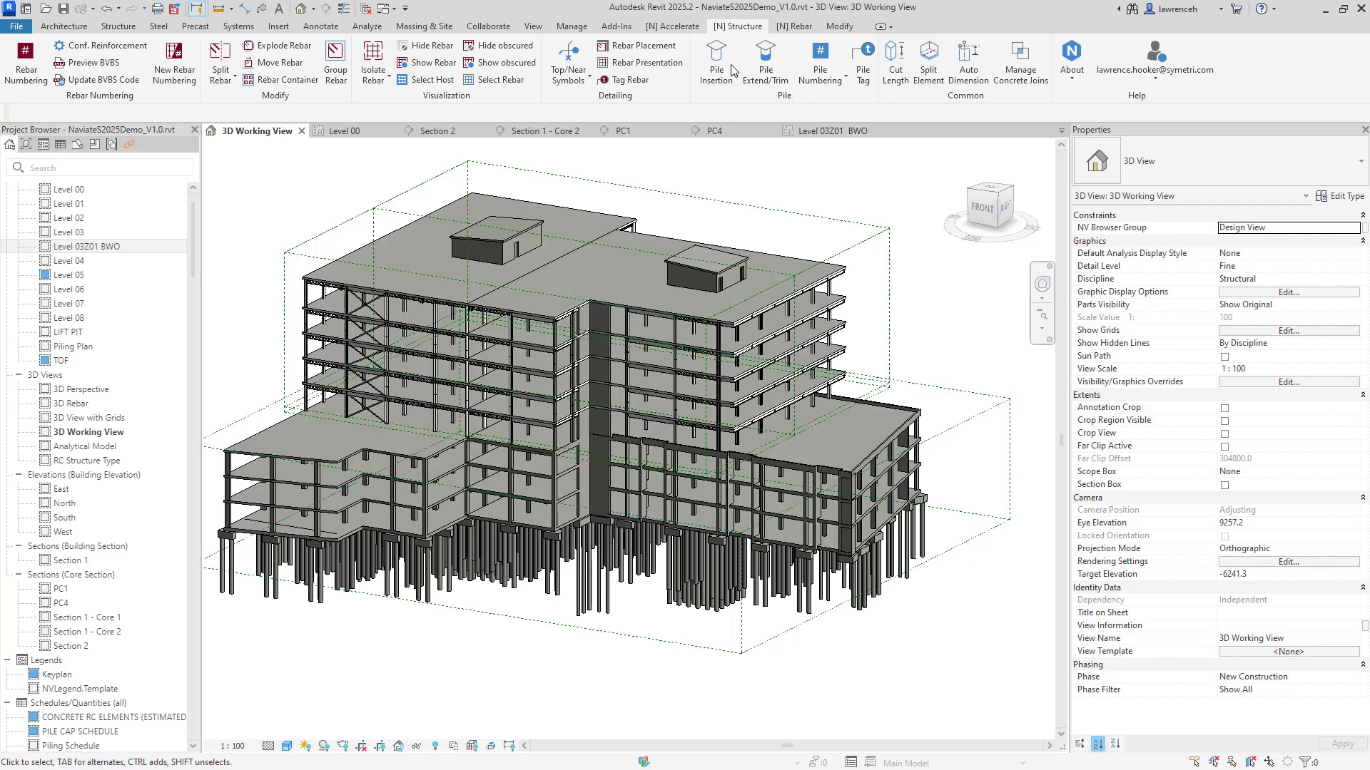
click(681, 26)
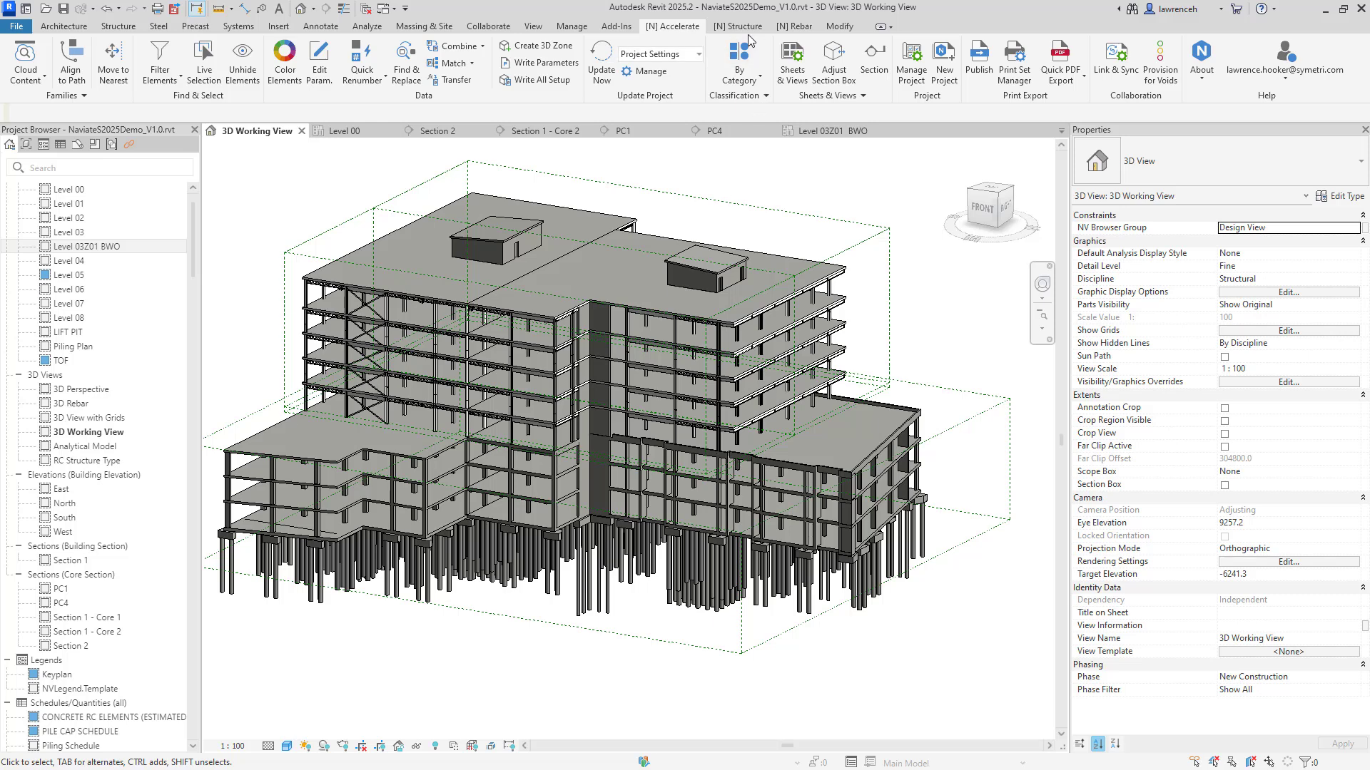